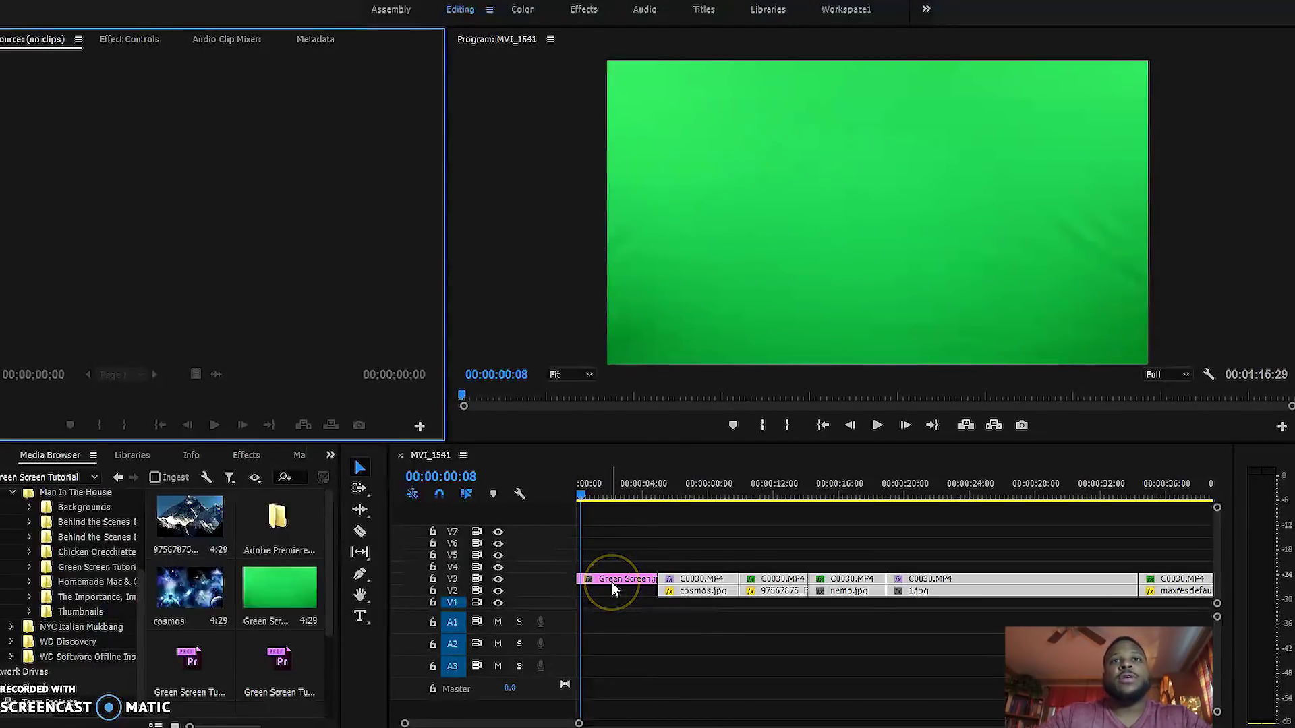
{"action": "left_click", "coordinate": [629, 601]}
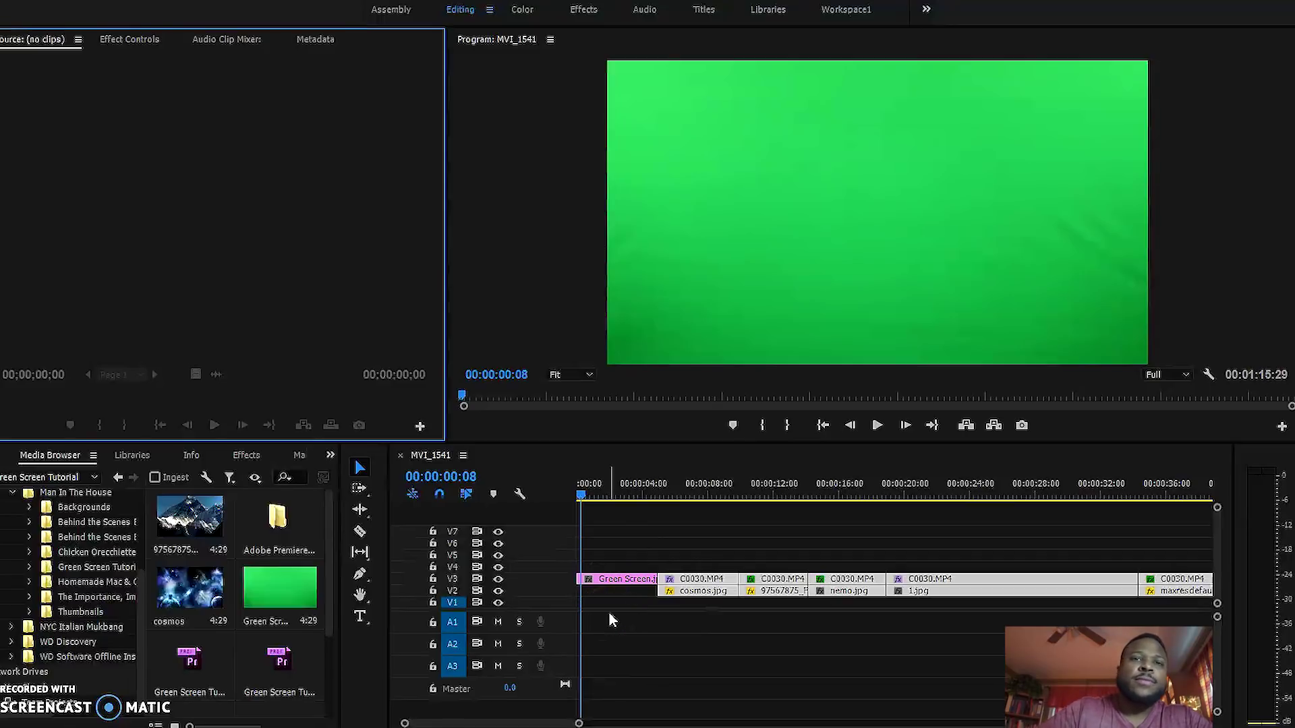
{"action": "left_click", "coordinate": [571, 613]}
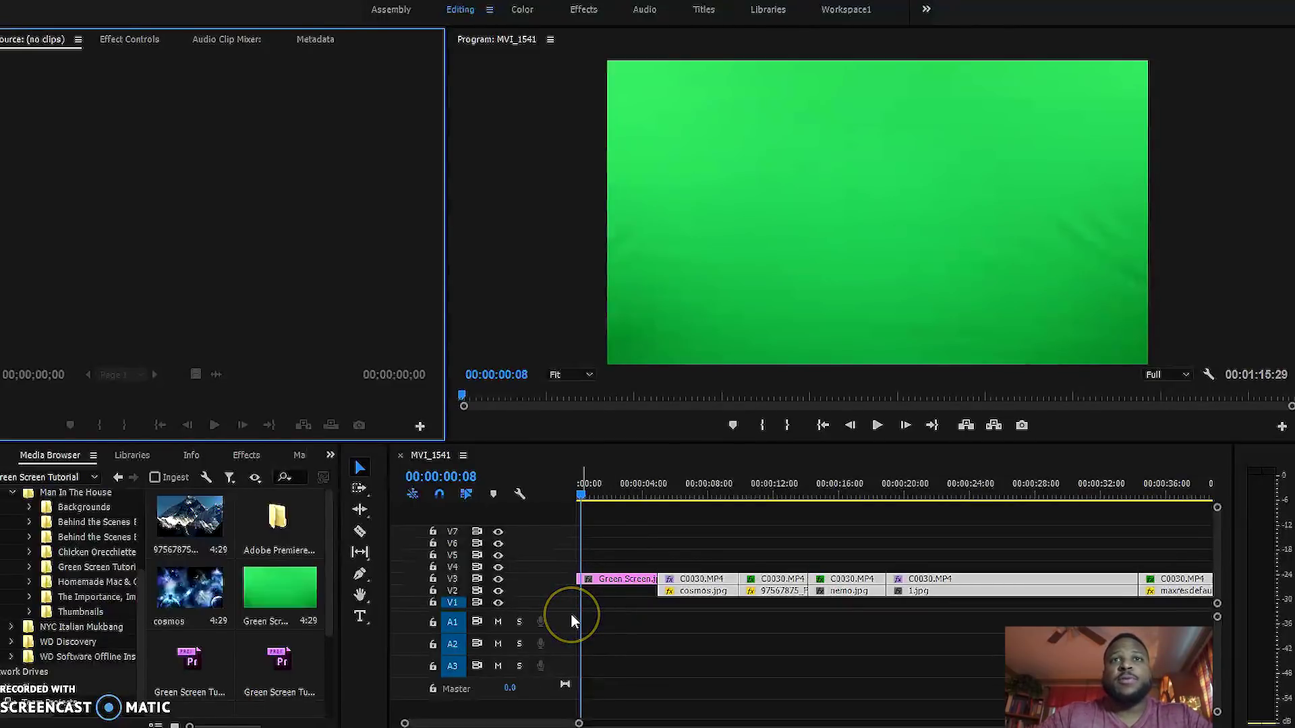
{"action": "left_click", "coordinate": [594, 613]}
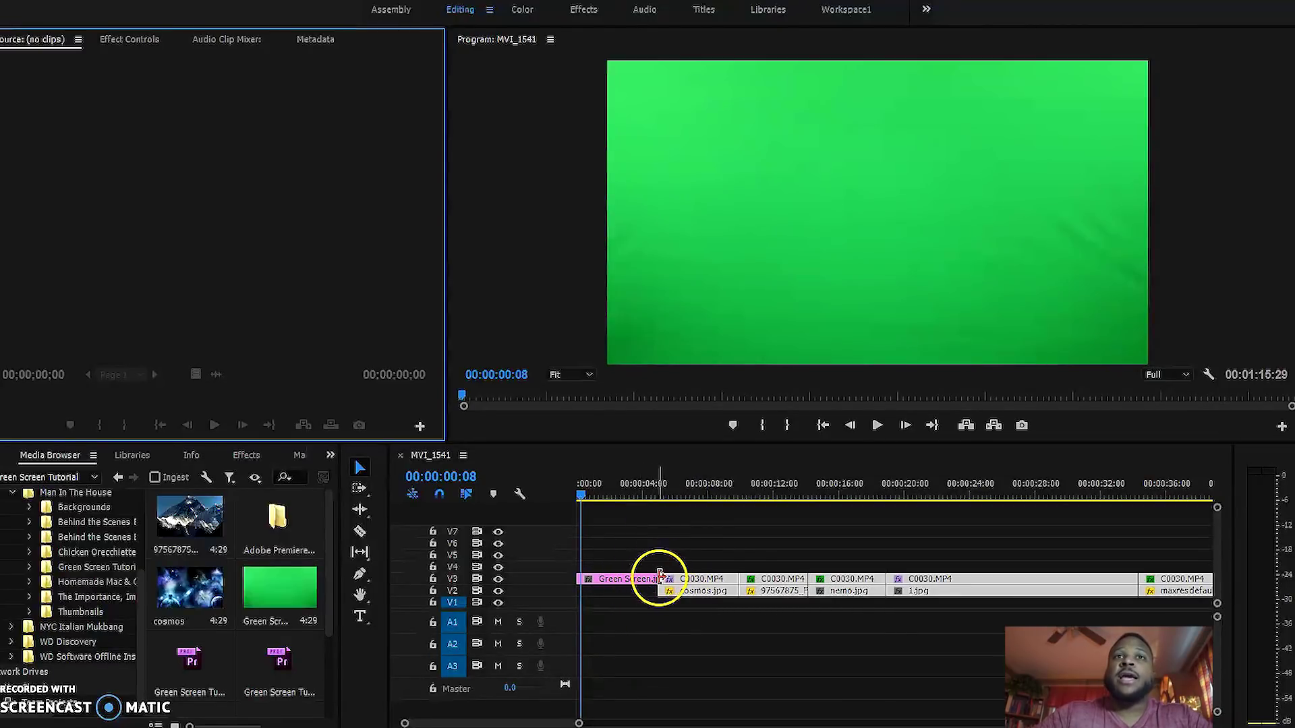
Apply the Ultra Key keying effect to the Green Screen.jpg clip on track V3.
{"action": "mouse_move", "coordinate": [581, 494]}
{"action": "left_mouse_down"}
{"action": "mouse_move", "coordinate": [888, 505]}
{"action": "mouse_move", "coordinate": [587, 505]}
{"action": "left_mouse_up"}
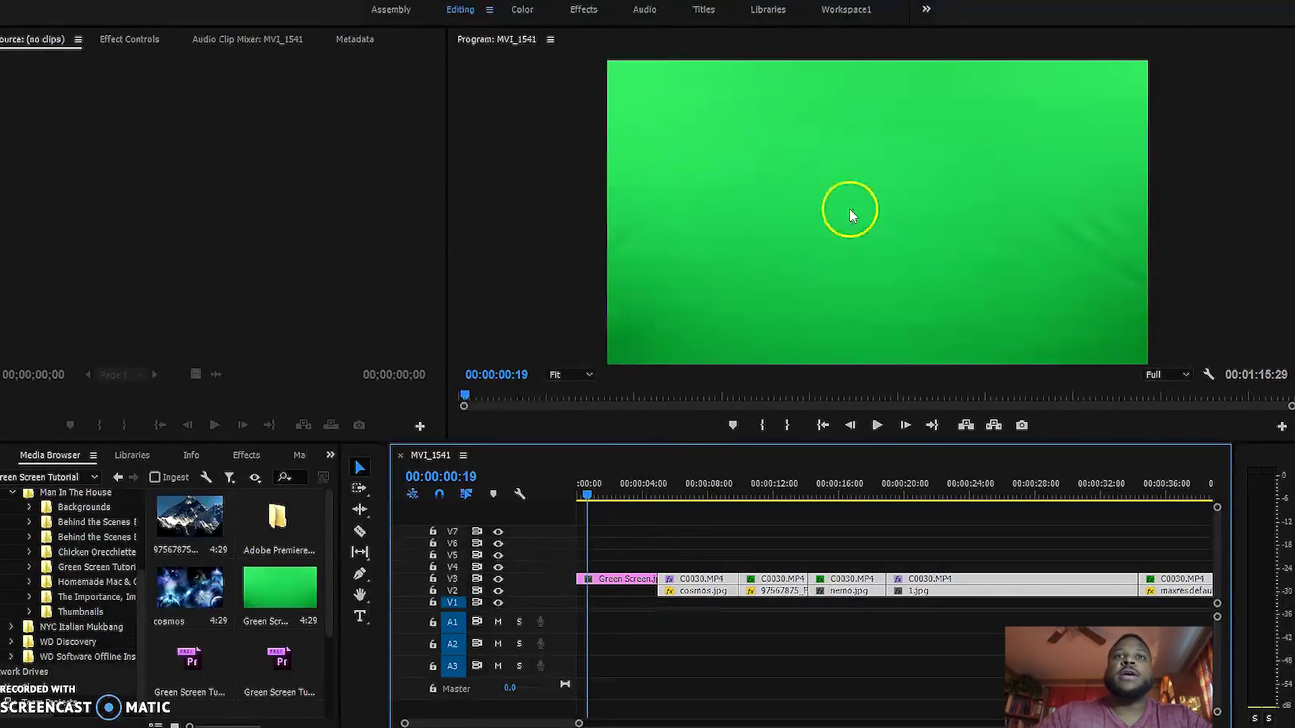
{"action": "left_click", "coordinate": [612, 584]}
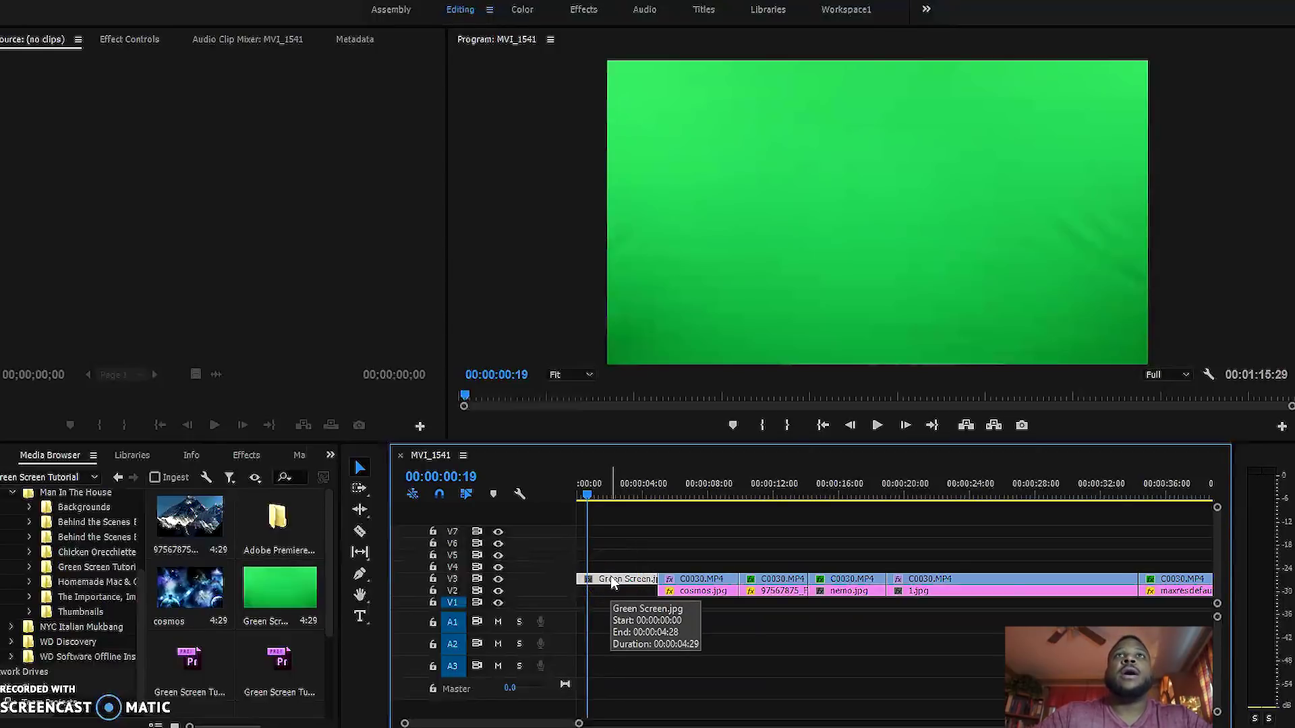
{"action": "left_click", "coordinate": [585, 10]}
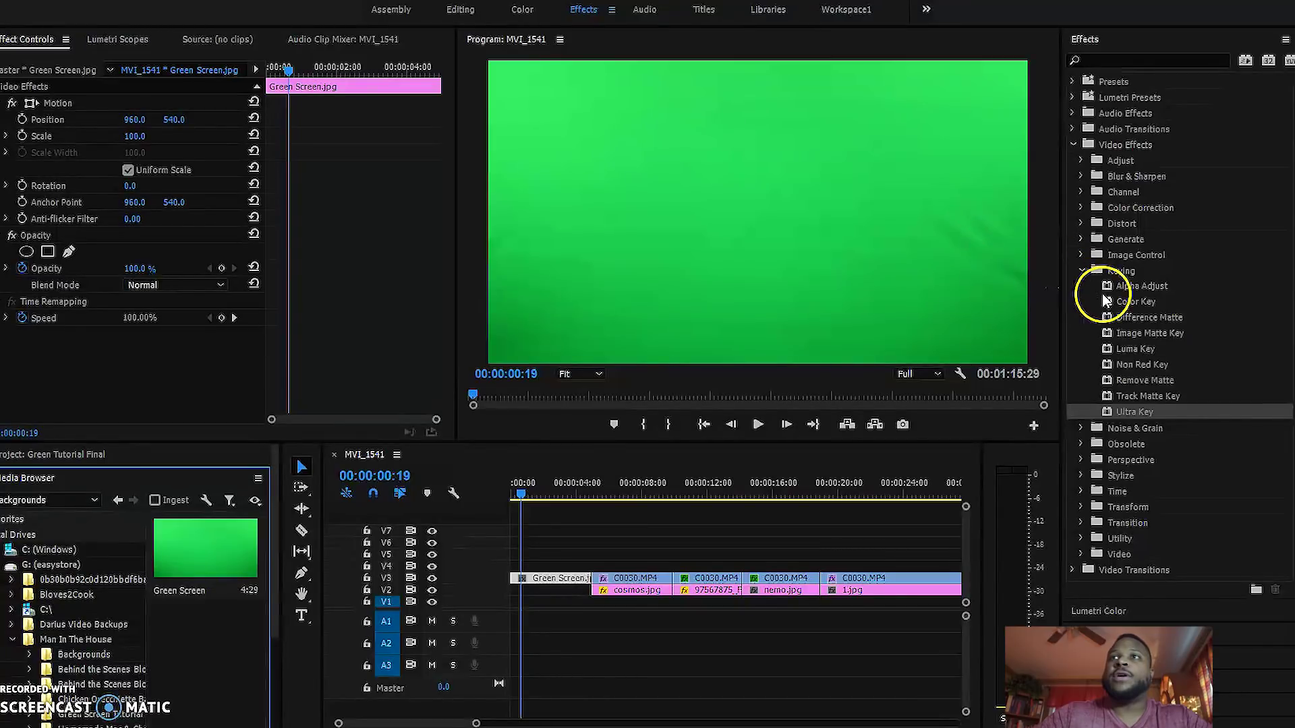
{"action": "left_click", "coordinate": [1142, 412]}
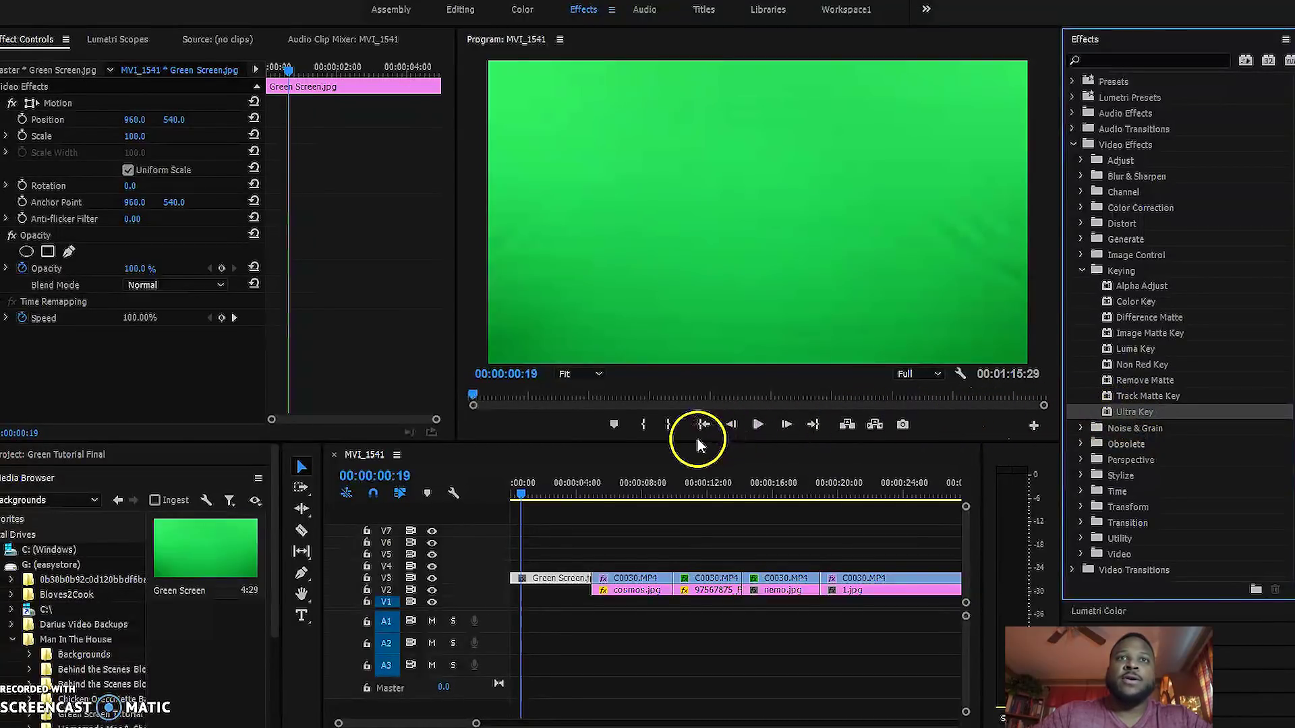
{"action": "left_click", "coordinate": [547, 580]}
{"action": "mouse_move", "coordinate": [551, 585]}
{"action": "left_mouse_down"}
{"action": "mouse_move", "coordinate": [569, 591]}
{"action": "mouse_move", "coordinate": [560, 580]}
{"action": "left_mouse_up"}
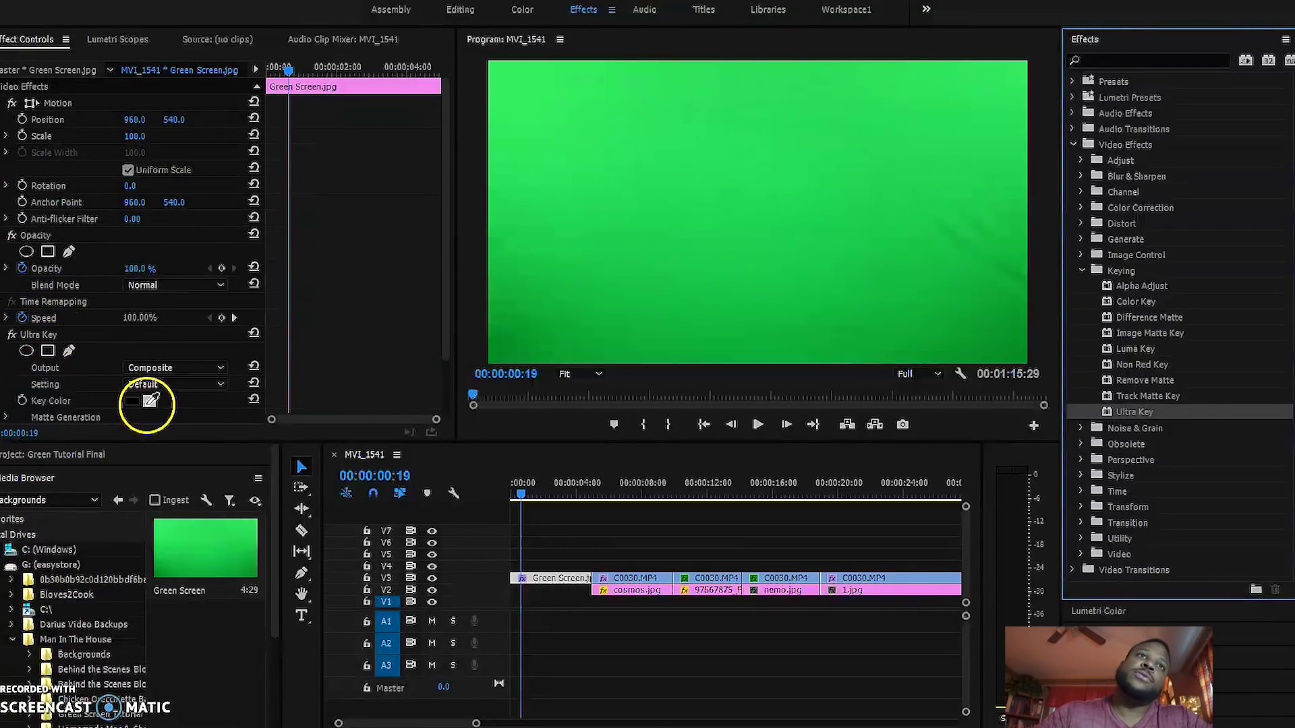
Set the Ultra Key's key color by sampling the green backdrop in the program preview.
{"action": "left_click", "coordinate": [149, 402]}
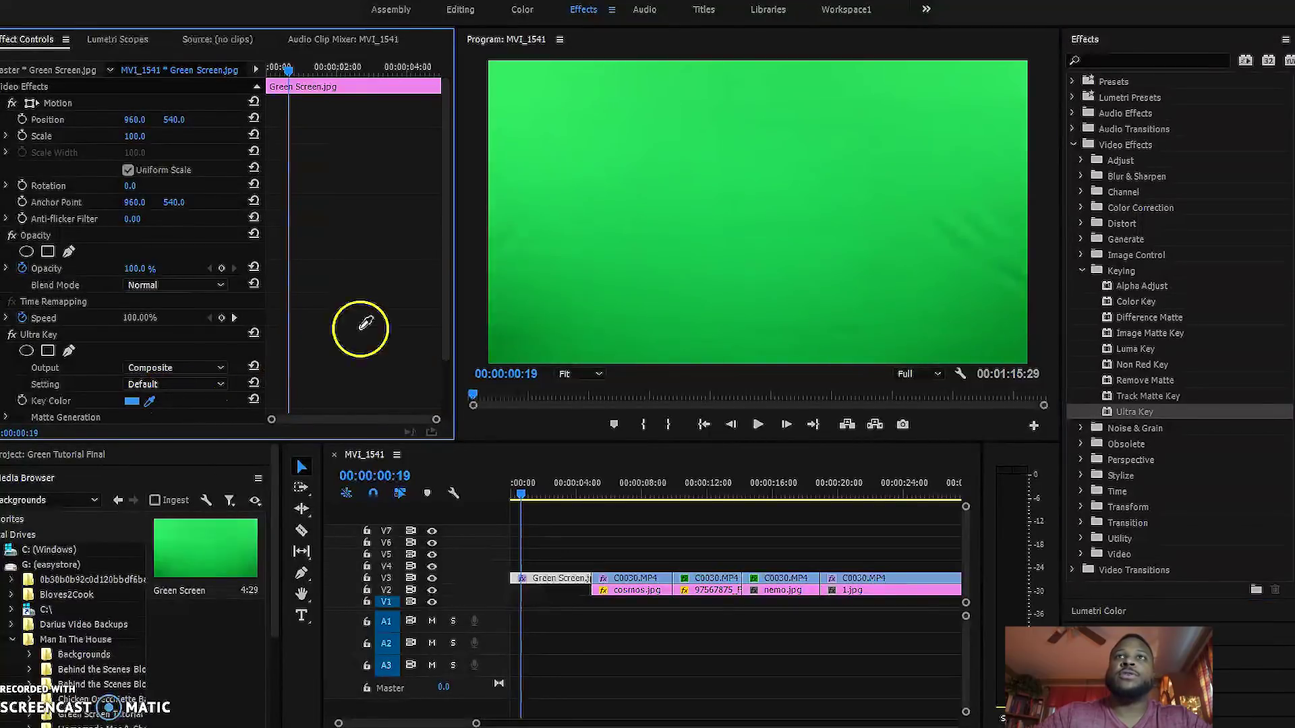
{"action": "left_click", "coordinate": [750, 194]}
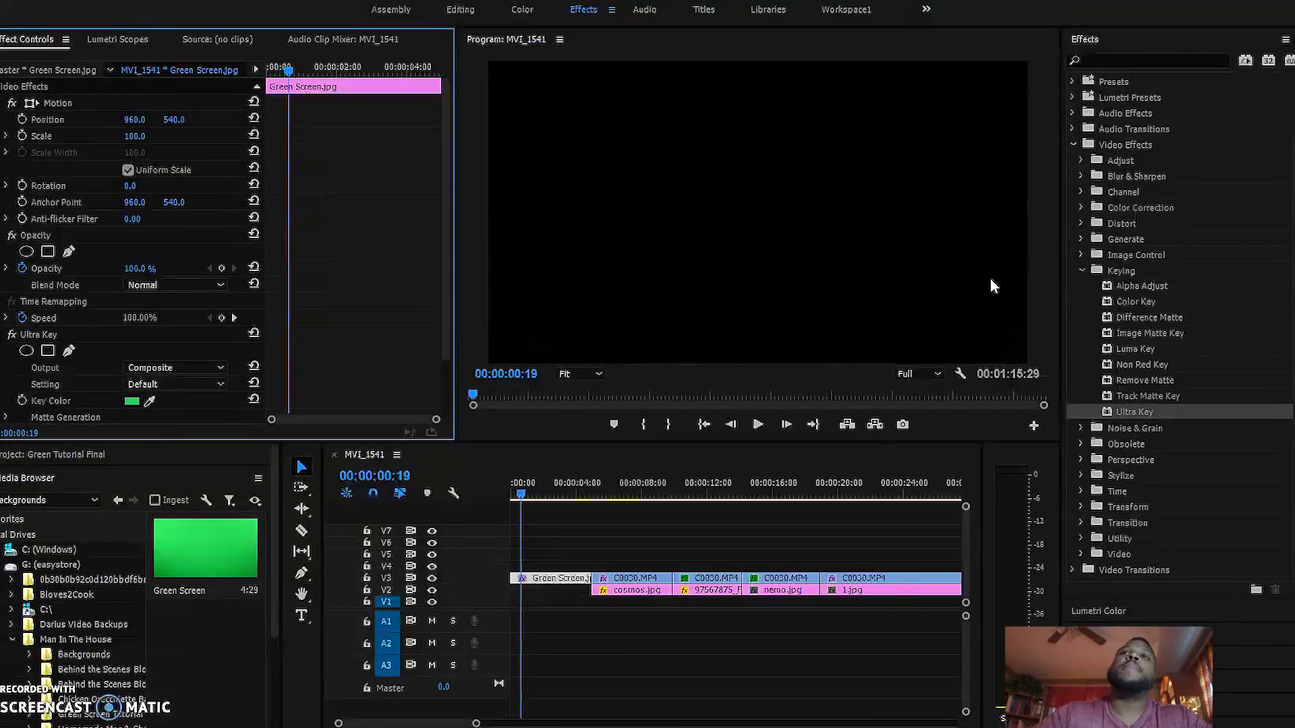
{"action": "left_click_drag", "start_coordinate": [893, 348], "coordinate": [735, 342]}
{"action": "mouse_move", "coordinate": [638, 179]}
{"action": "left_mouse_down"}
{"action": "mouse_move", "coordinate": [570, 379]}
{"action": "mouse_move", "coordinate": [638, 347]}
{"action": "left_mouse_up"}
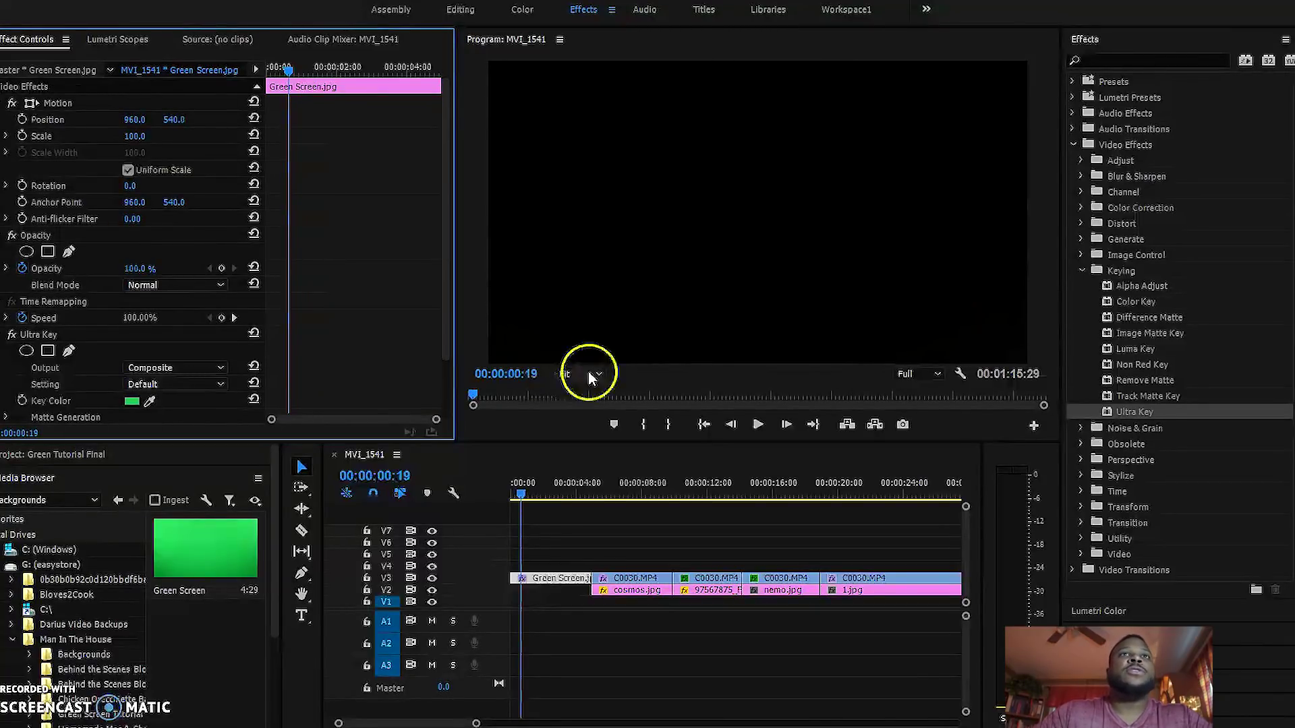
Set Shadow to 42 in the Ultra Key's Matte Generation settings.
{"action": "left_click_drag", "start_coordinate": [444, 187], "coordinate": [448, 257]}
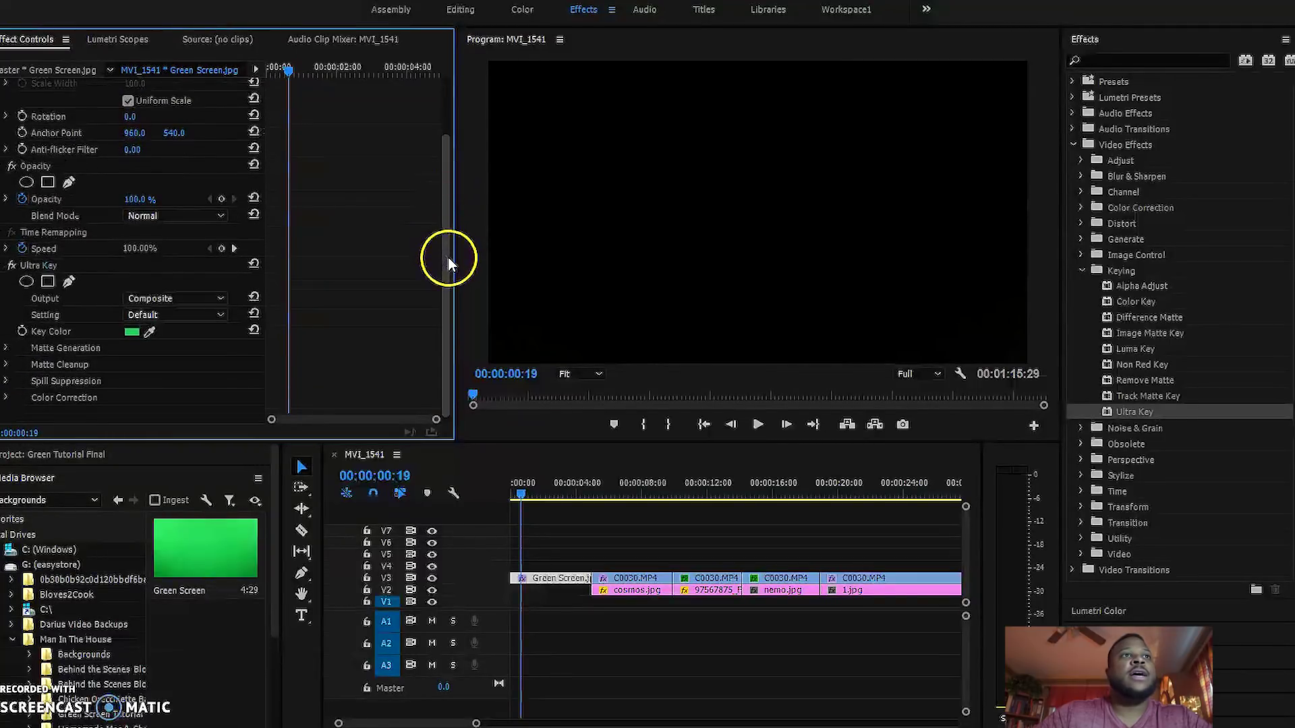
{"action": "left_click", "coordinate": [5, 349]}
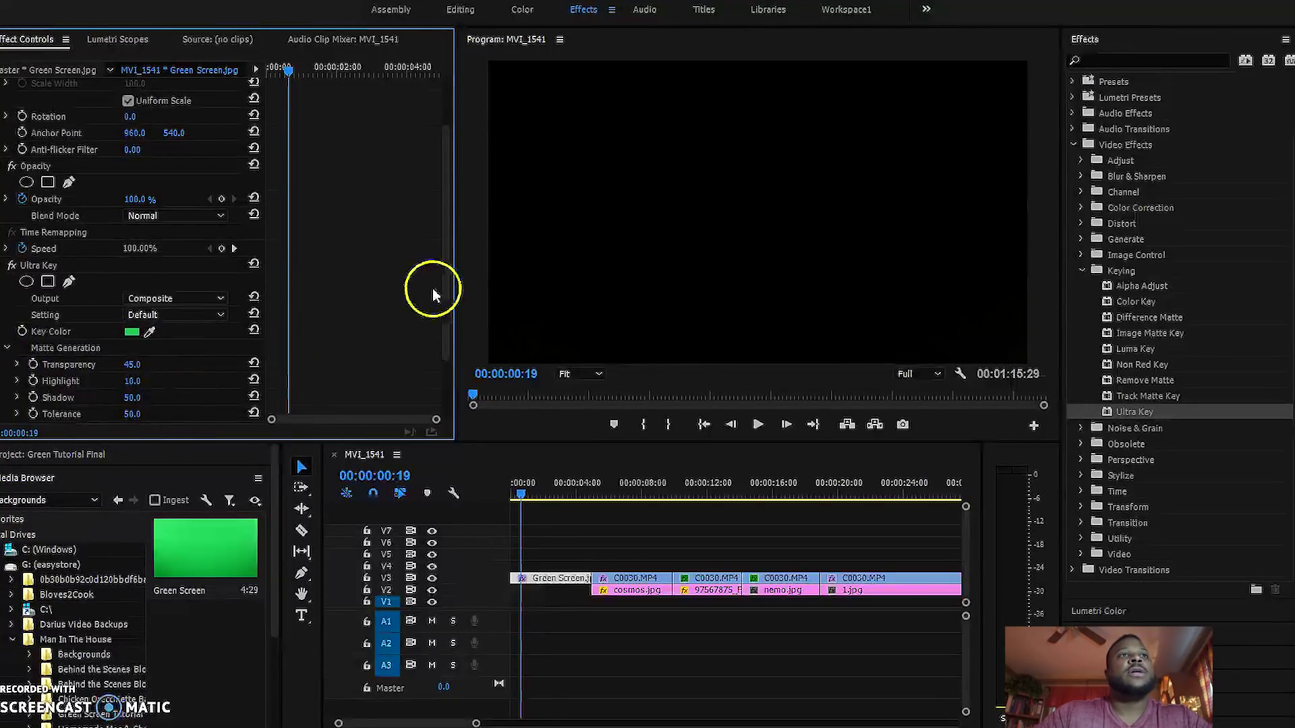
{"action": "left_click_drag", "start_coordinate": [439, 290], "coordinate": [443, 345]}
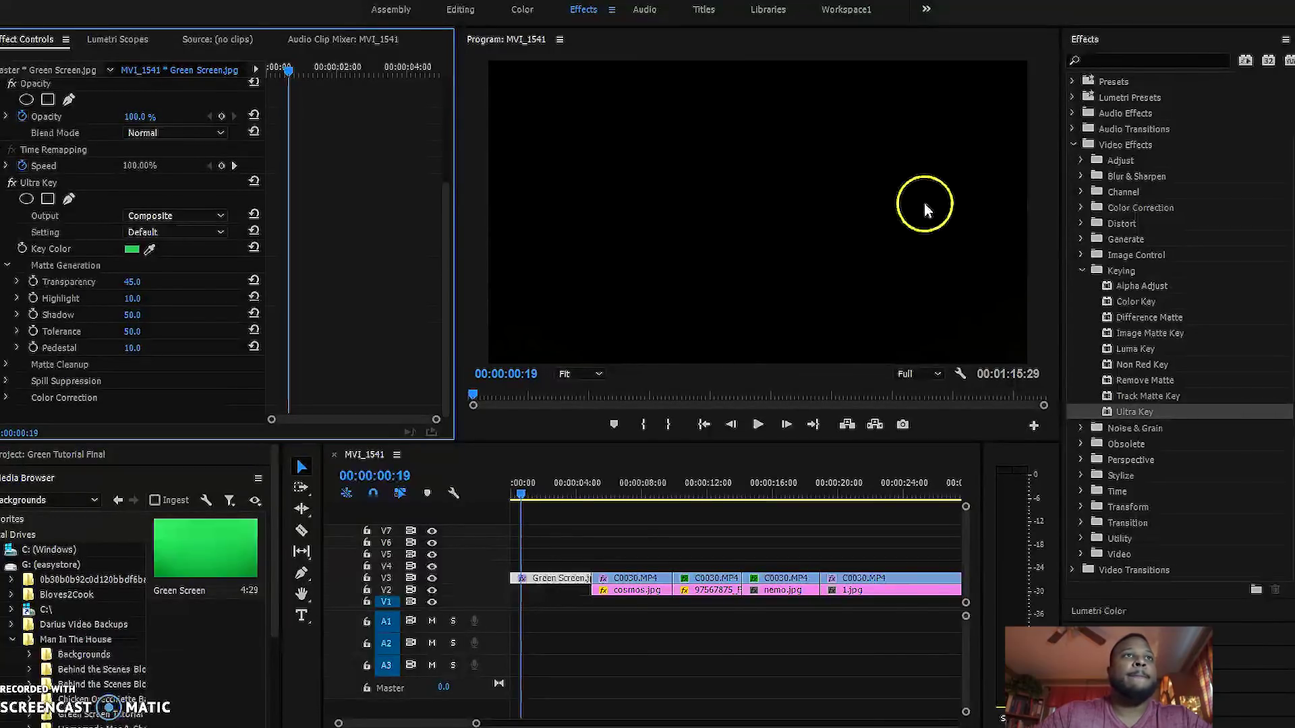
{"action": "left_click", "coordinate": [132, 315]}
{"action": "key", "text": "Return"}
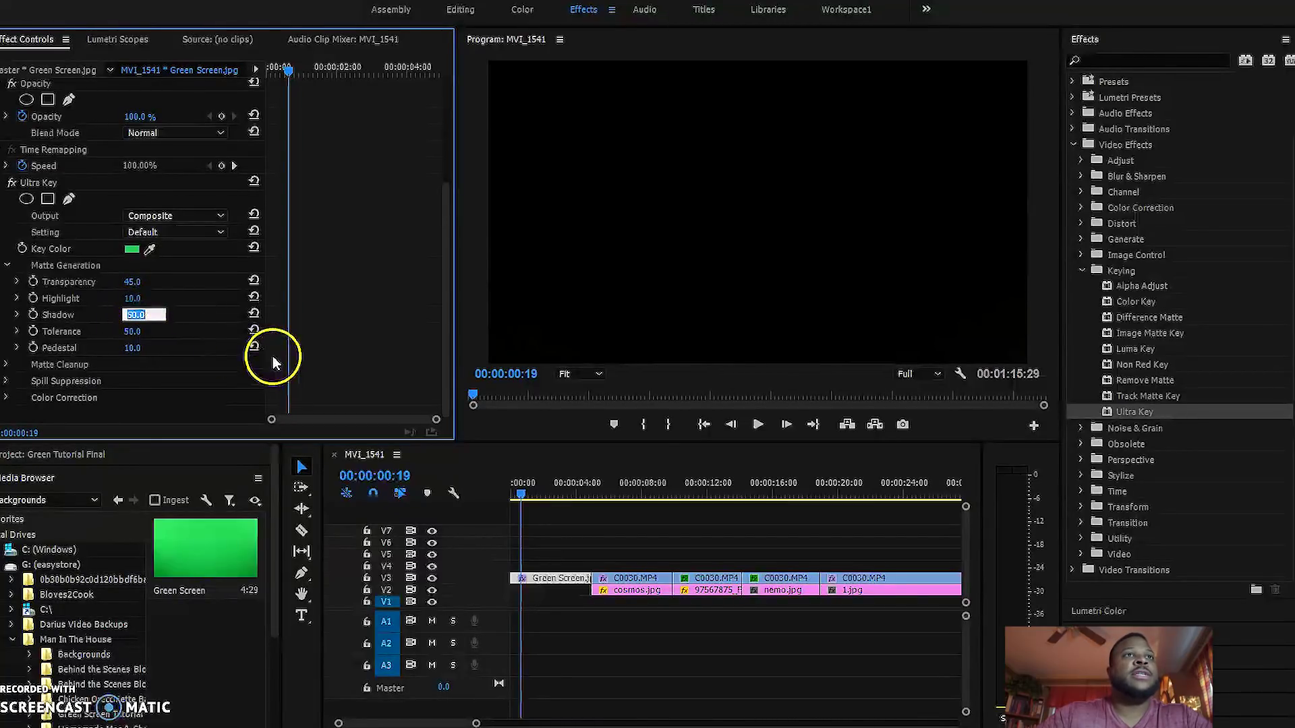
{"action": "left_click", "coordinate": [133, 331]}
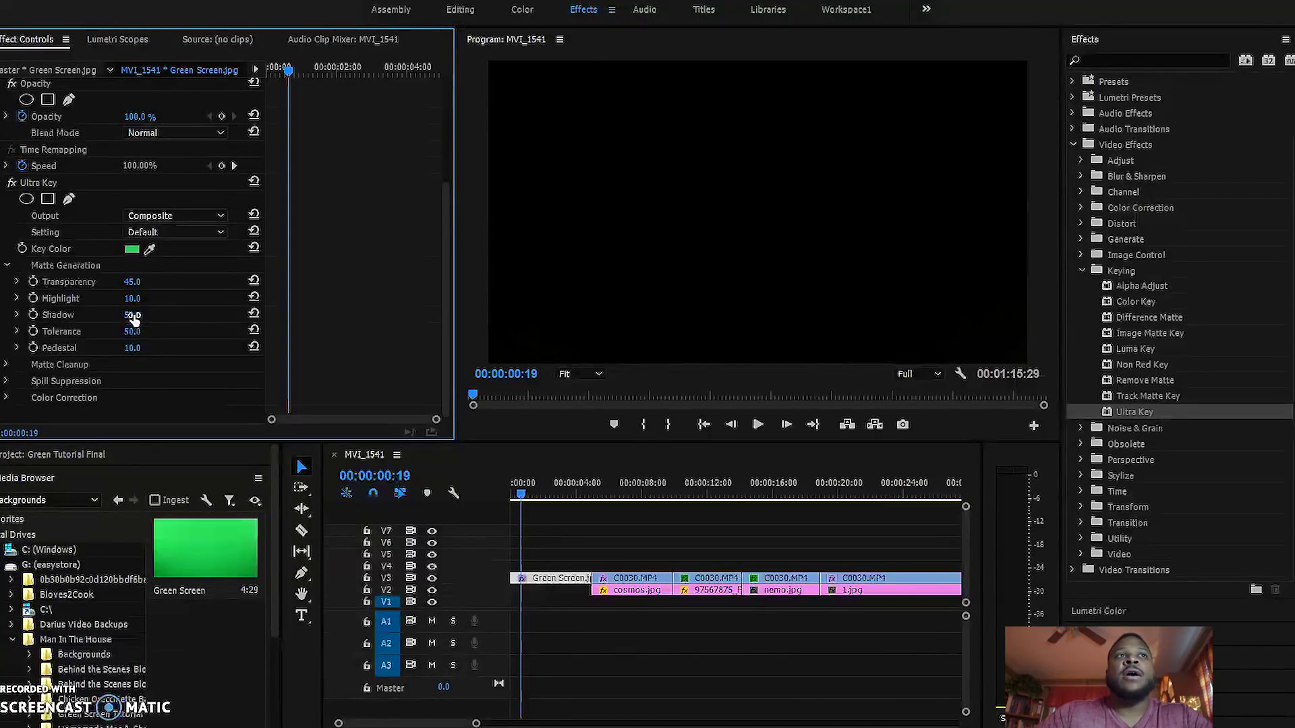
{"action": "left_click_drag", "start_coordinate": [126, 318], "coordinate": [116, 320]}
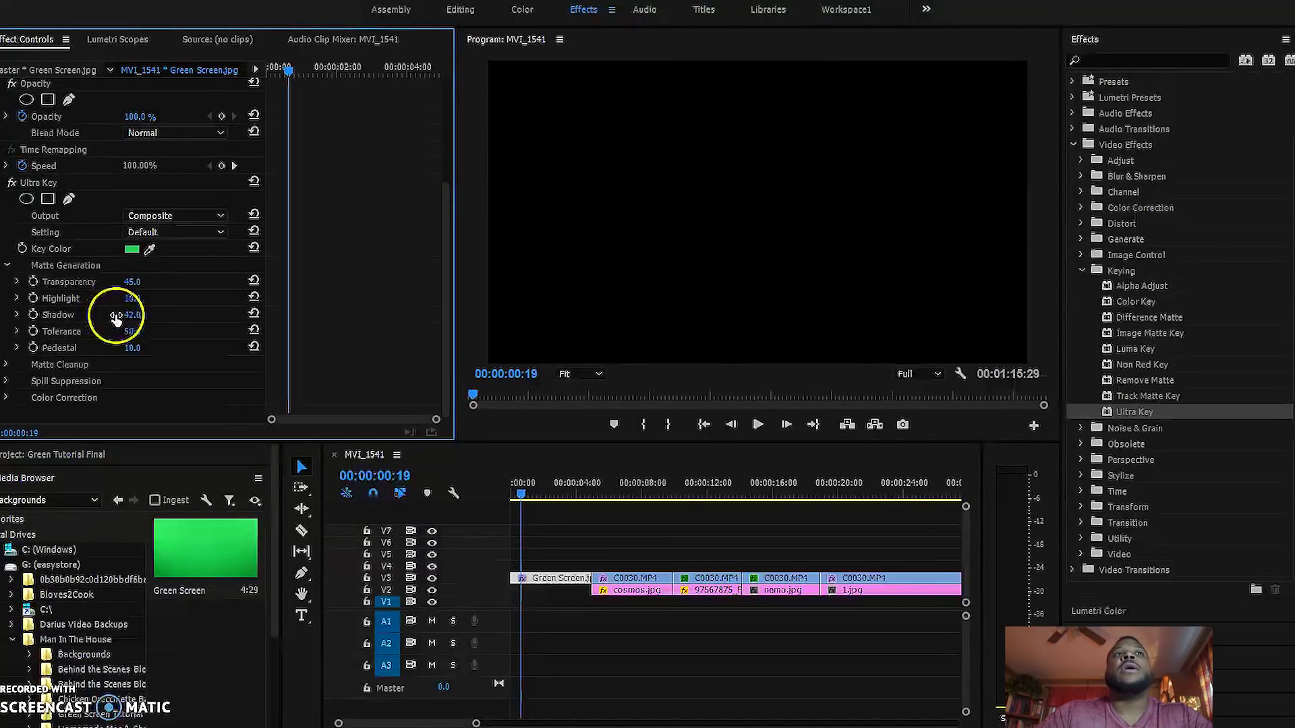
{"action": "left_click_drag", "start_coordinate": [117, 319], "coordinate": [120, 319]}
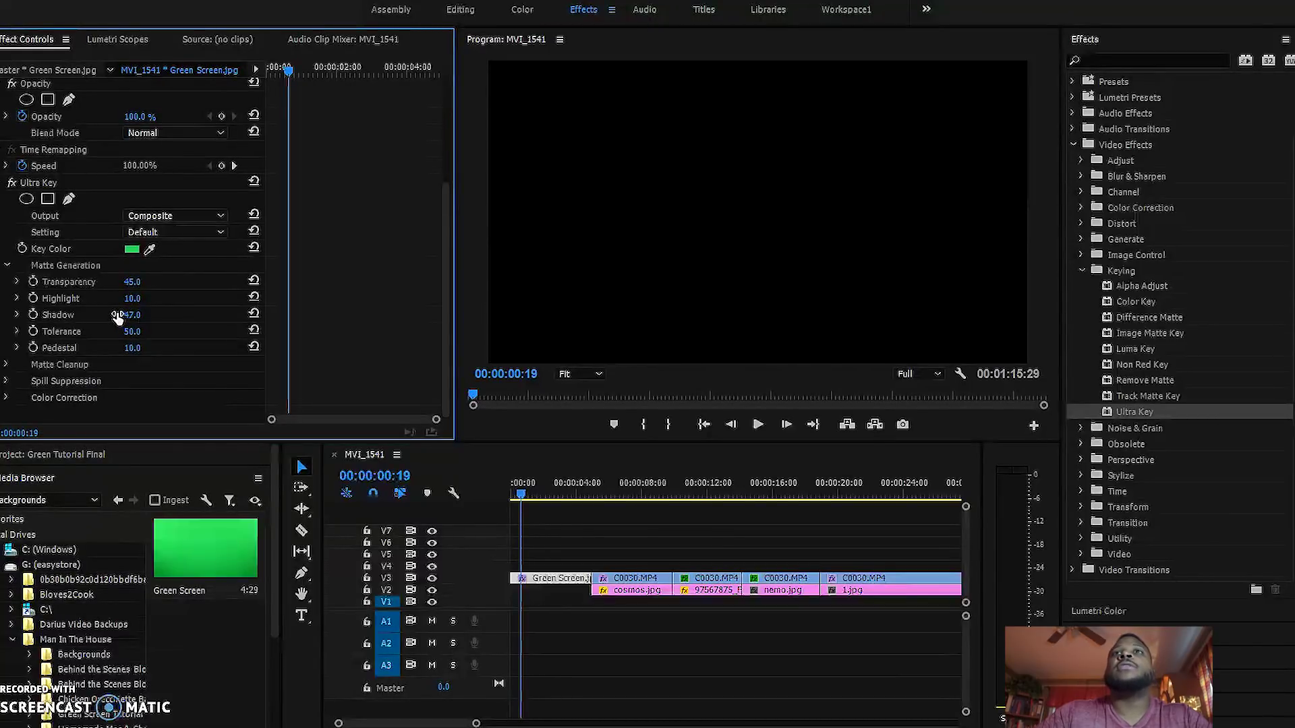
{"action": "left_click", "coordinate": [116, 317]}
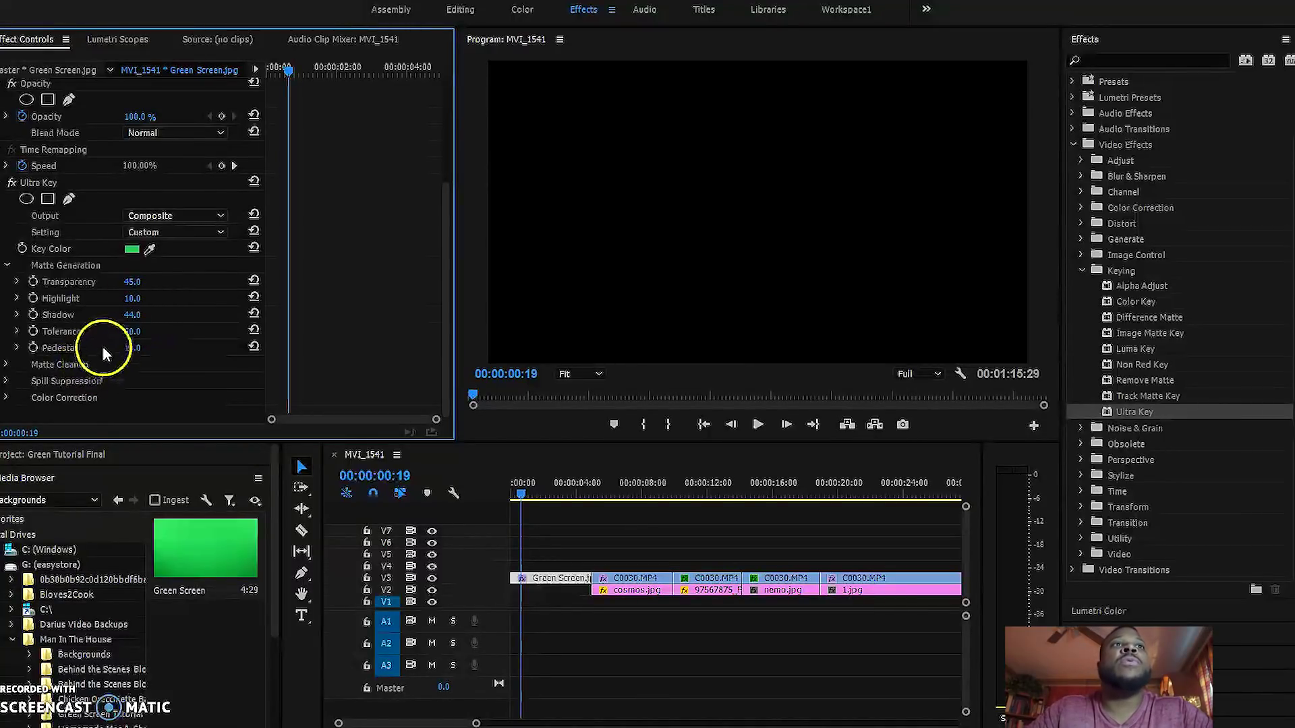
{"action": "left_click", "coordinate": [129, 316]}
{"action": "type", "text": "42"}
{"action": "key", "text": "Return"}
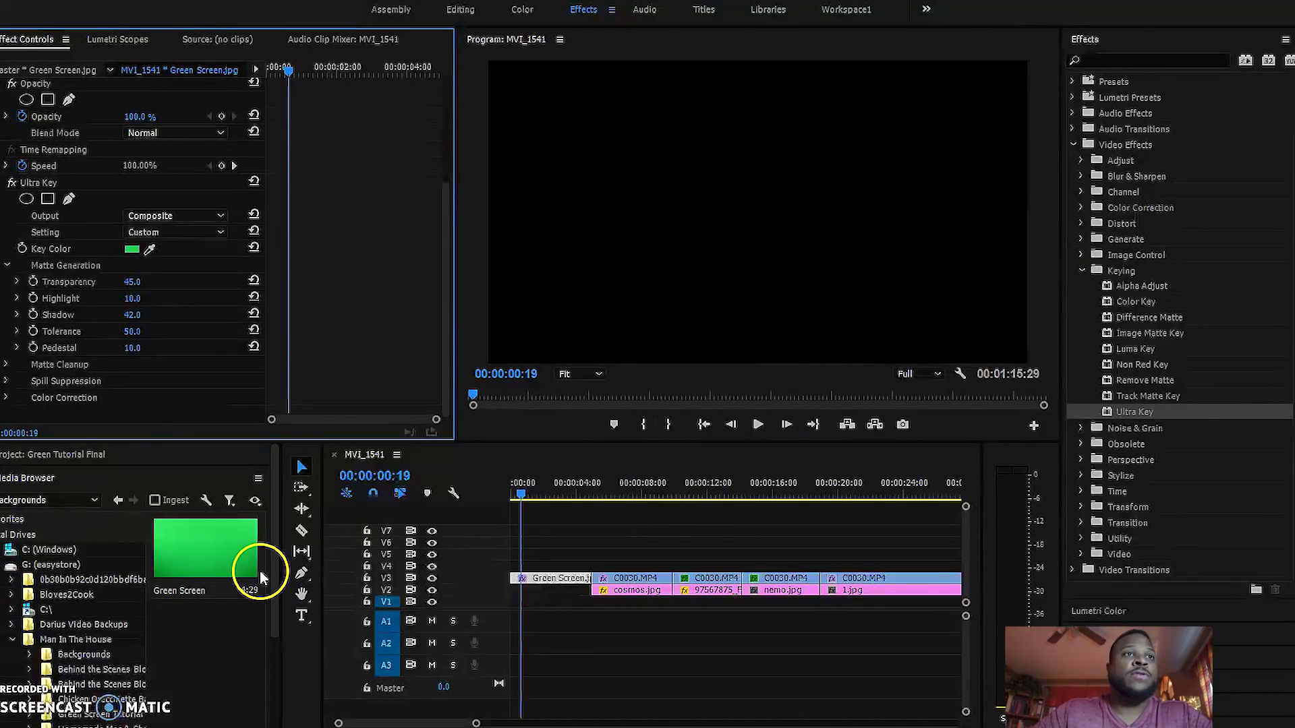
Place the cosmos image from the Green Screen Tutorial folder on track V1 at the start of the sequence.
{"action": "scroll", "coordinate": [273, 569], "scroll_direction": "down", "scroll_amount": 3}
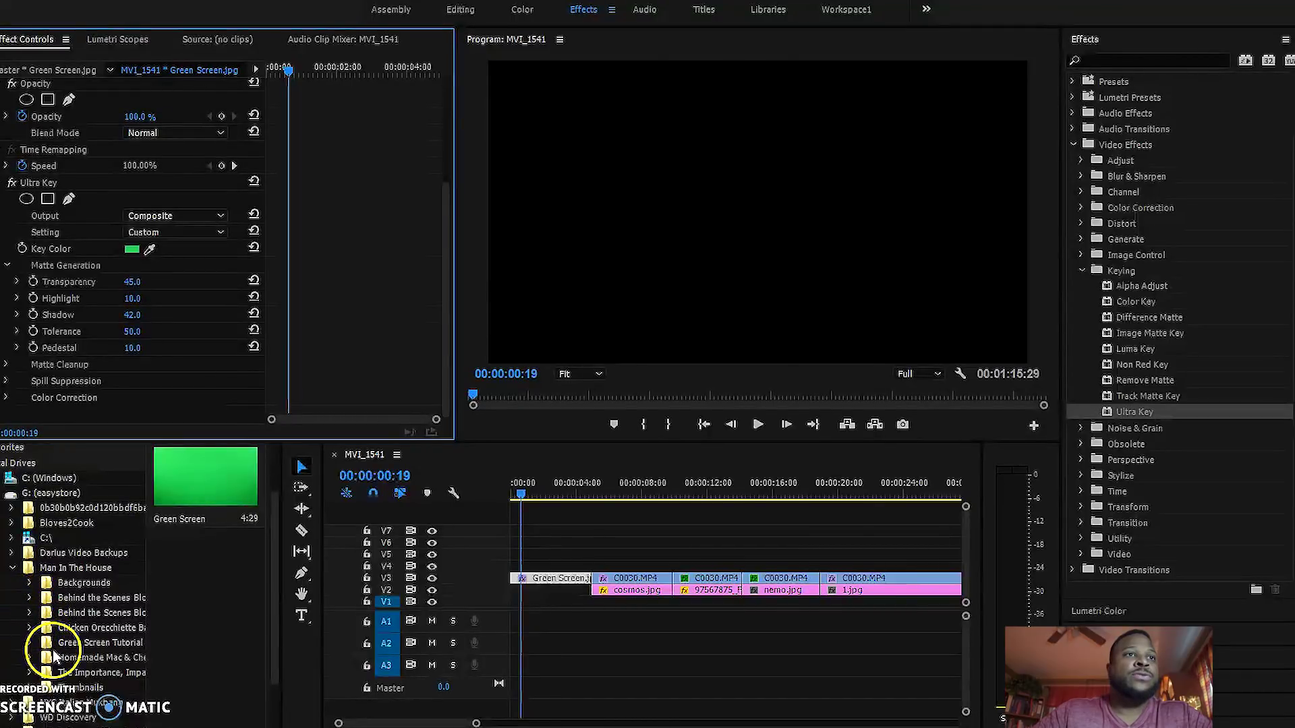
{"action": "left_click", "coordinate": [99, 645]}
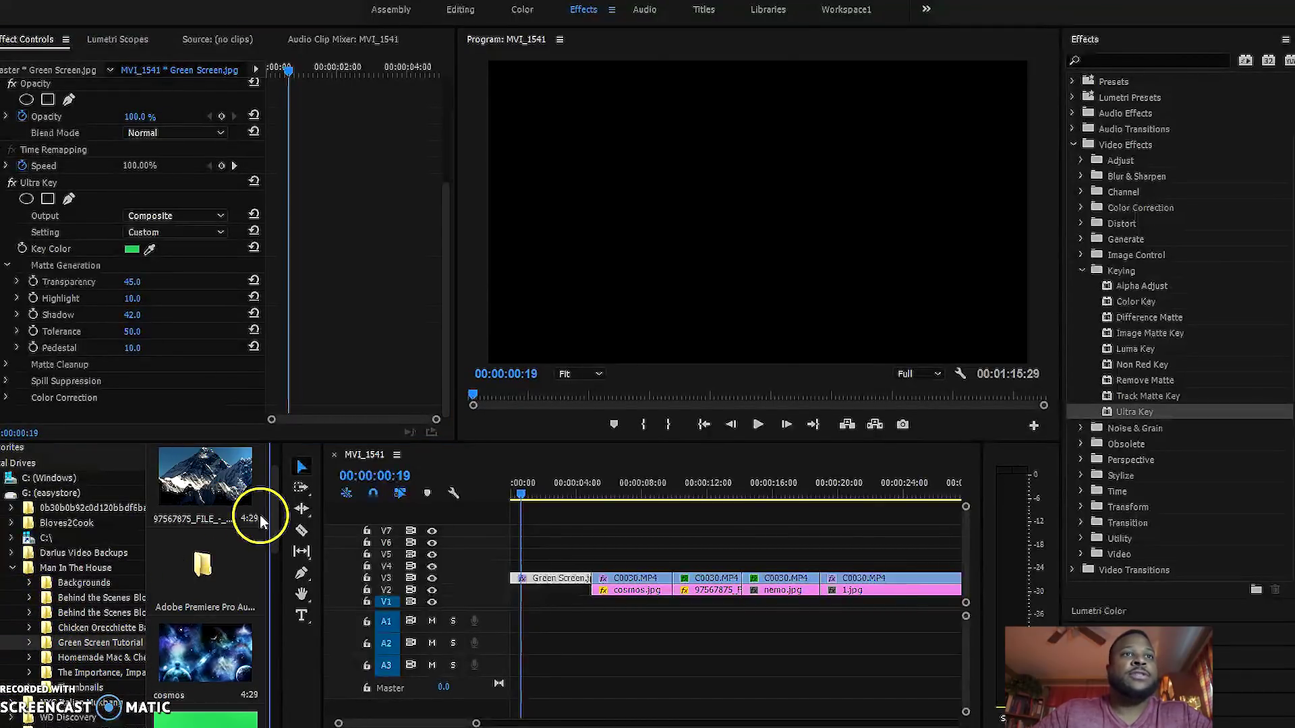
{"action": "mouse_move", "coordinate": [274, 501]}
{"action": "left_mouse_down"}
{"action": "mouse_move", "coordinate": [274, 572]}
{"action": "mouse_move", "coordinate": [273, 513]}
{"action": "left_mouse_up"}
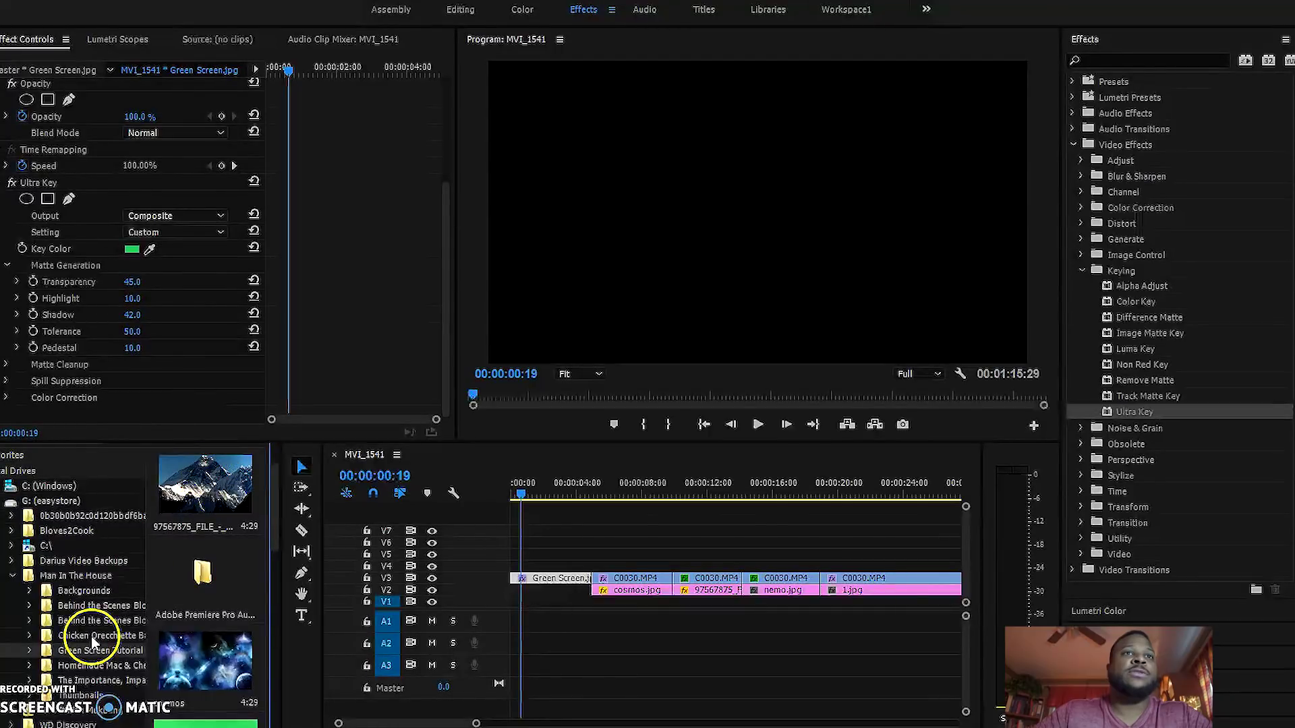
{"action": "left_click", "coordinate": [266, 524]}
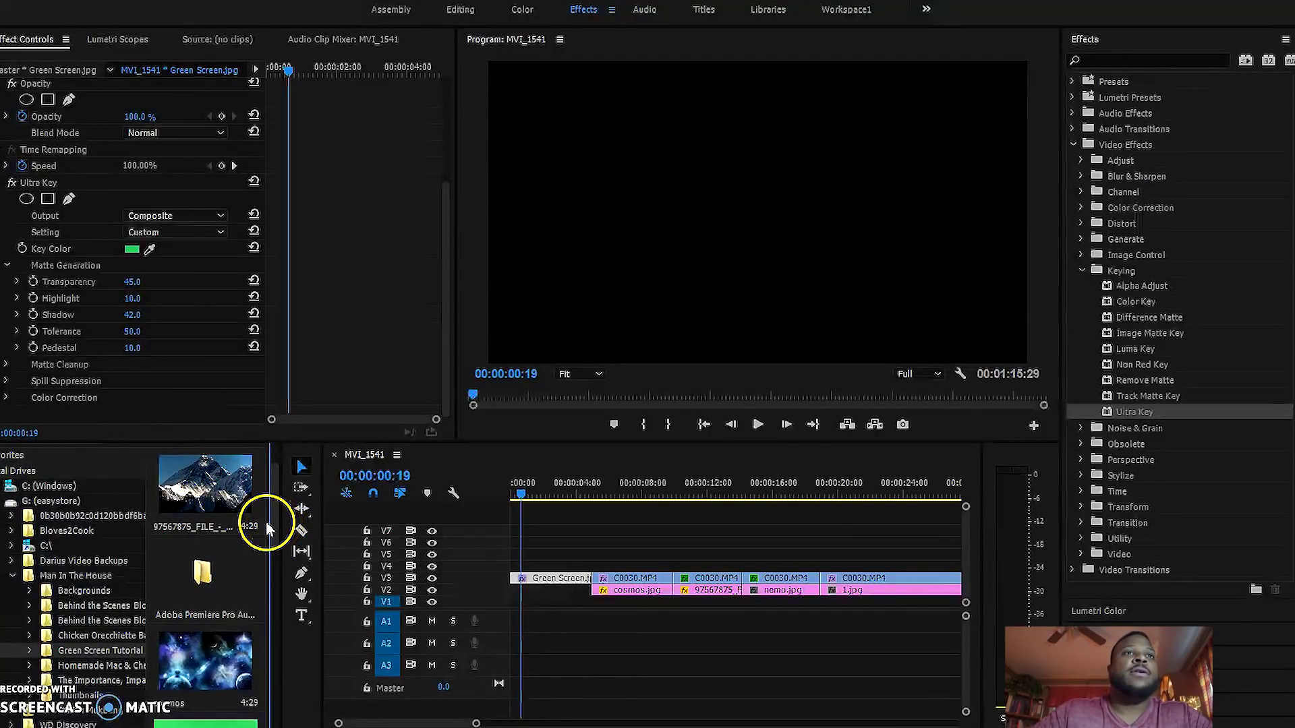
{"action": "left_click", "coordinate": [192, 545]}
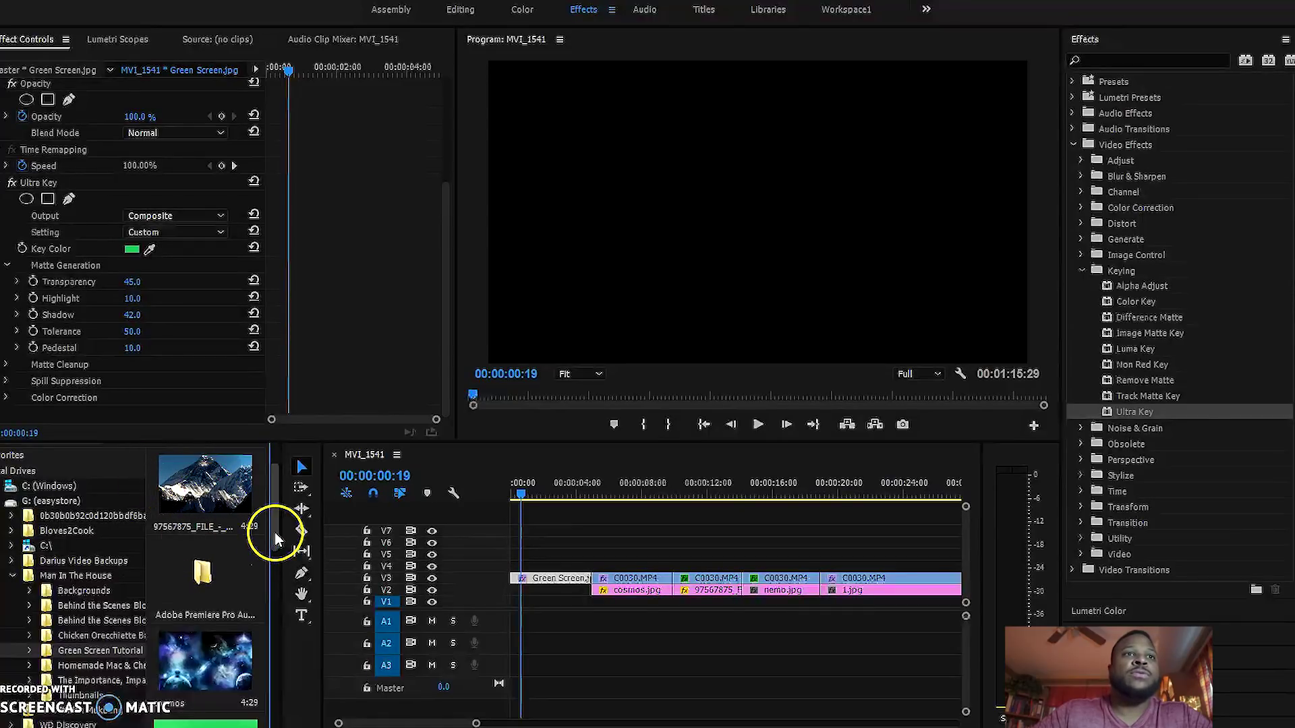
{"action": "scroll", "coordinate": [278, 535], "scroll_direction": "down", "scroll_amount": 5}
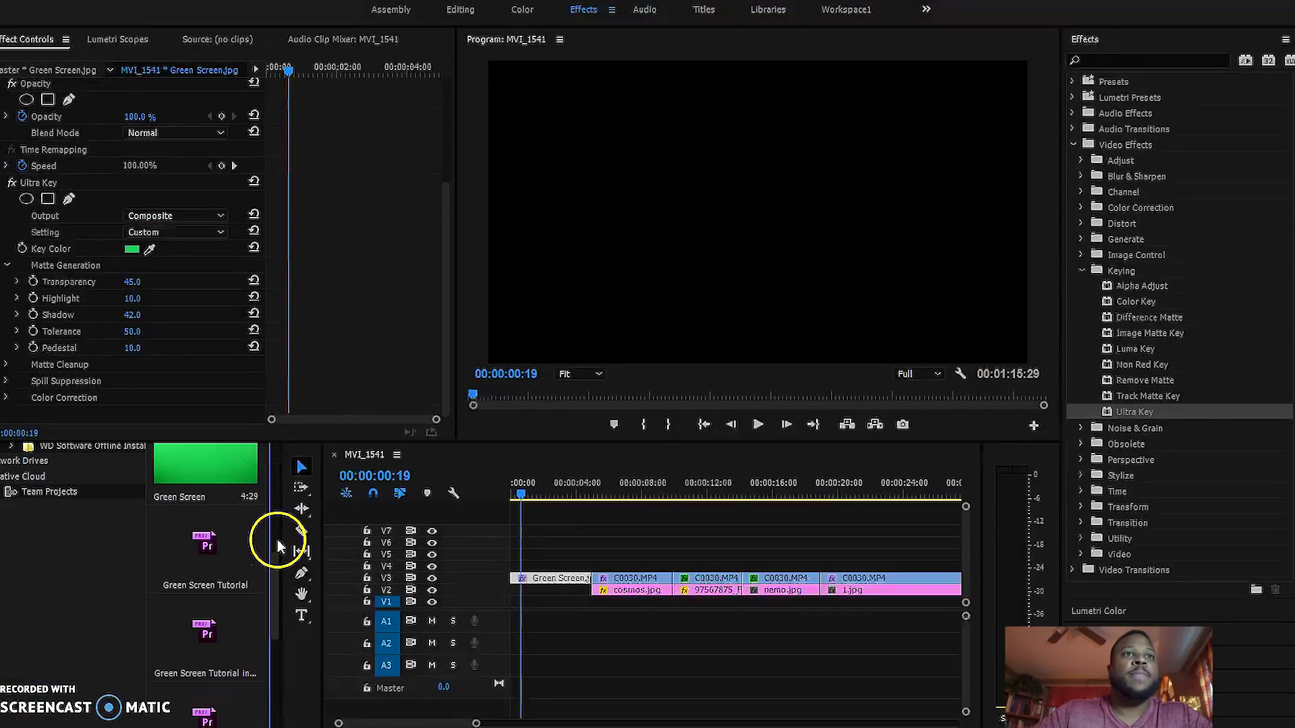
{"action": "left_click_drag", "start_coordinate": [276, 546], "coordinate": [274, 499]}
{"action": "scroll", "coordinate": [273, 499], "scroll_direction": "up", "scroll_amount": 1}
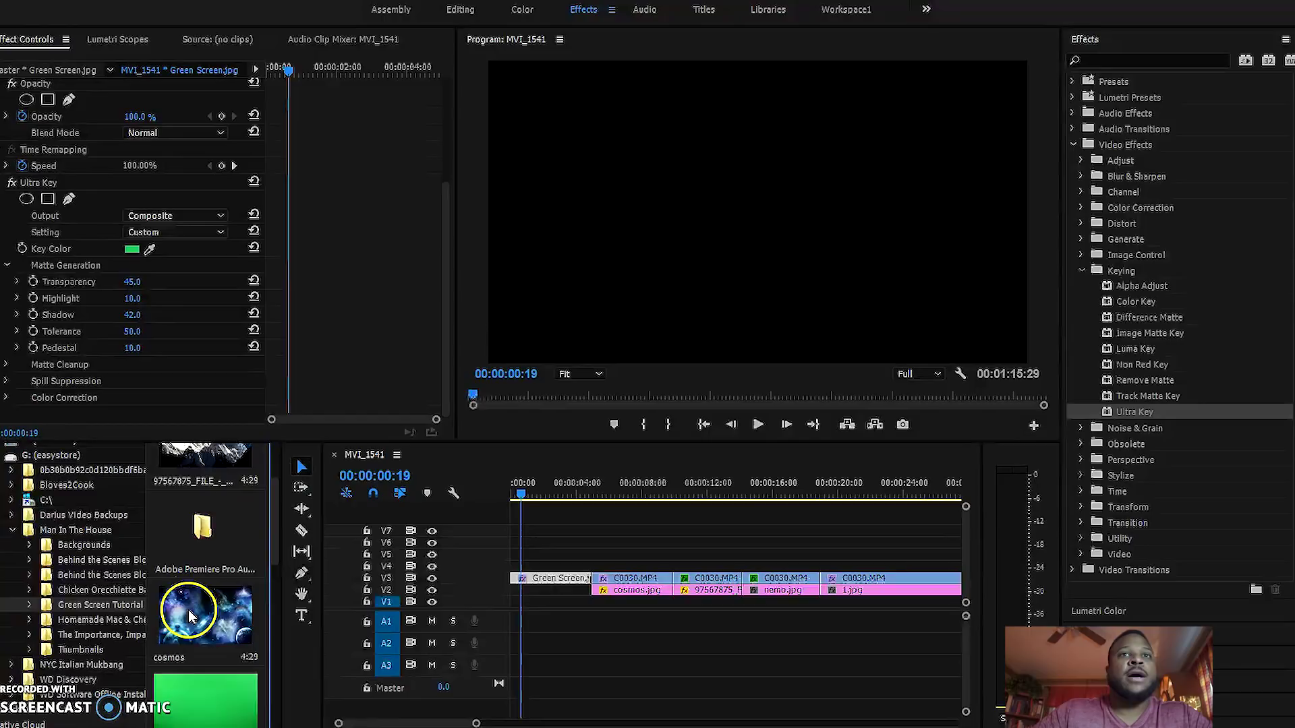
{"action": "left_click_drag", "start_coordinate": [244, 607], "coordinate": [394, 616]}
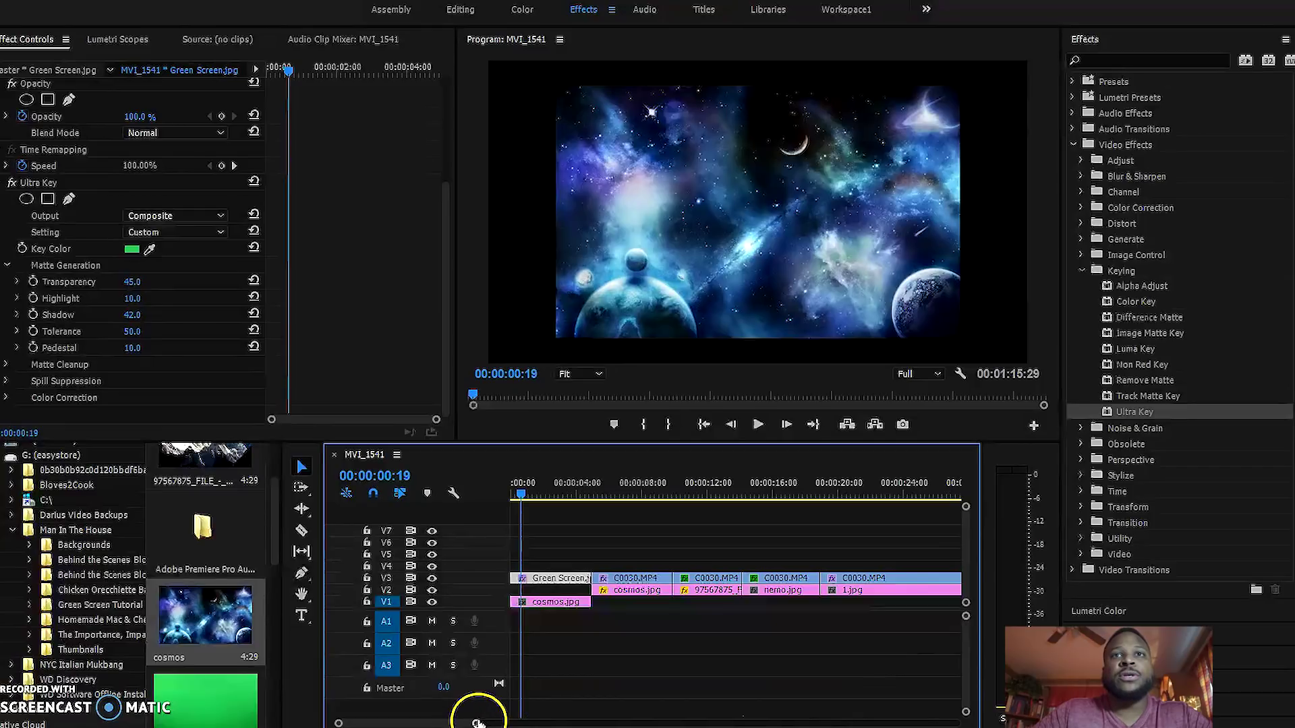
Move the first cosmos.jpg clip up to track V2, directly beneath Green Screen.jpg, and save the project.
{"action": "left_click_drag", "start_coordinate": [476, 723], "coordinate": [428, 723]}
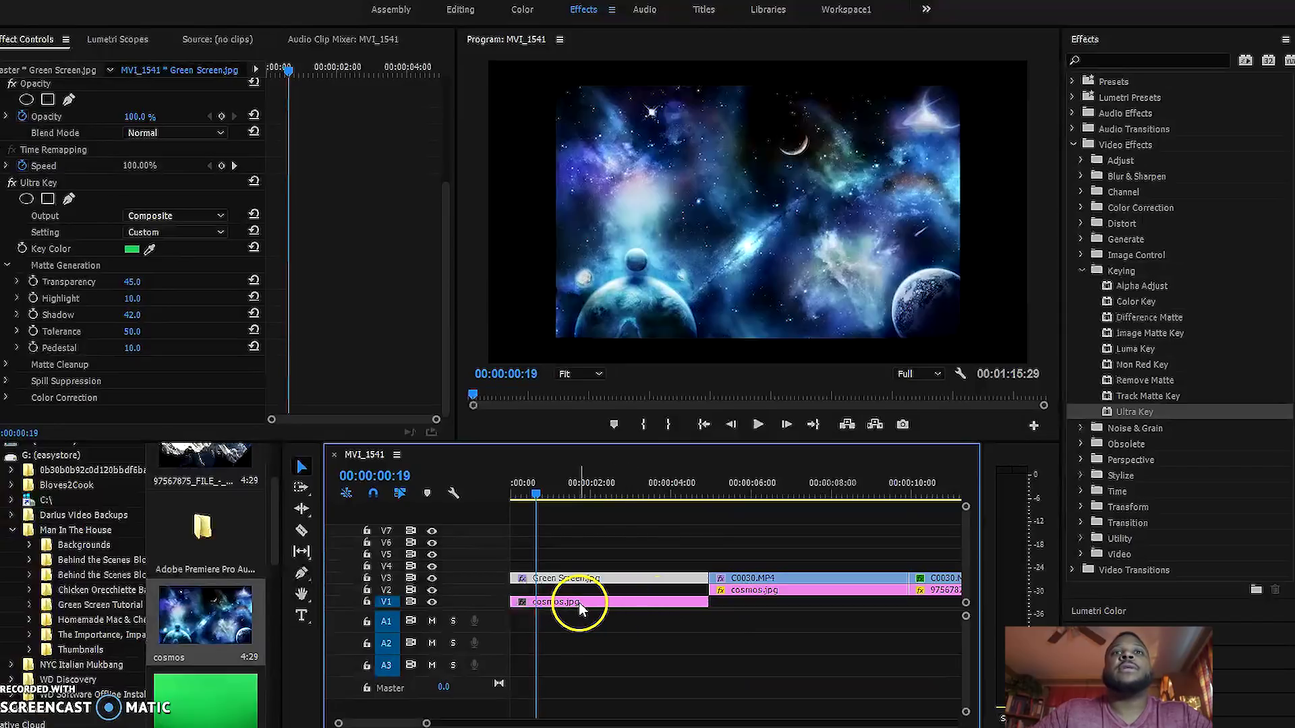
{"action": "left_click_drag", "start_coordinate": [581, 601], "coordinate": [579, 592]}
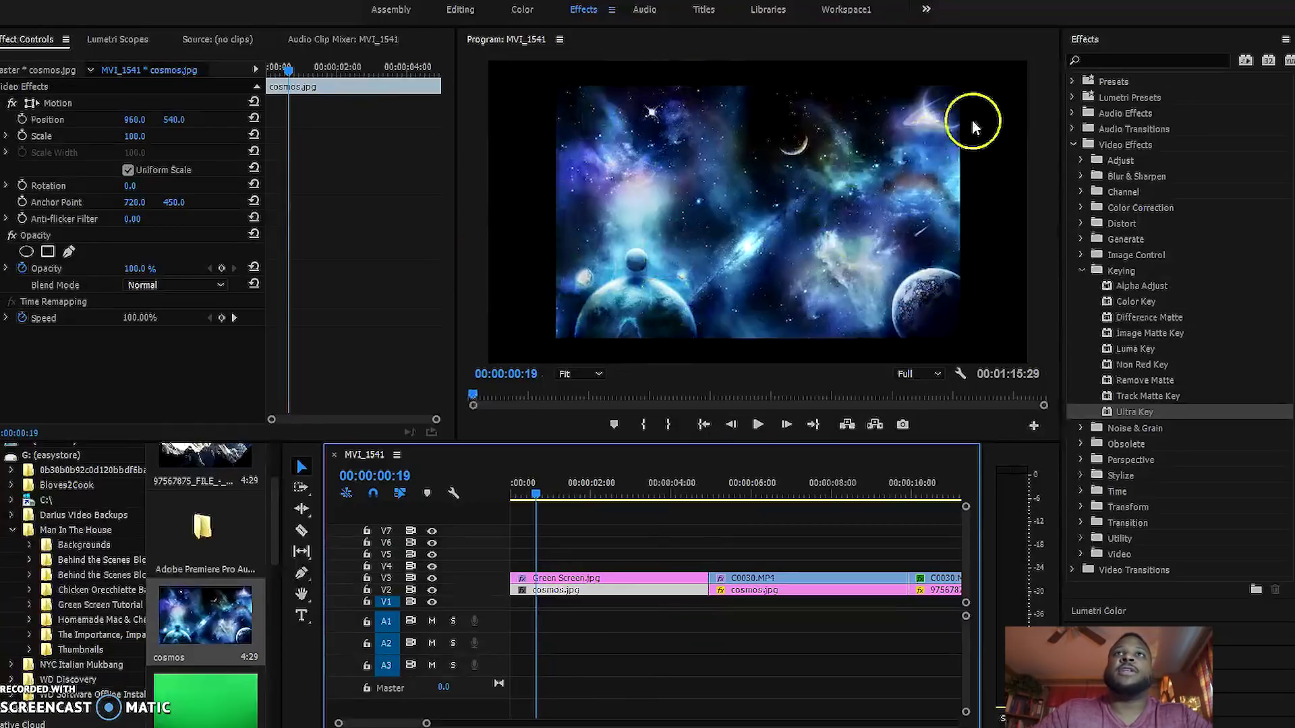
{"action": "key", "text": "ctrl+s"}
Apply Scale to Frame Size to the first cosmos.jpg clip and set its Scale to 130.
{"action": "right_click", "coordinate": [584, 593]}
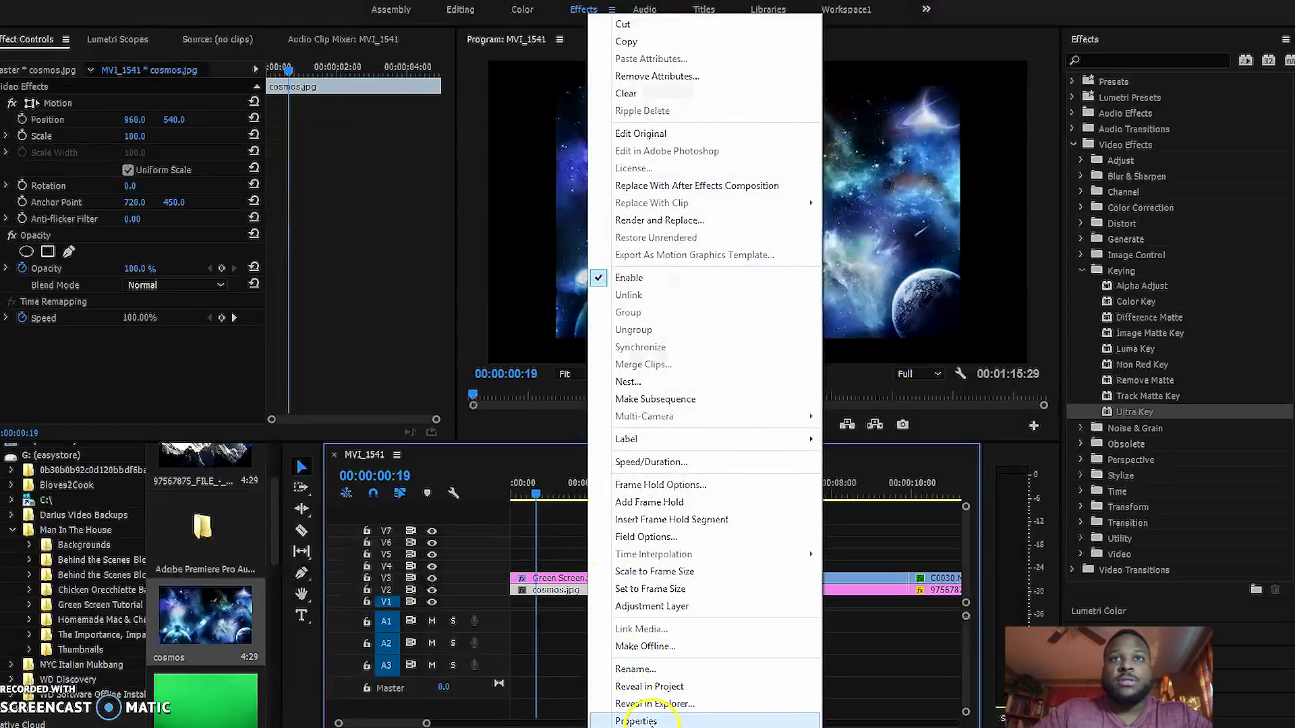
{"action": "left_click", "coordinate": [694, 578]}
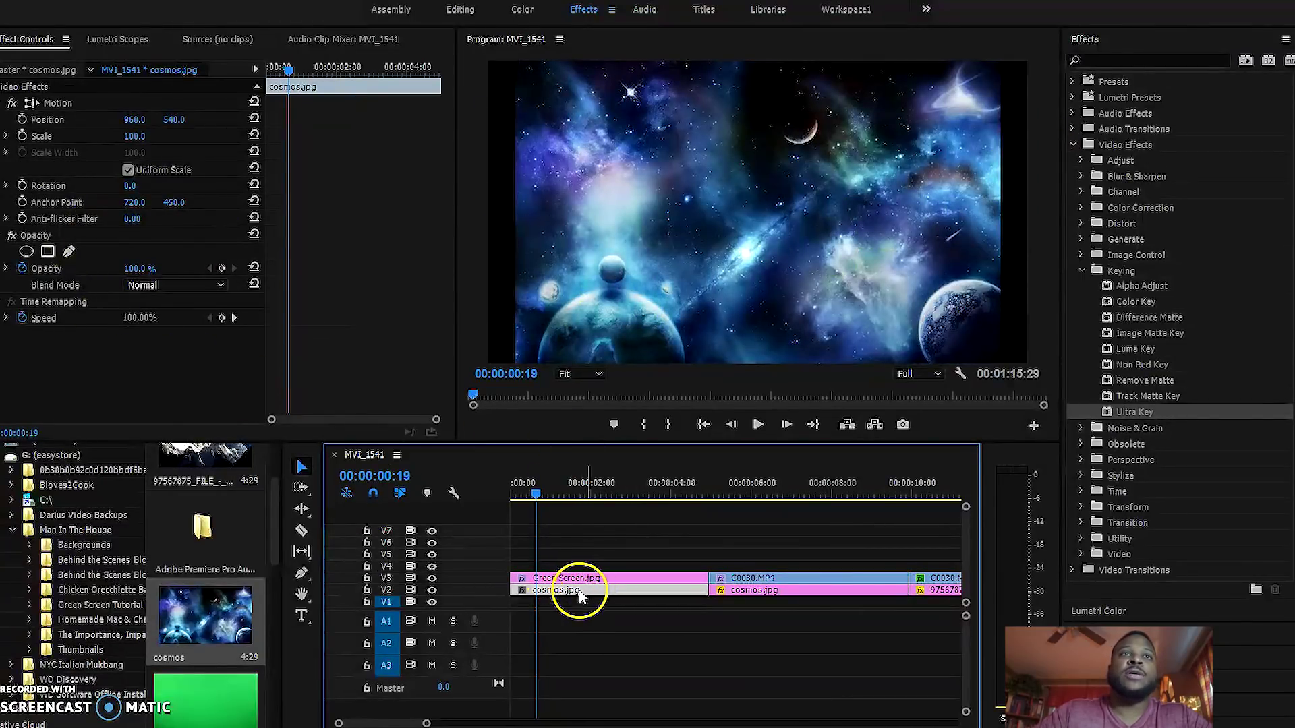
{"action": "left_click", "coordinate": [132, 138]}
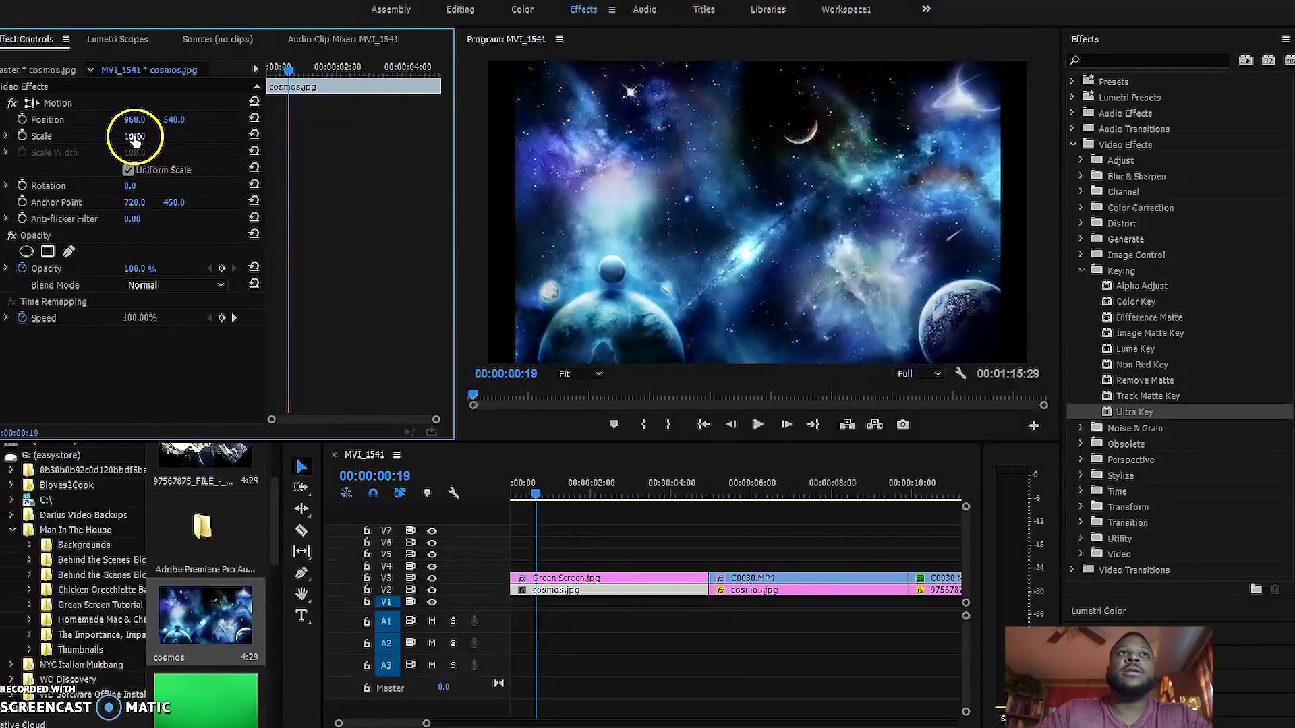
{"action": "left_click_drag", "start_coordinate": [171, 138], "coordinate": [201, 141]}
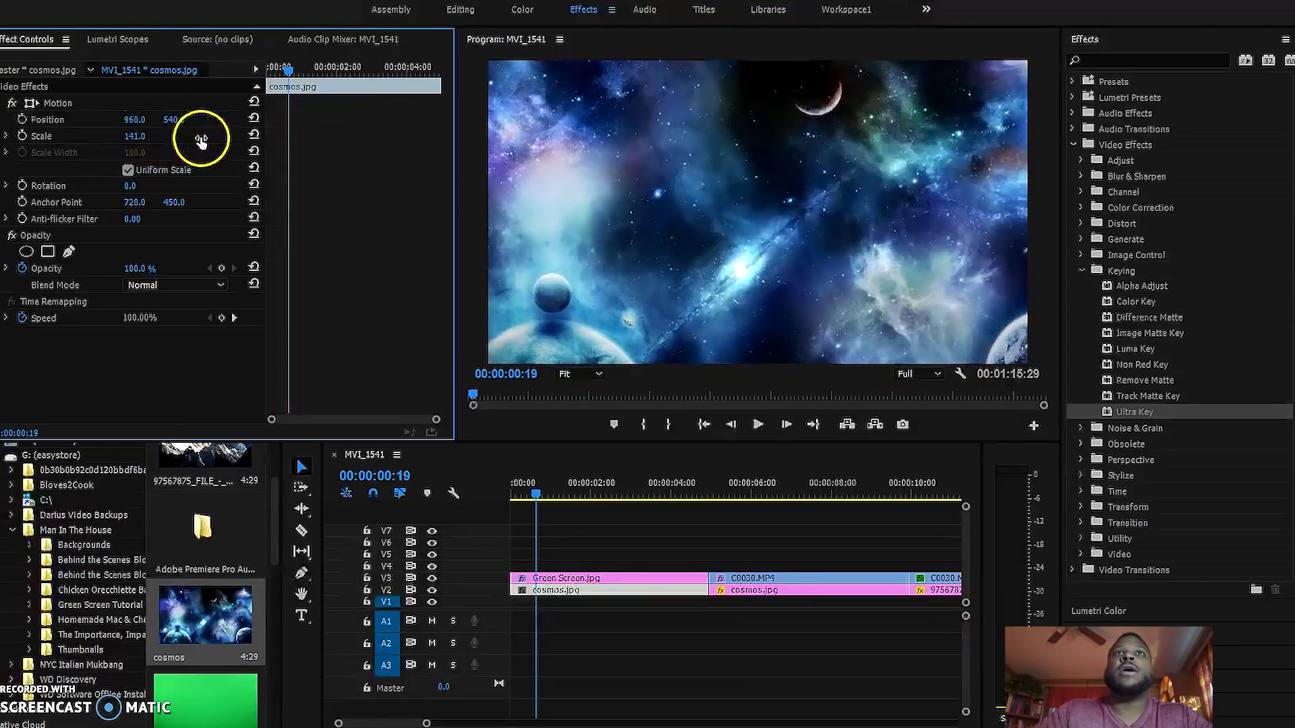
{"action": "left_click_drag", "start_coordinate": [185, 137], "coordinate": [142, 139]}
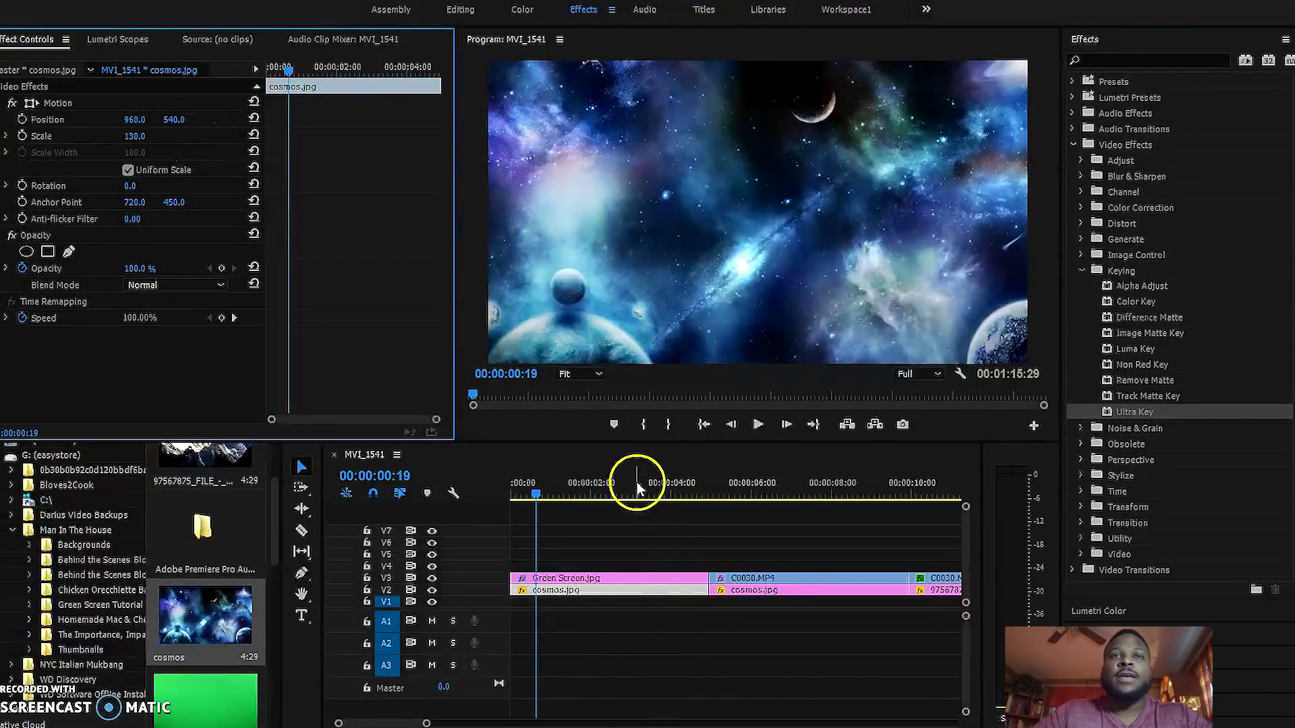
Move the playhead to 00:00:05:19 and inspect Green Screen.jpg, the C0030.MP4 clip and the second cosmos.jpg clip in turn.
{"action": "left_click_drag", "start_coordinate": [539, 497], "coordinate": [737, 521]}
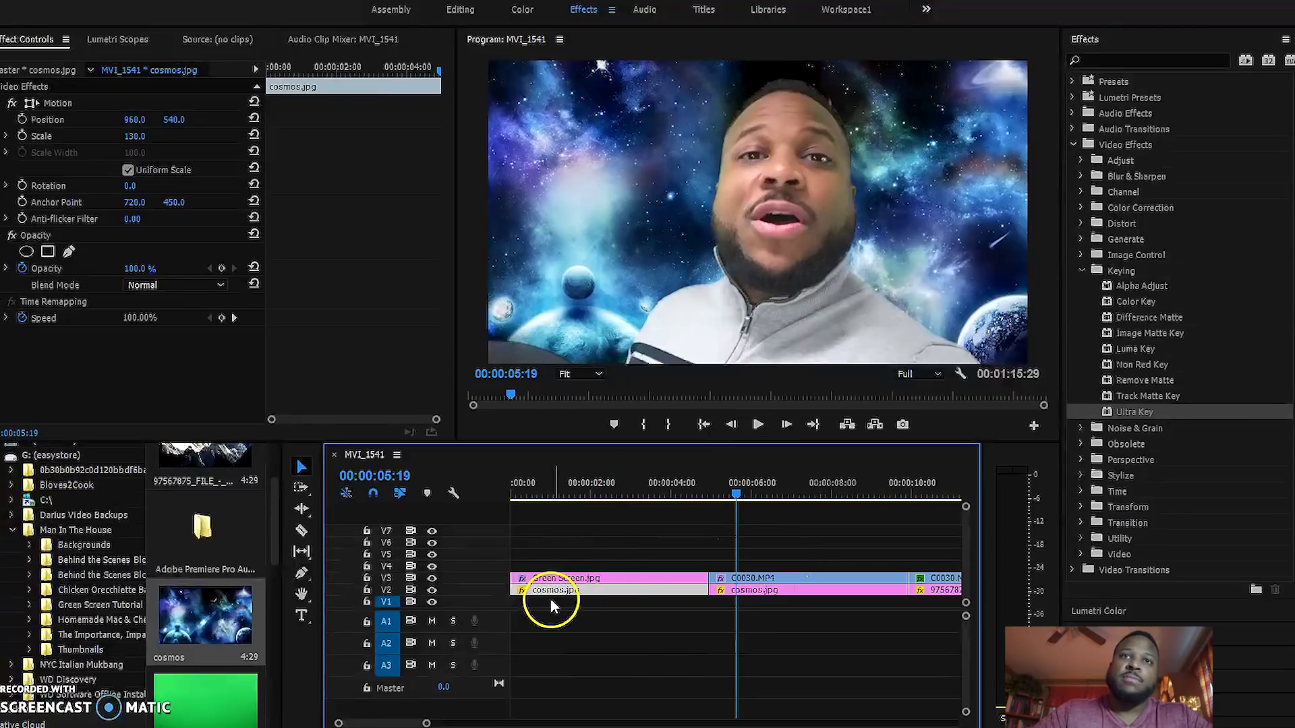
{"action": "left_click", "coordinate": [596, 583]}
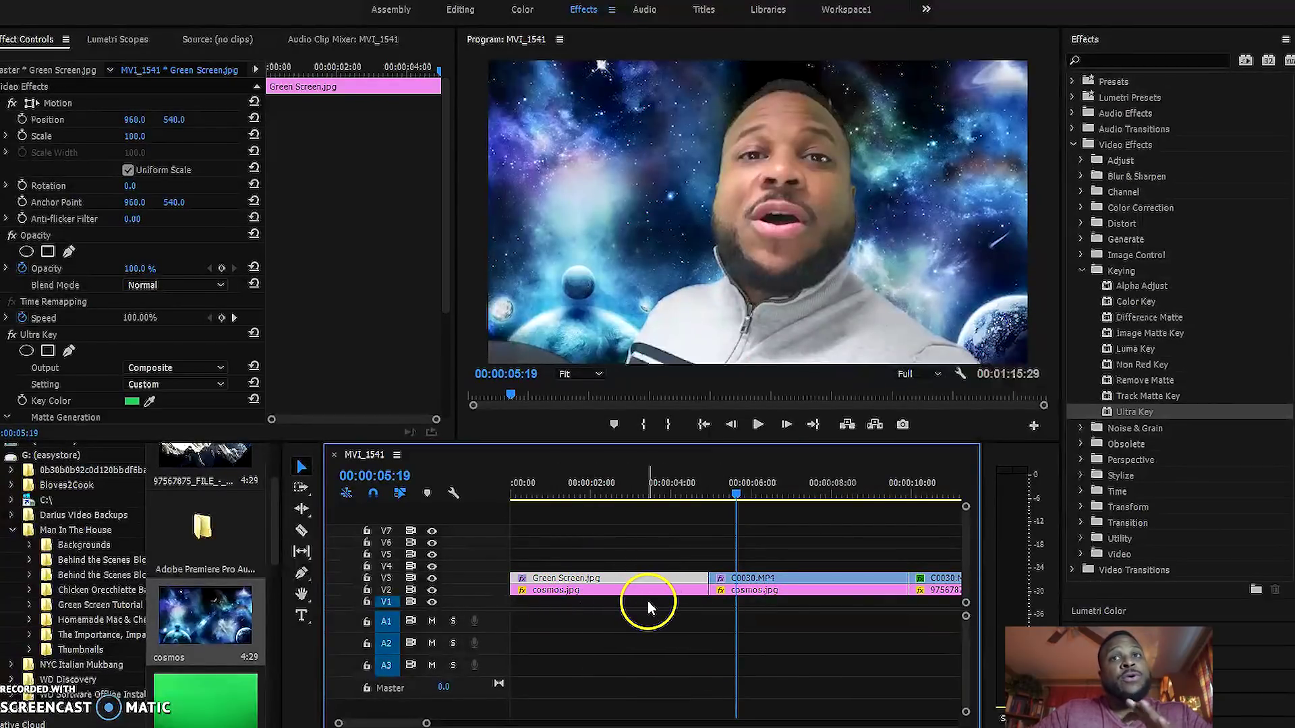
{"action": "left_click", "coordinate": [805, 581]}
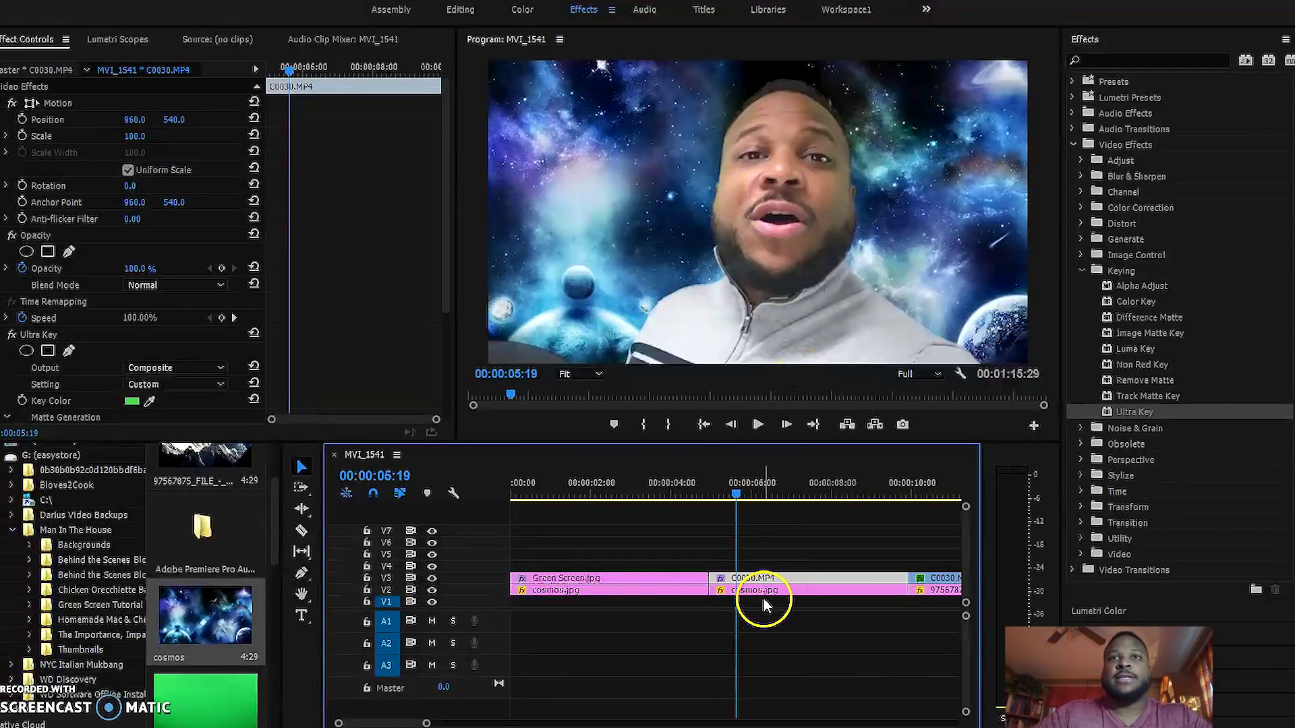
{"action": "left_click", "coordinate": [782, 592]}
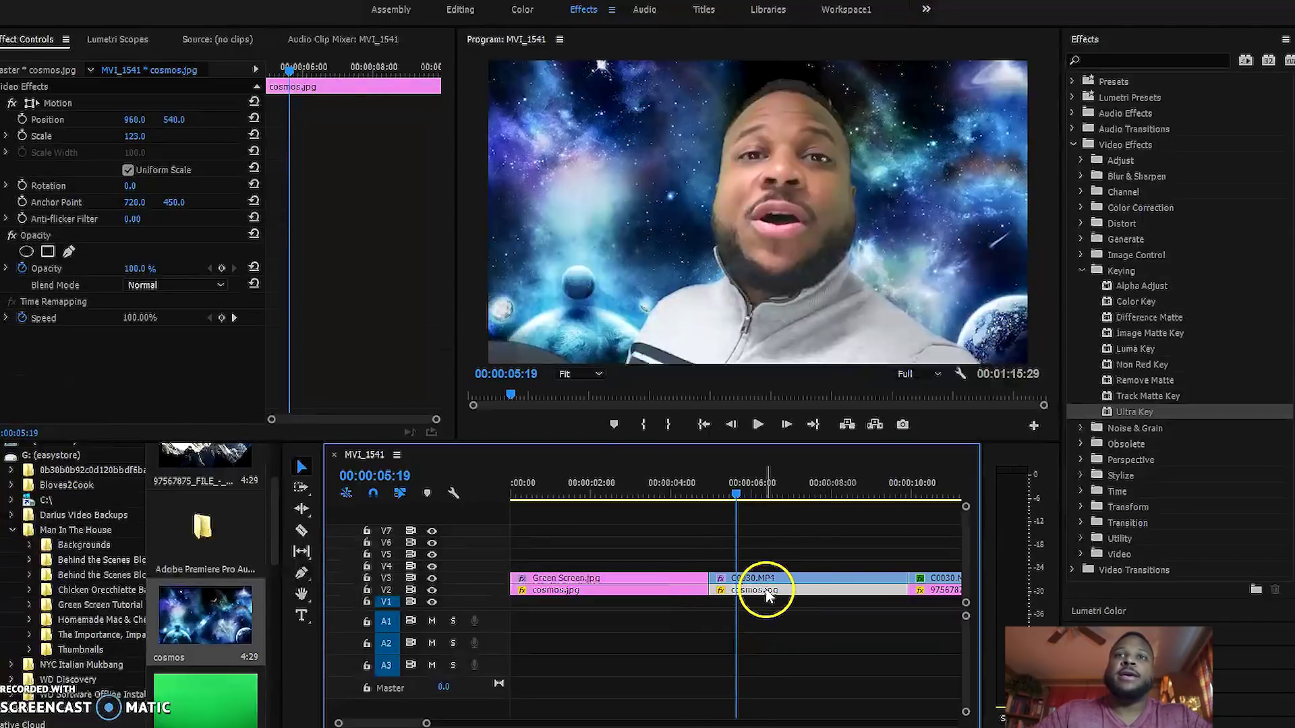
Move the second cosmos.jpg clip to track V4 above C0030.MP4, and return it to V2 beneath that clip.
{"action": "left_click_drag", "start_coordinate": [775, 598], "coordinate": [769, 572]}
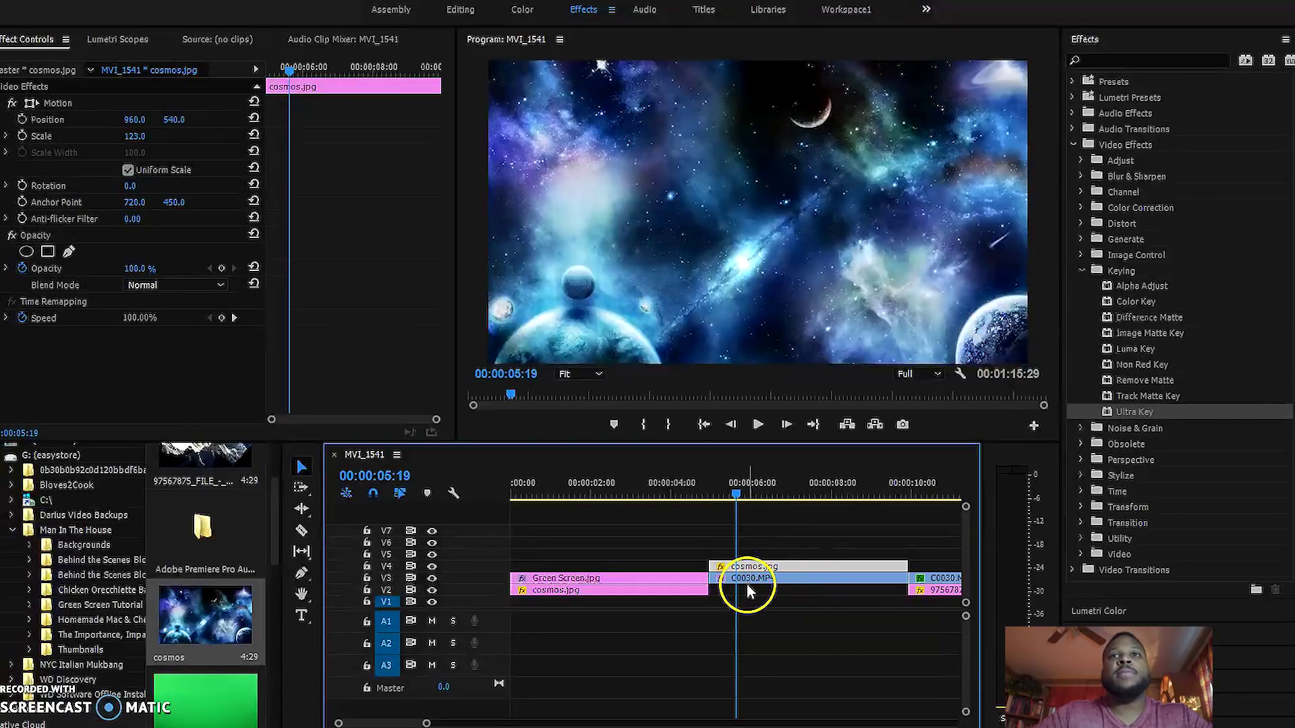
{"action": "left_click", "coordinate": [797, 579]}
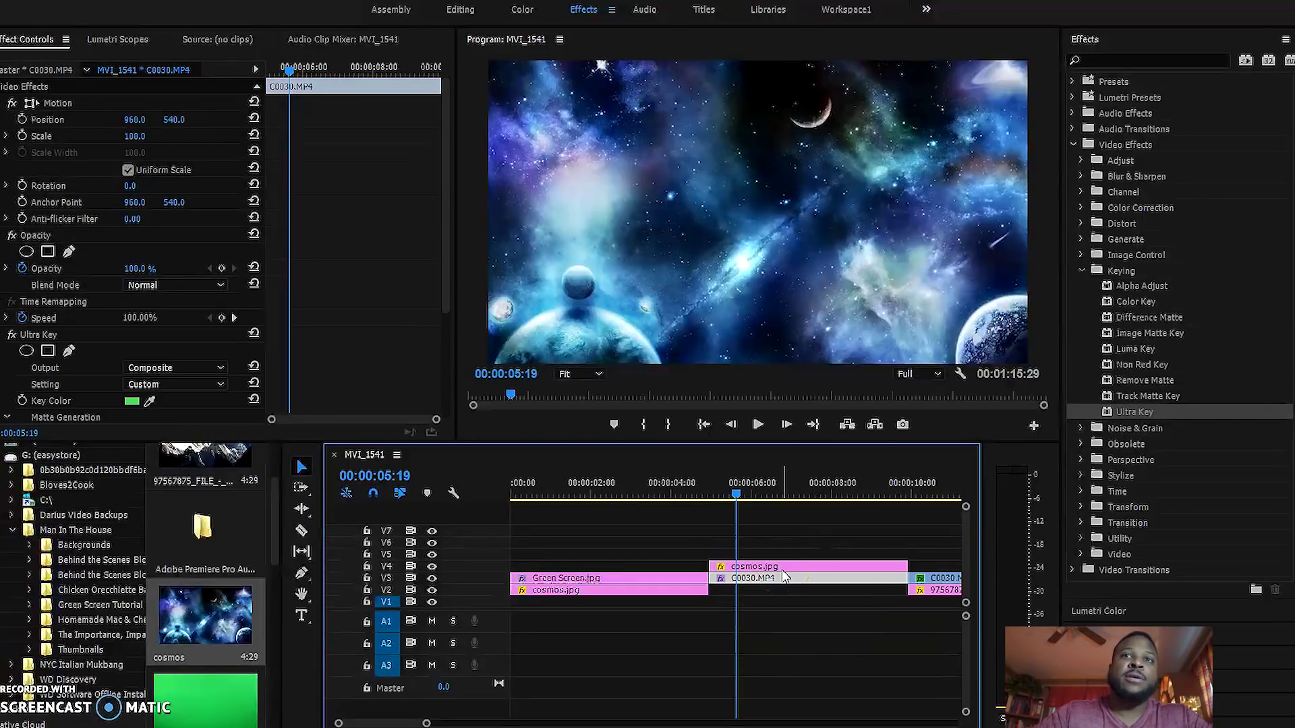
{"action": "mouse_move", "coordinate": [783, 572]}
{"action": "left_mouse_down"}
{"action": "mouse_move", "coordinate": [790, 588]}
{"action": "mouse_move", "coordinate": [775, 581]}
{"action": "left_mouse_up"}
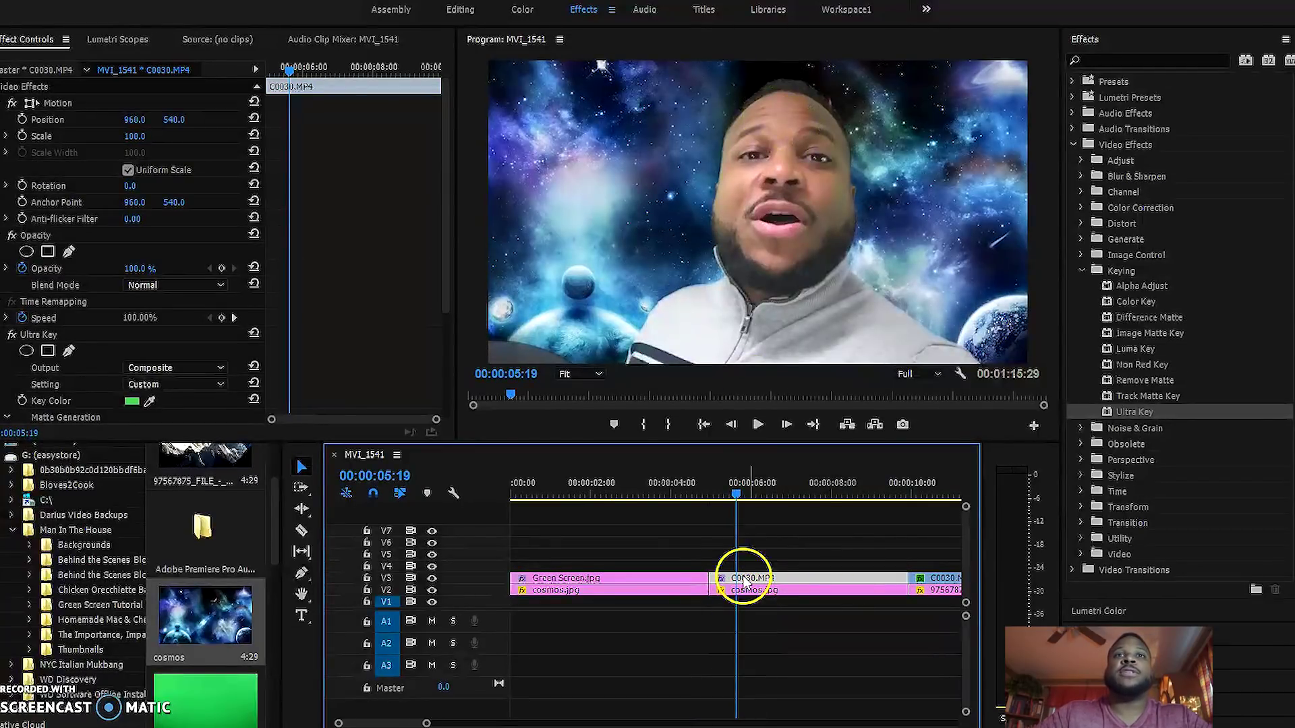
Move the mountain image clip at 00:00:12:06 down to track V1 and cut it from the sequence.
{"action": "mouse_move", "coordinate": [736, 495]}
{"action": "left_mouse_down"}
{"action": "mouse_move", "coordinate": [642, 533]}
{"action": "mouse_move", "coordinate": [685, 497]}
{"action": "mouse_move", "coordinate": [746, 498]}
{"action": "left_mouse_up"}
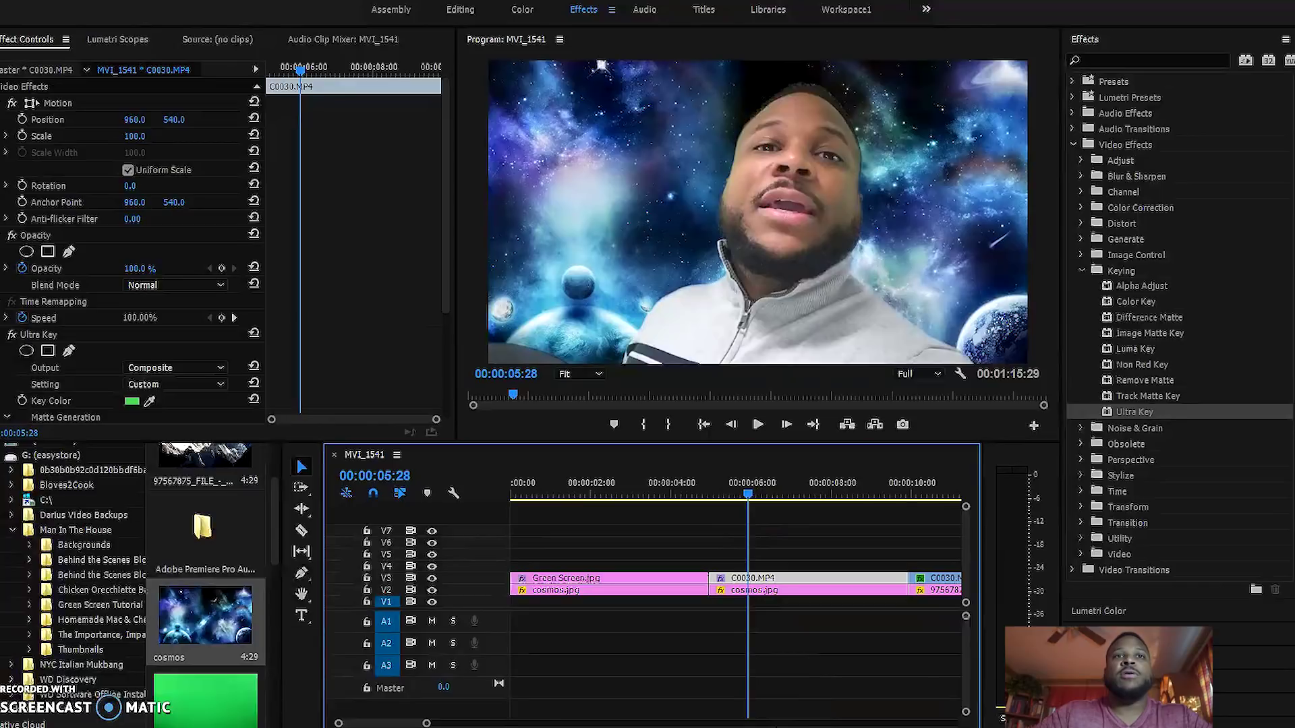
{"action": "left_click_drag", "start_coordinate": [412, 725], "coordinate": [416, 725]}
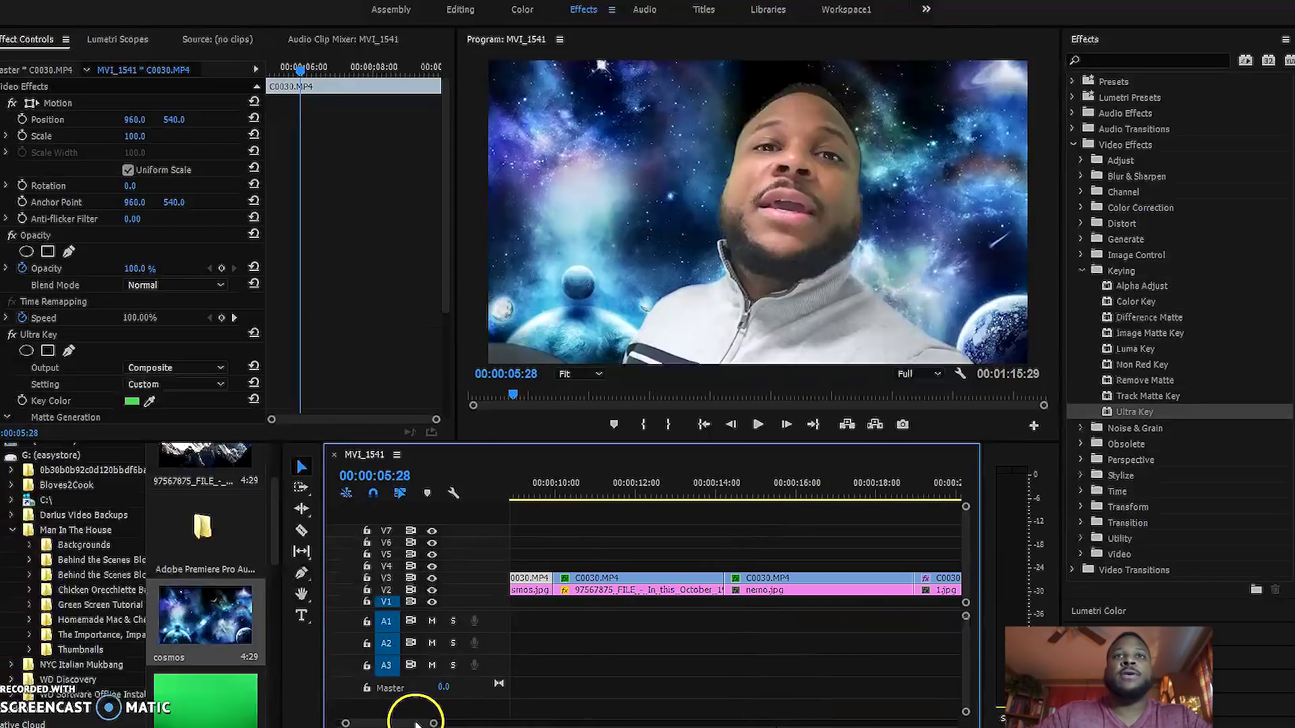
{"action": "left_click", "coordinate": [644, 499]}
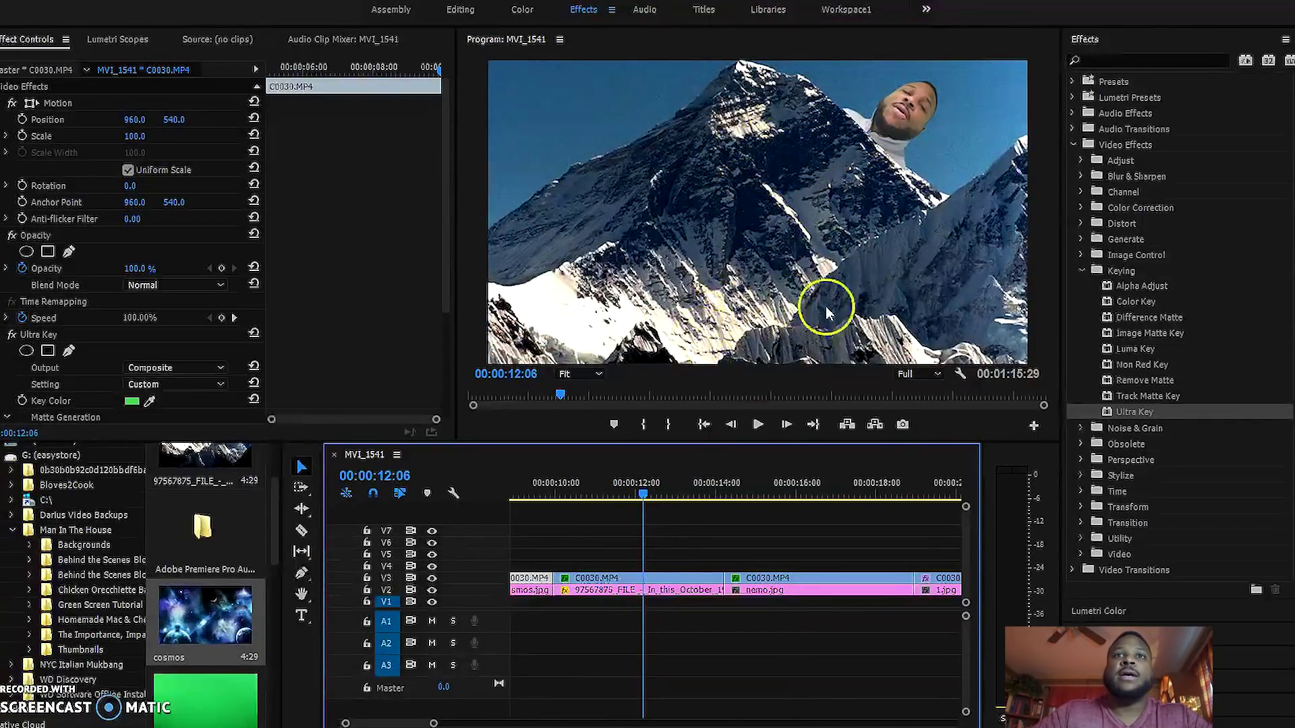
{"action": "left_click", "coordinate": [666, 592]}
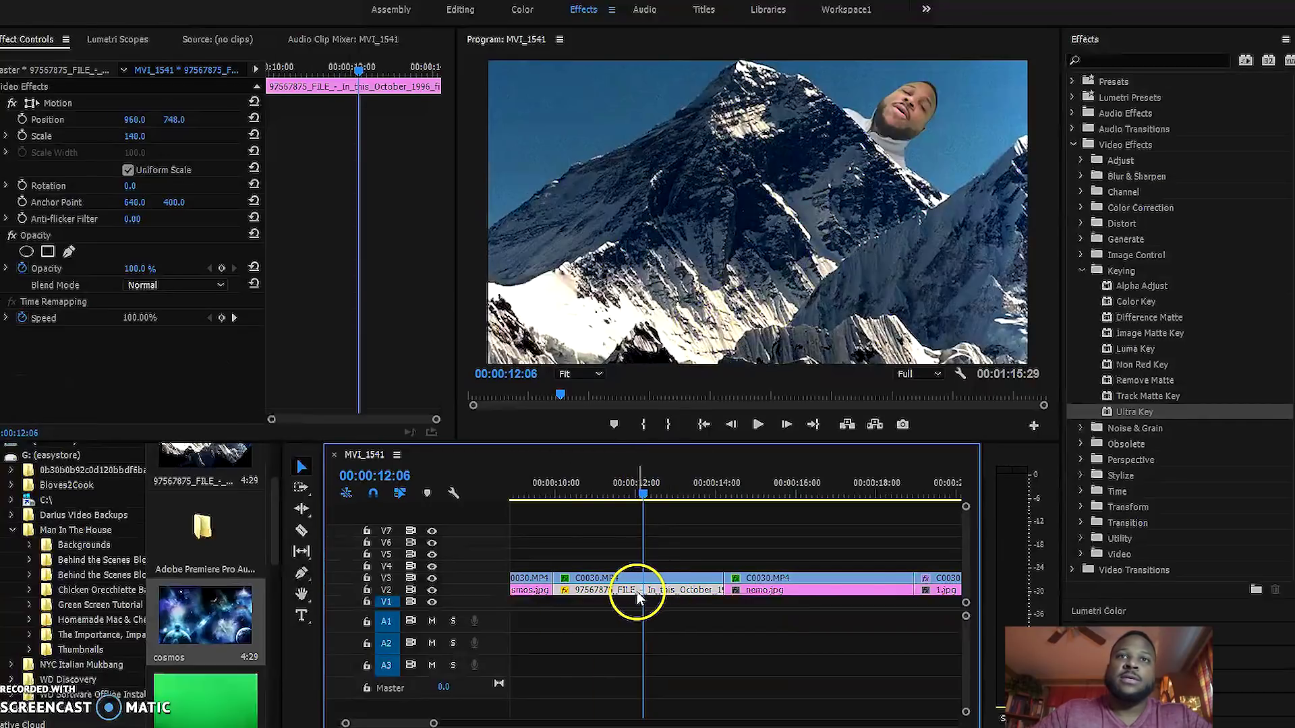
{"action": "mouse_move", "coordinate": [626, 596]}
{"action": "left_mouse_down"}
{"action": "mouse_move", "coordinate": [619, 643]}
{"action": "mouse_move", "coordinate": [627, 515]}
{"action": "mouse_move", "coordinate": [626, 611]}
{"action": "left_mouse_up"}
{"action": "right_click", "coordinate": [626, 610]}
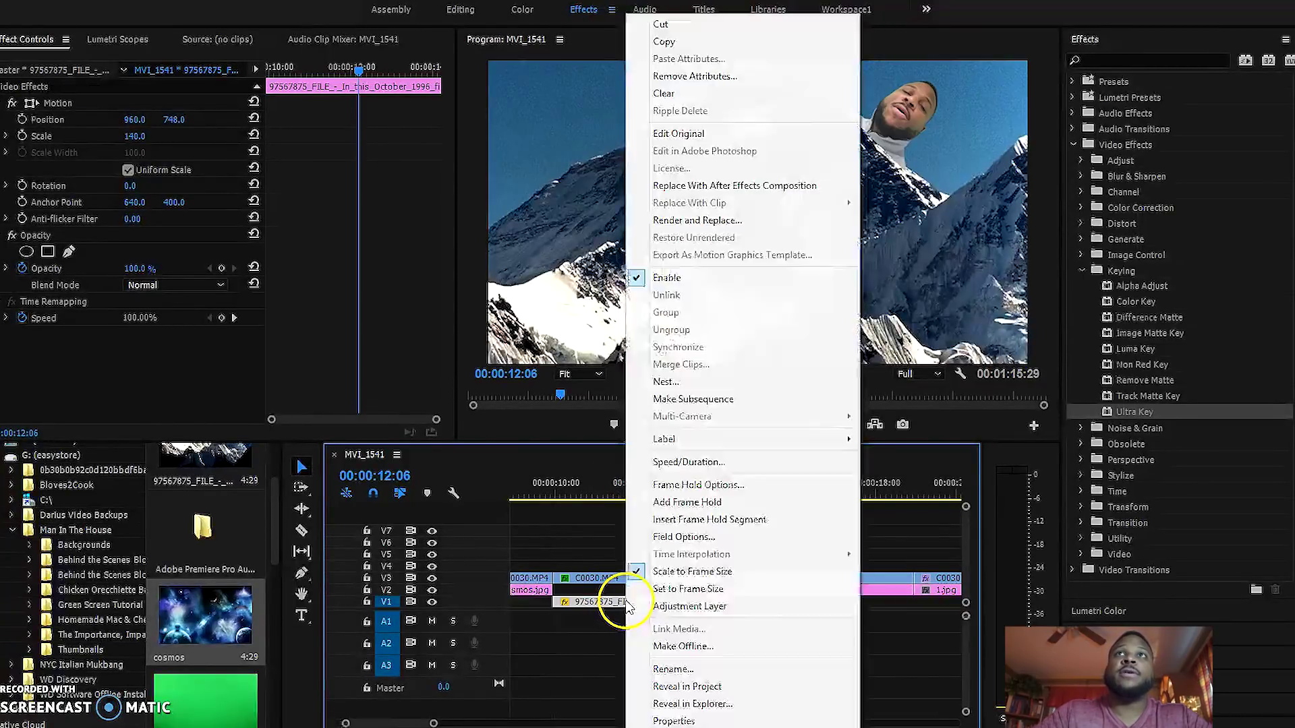
{"action": "left_click", "coordinate": [725, 30]}
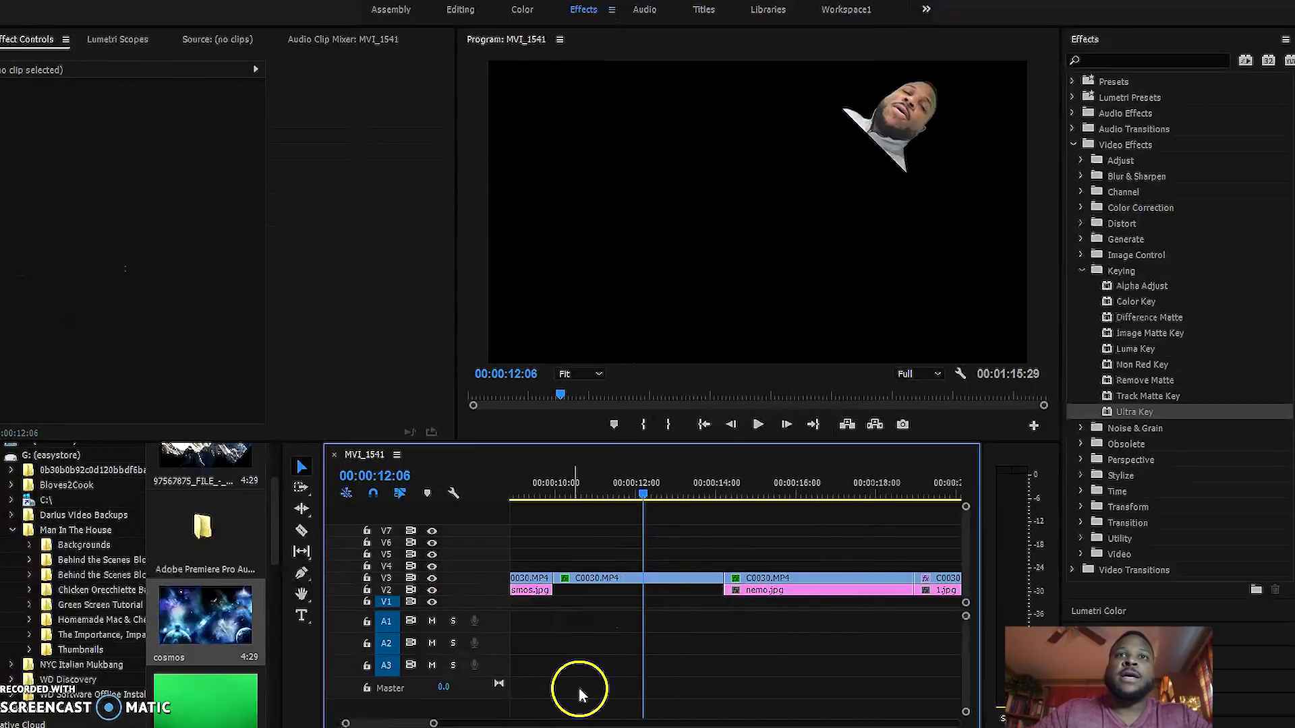
Turn off the Ultra Key and Crop effects on the C0030.MP4 clip at 00:00:12:06.
{"action": "left_click", "coordinate": [619, 580]}
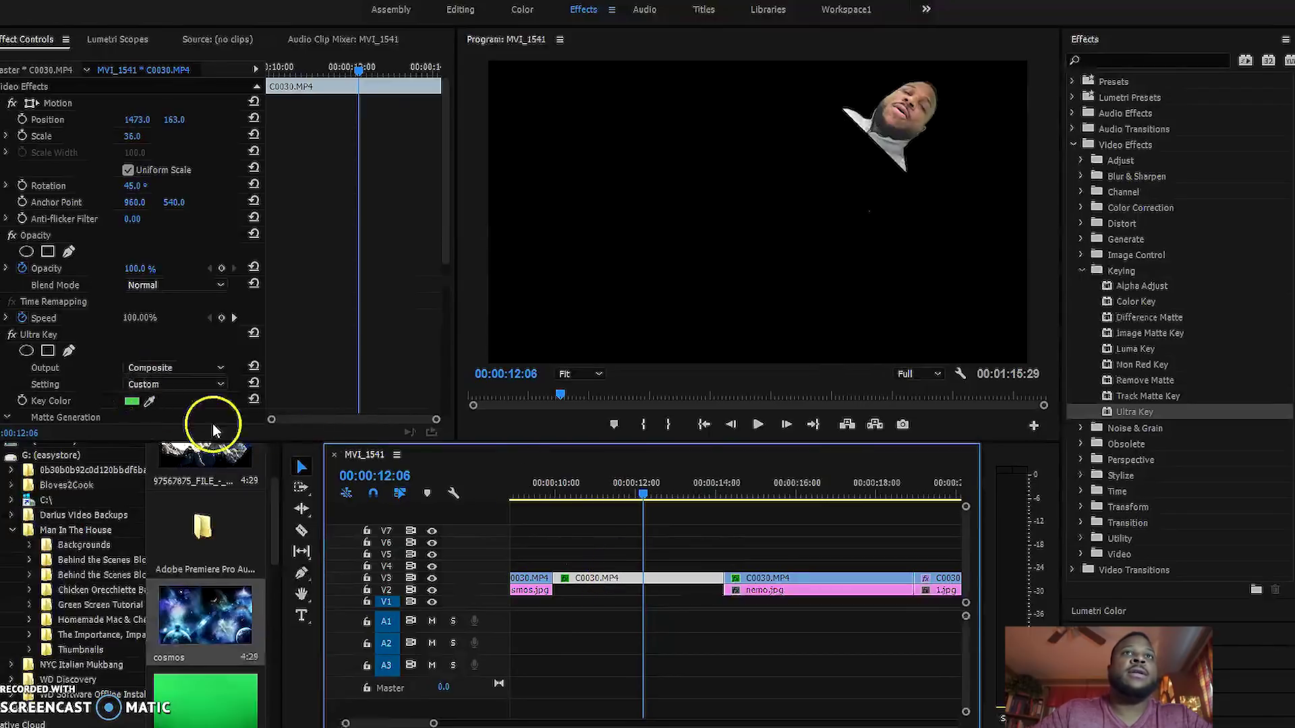
{"action": "left_click_drag", "start_coordinate": [444, 251], "coordinate": [438, 366]}
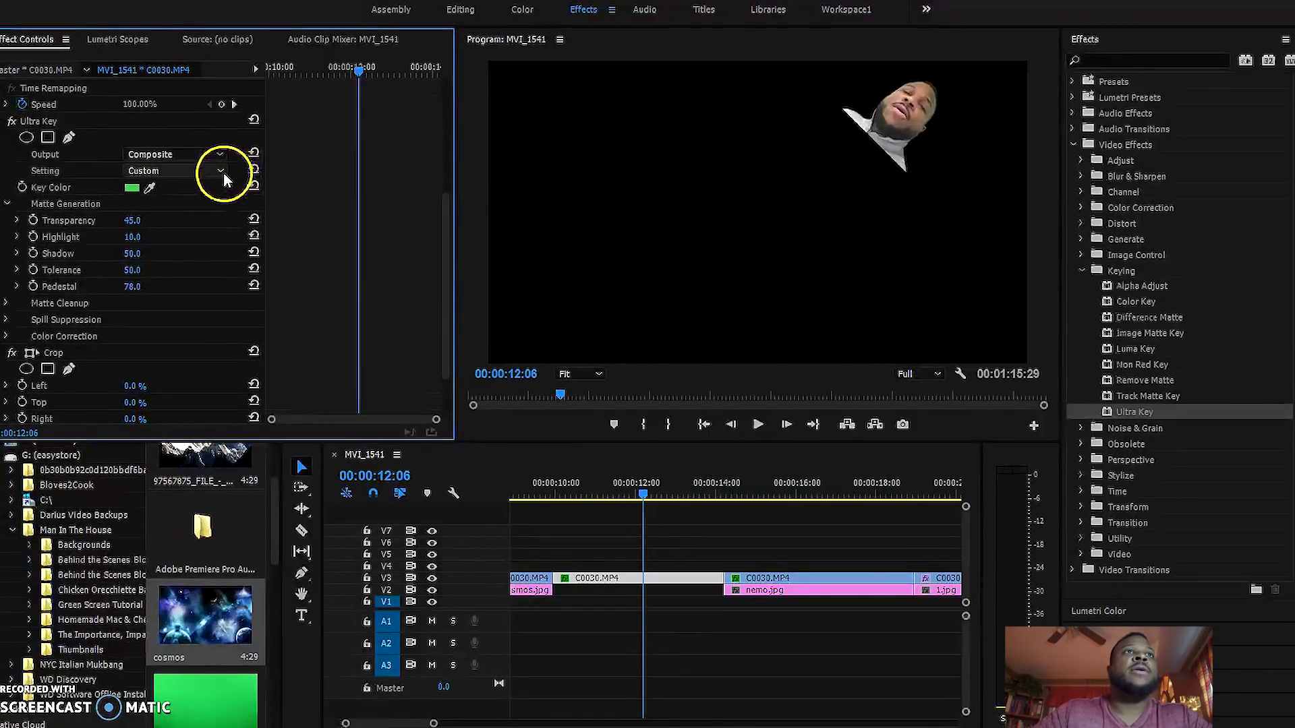
{"action": "right_click", "coordinate": [92, 186]}
{"action": "left_click", "coordinate": [111, 120]}
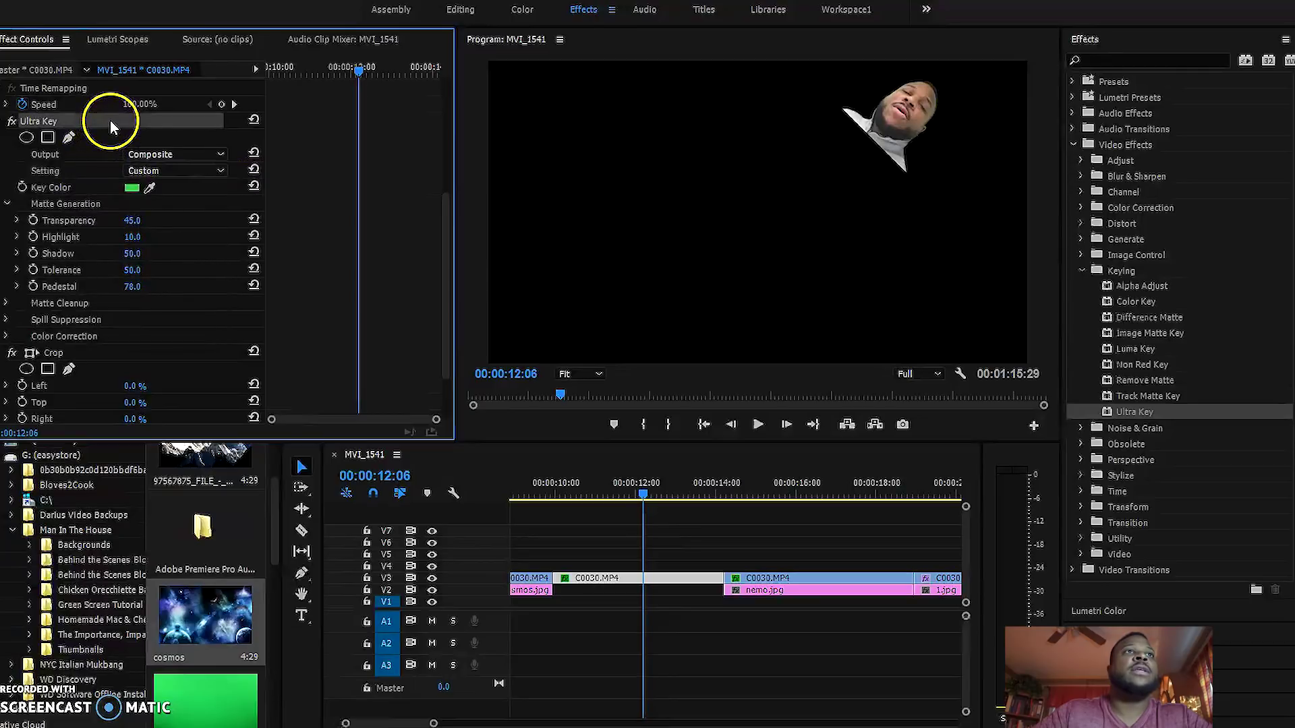
{"action": "left_click", "coordinate": [11, 123]}
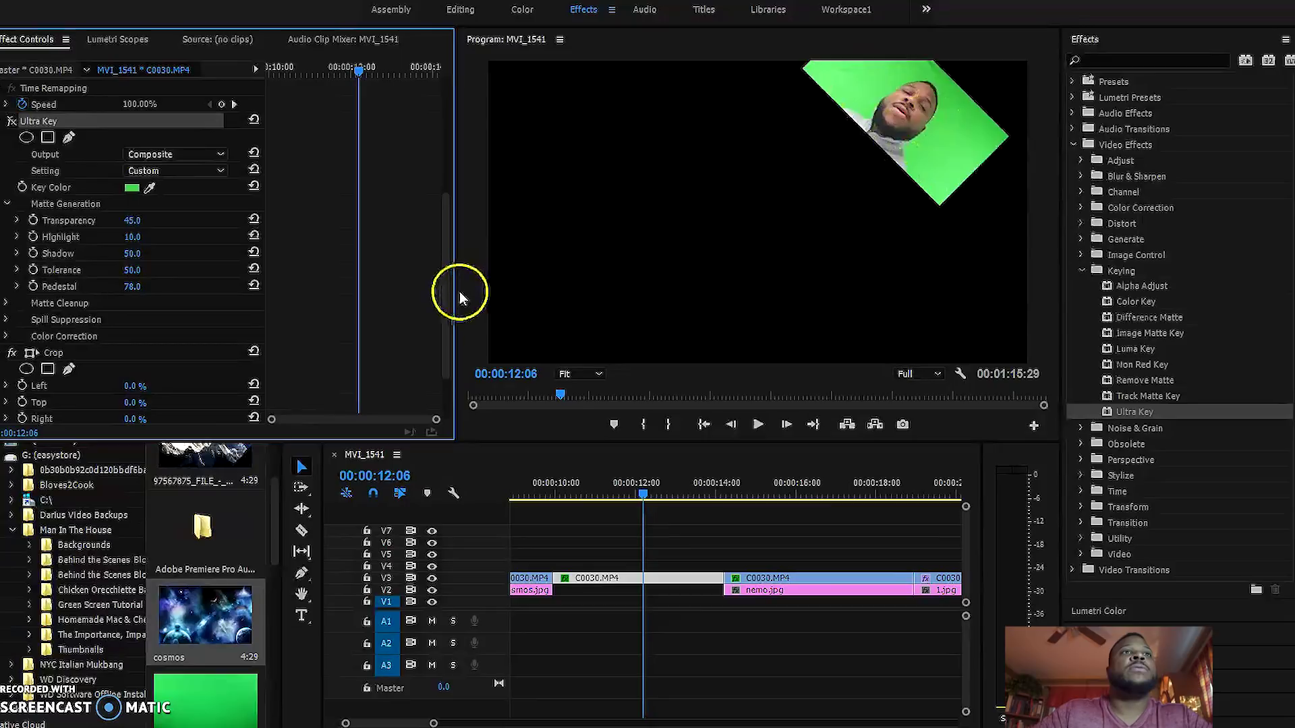
{"action": "left_click_drag", "start_coordinate": [446, 305], "coordinate": [443, 331]}
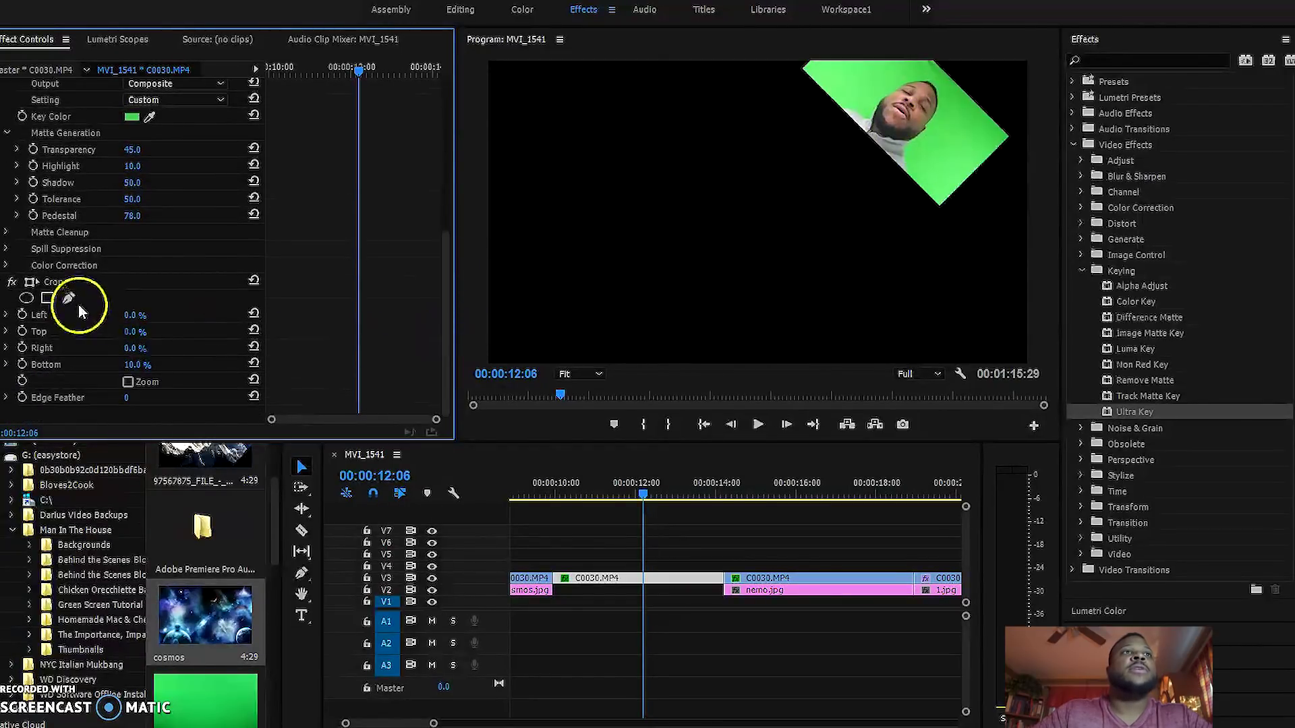
{"action": "left_click", "coordinate": [13, 283]}
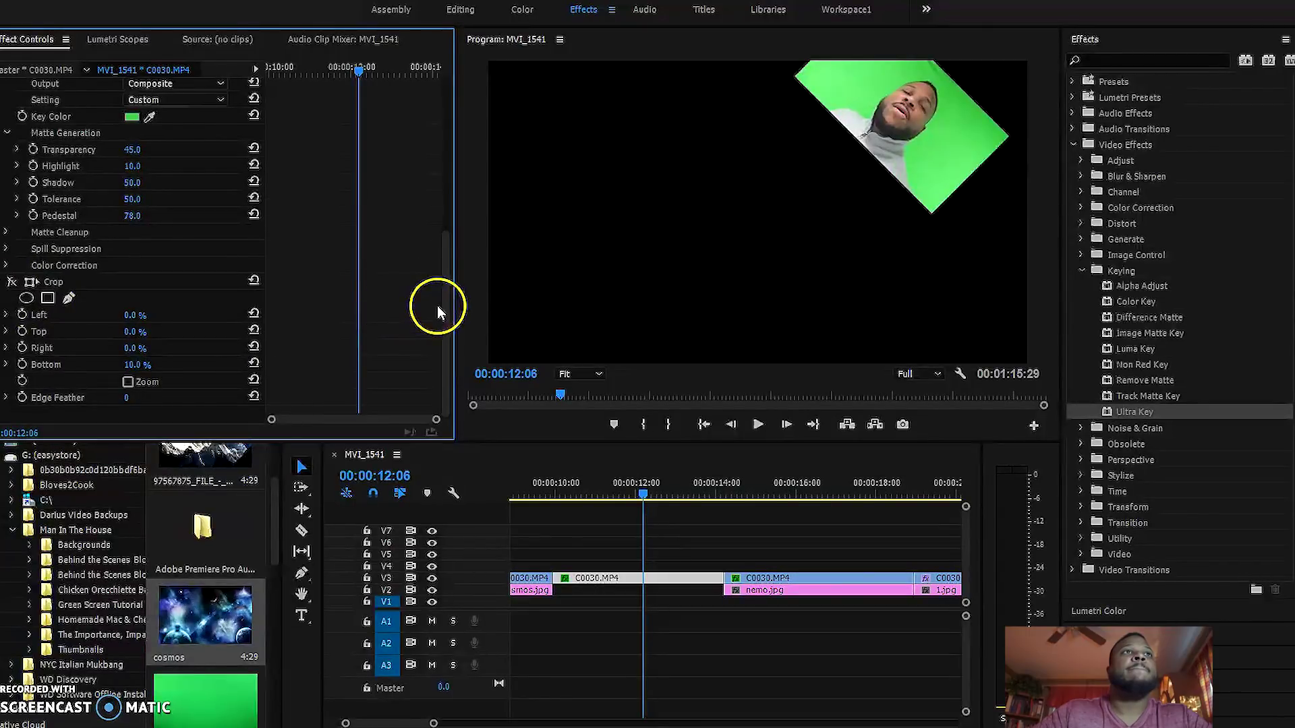
Set the C0030.MP4 clip's Scale to 100 and its Rotation to 0.
{"action": "left_click_drag", "start_coordinate": [445, 306], "coordinate": [450, 148]}
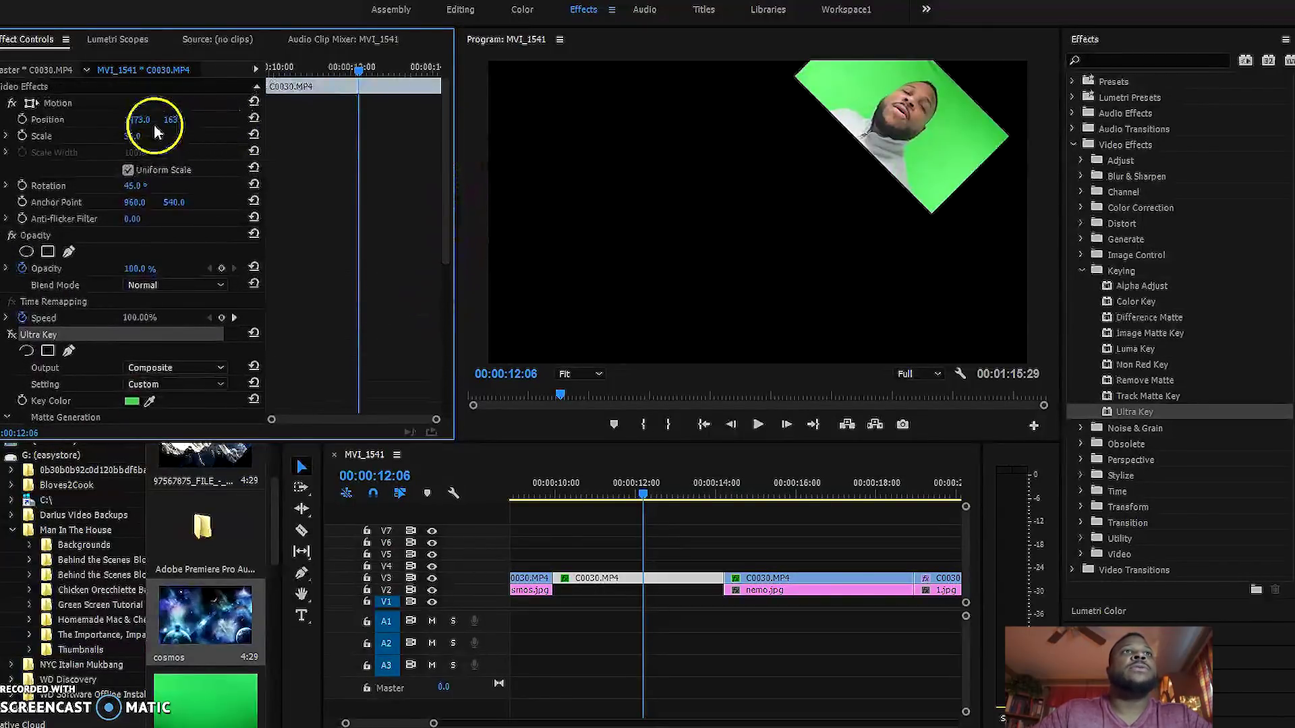
{"action": "left_click_drag", "start_coordinate": [127, 138], "coordinate": [174, 138]}
{"action": "left_click", "coordinate": [134, 136]}
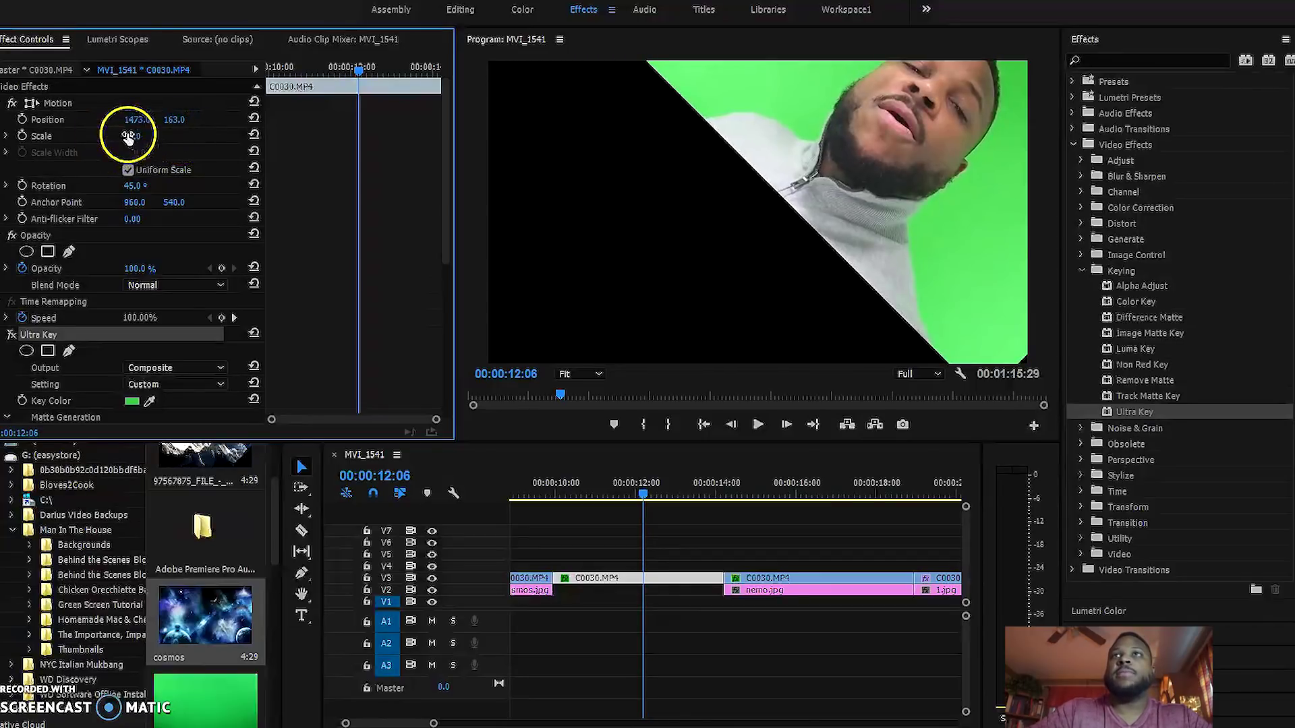
{"action": "type", "text": "100"}
{"action": "key", "text": "Return"}
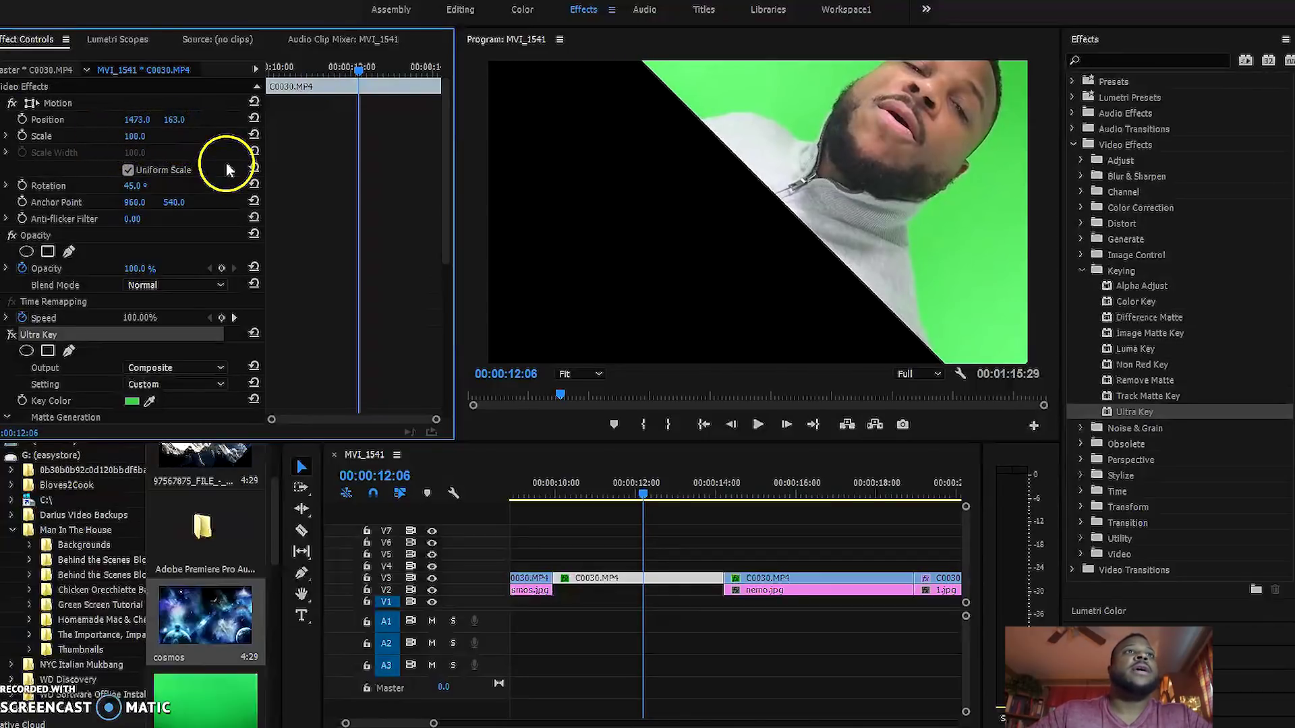
{"action": "left_click", "coordinate": [135, 187]}
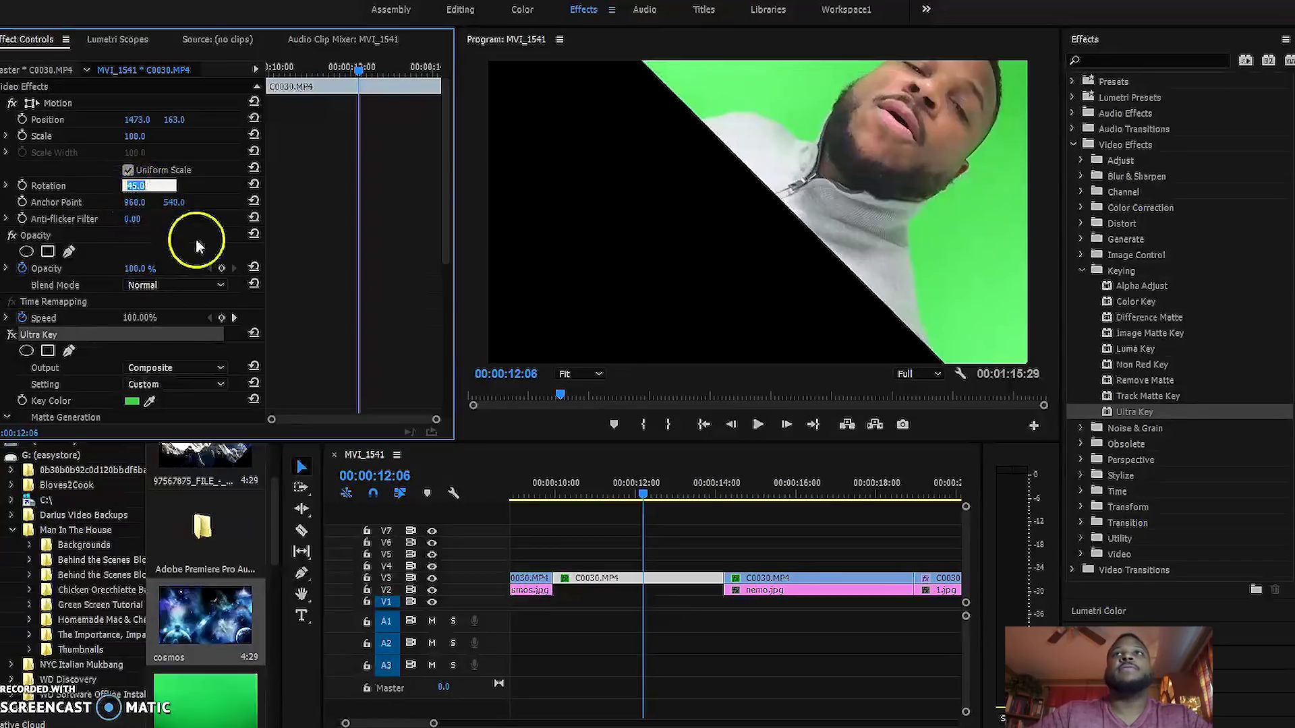
{"action": "type", "text": "0"}
{"action": "key", "text": "Return"}
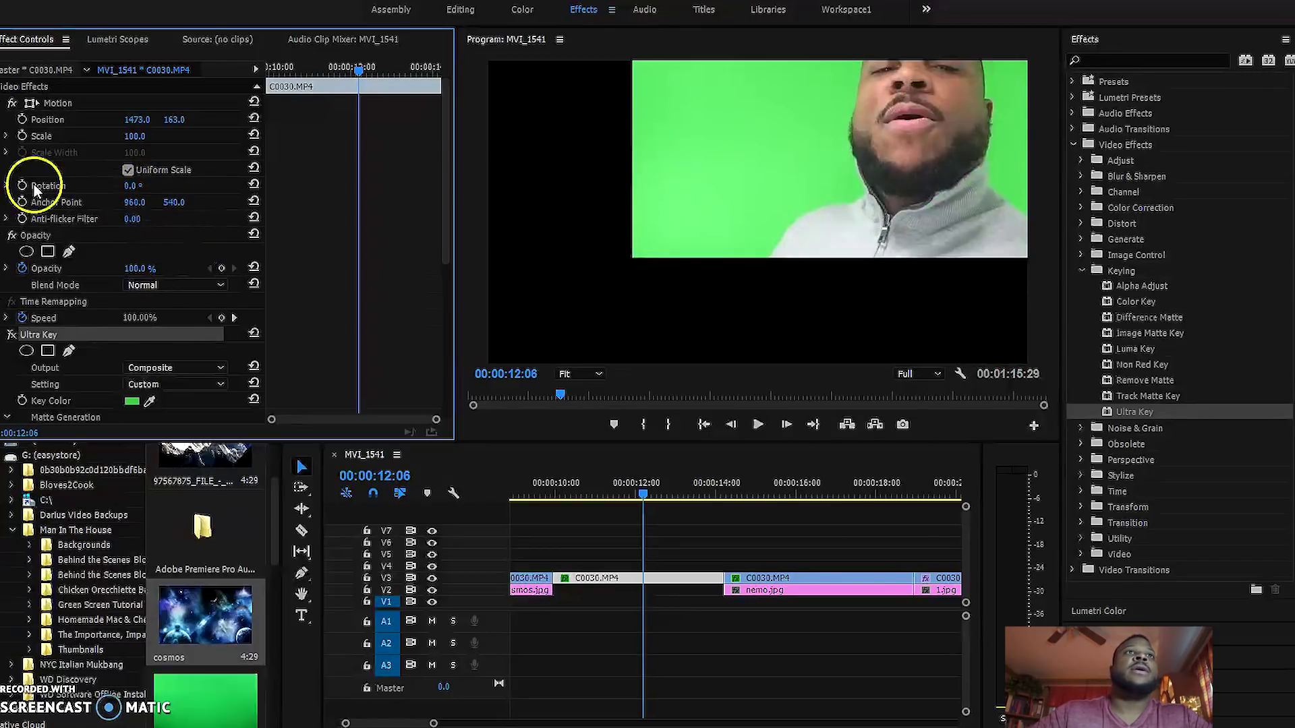
Set the C0030.MP4 clip's Position to 960, 540 and save the project.
{"action": "left_click", "coordinate": [139, 120]}
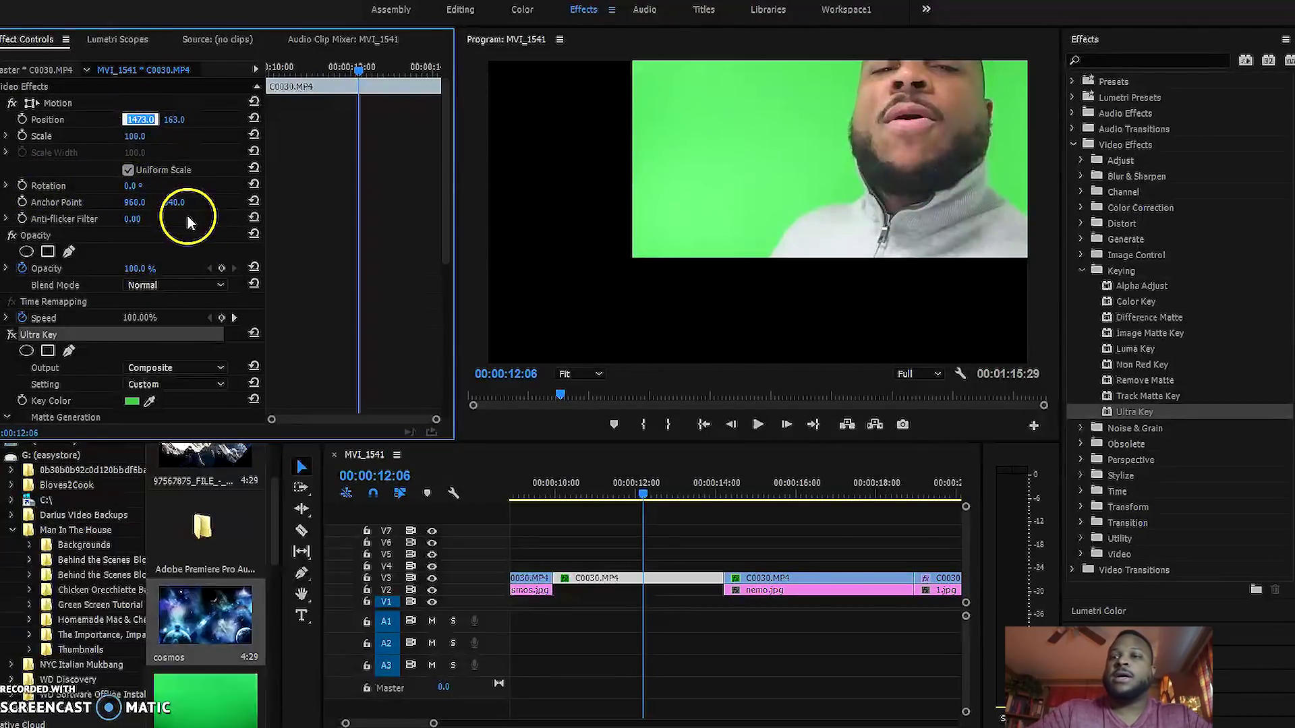
{"action": "type", "text": "96"}
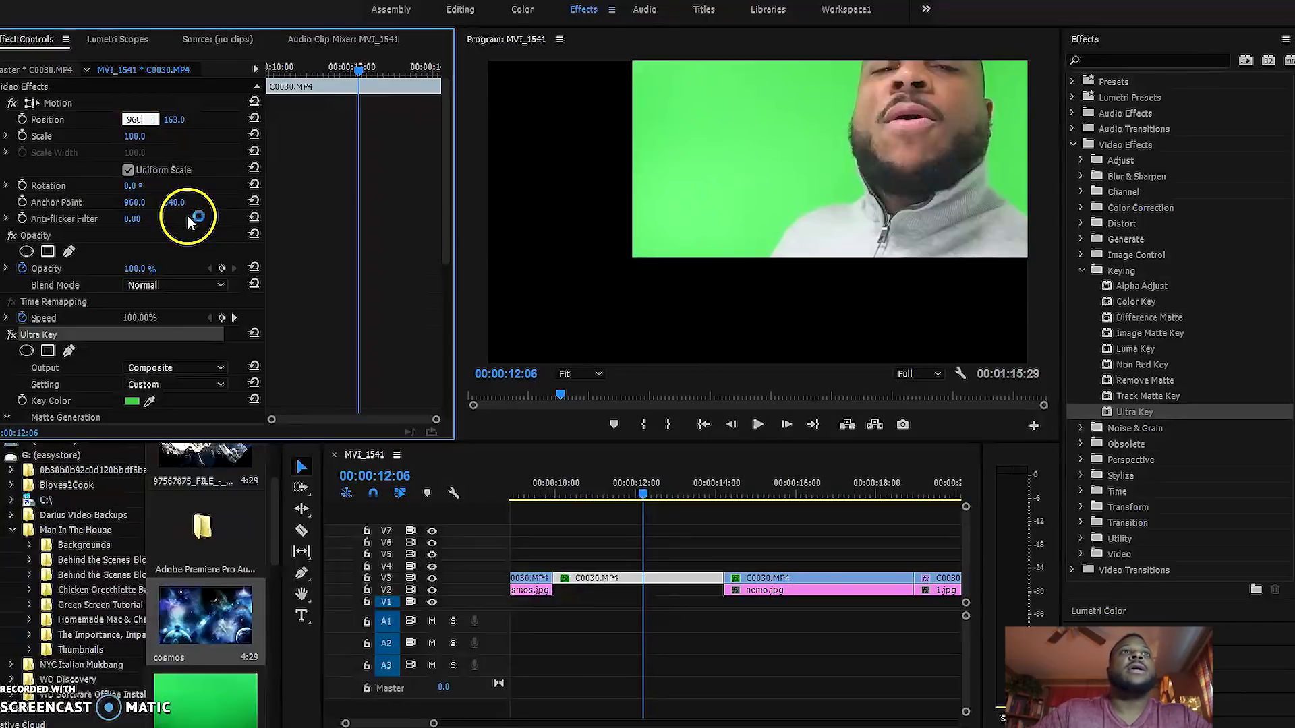
{"action": "type", "text": "0"}
{"action": "key", "text": "Return"}
{"action": "left_click", "coordinate": [178, 120]}
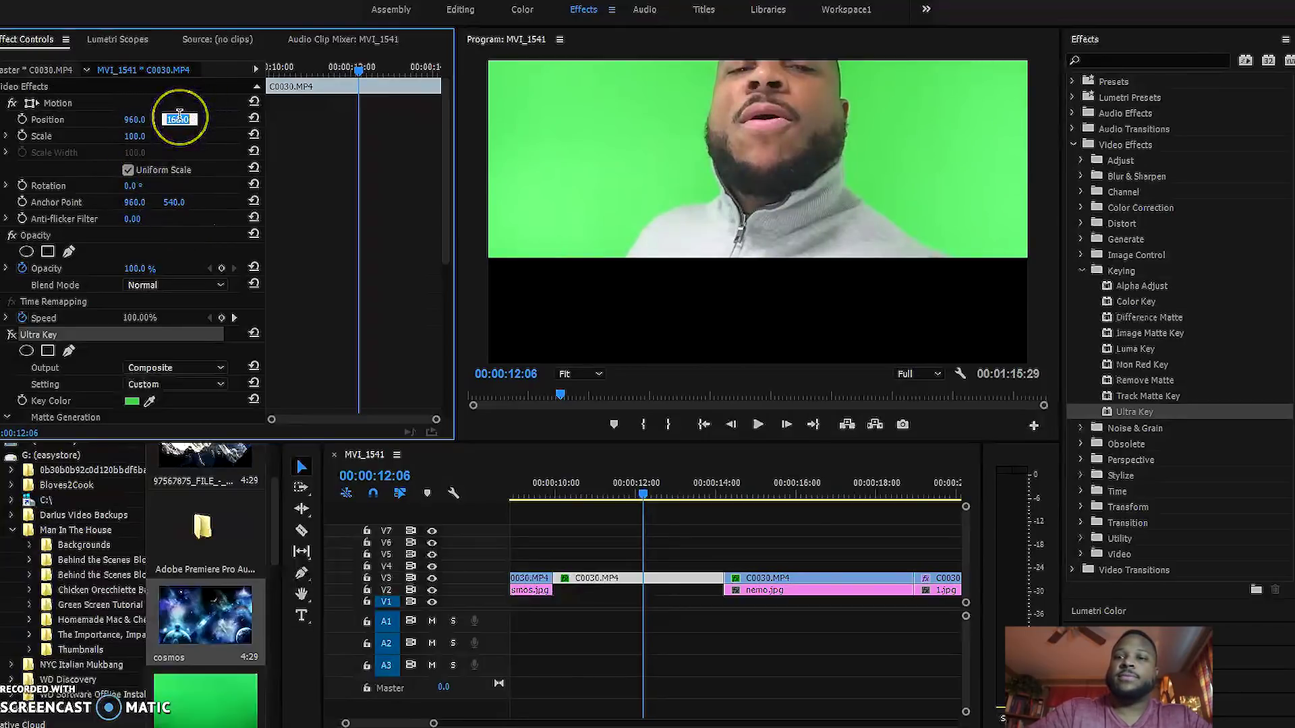
{"action": "key", "text": "Return"}
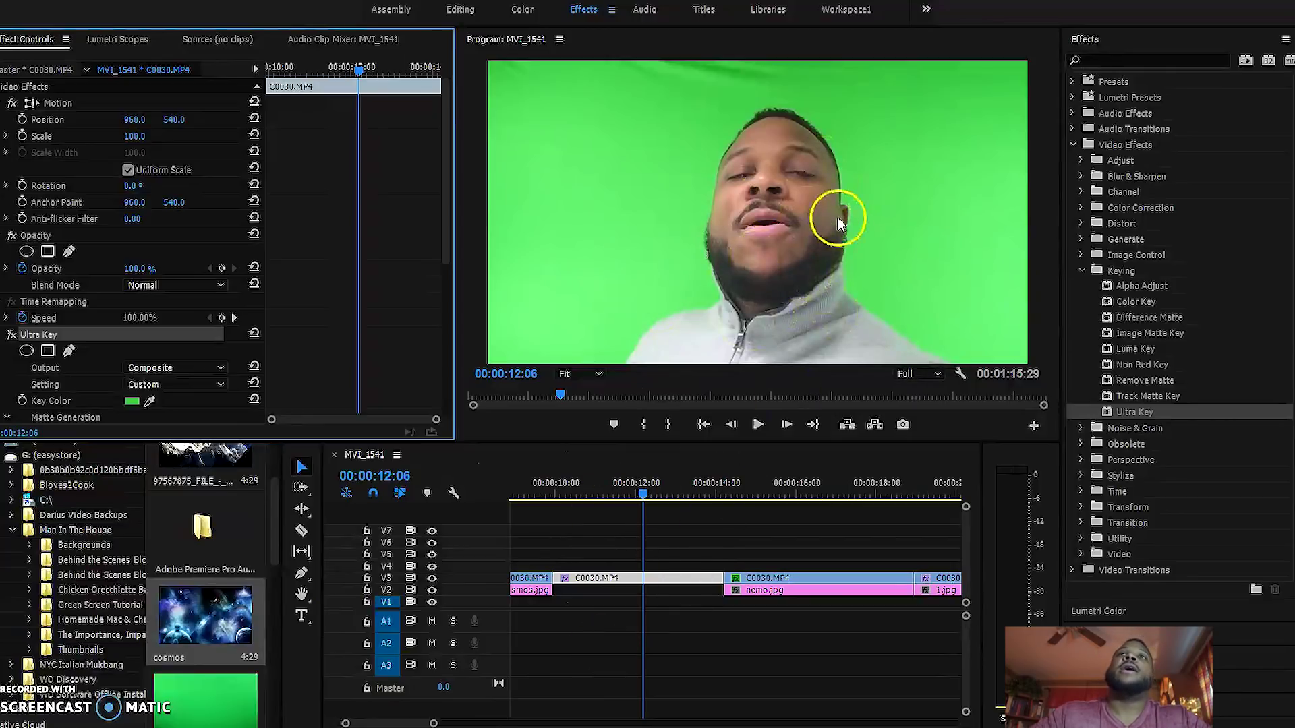
{"action": "key", "text": "ctrl+s"}
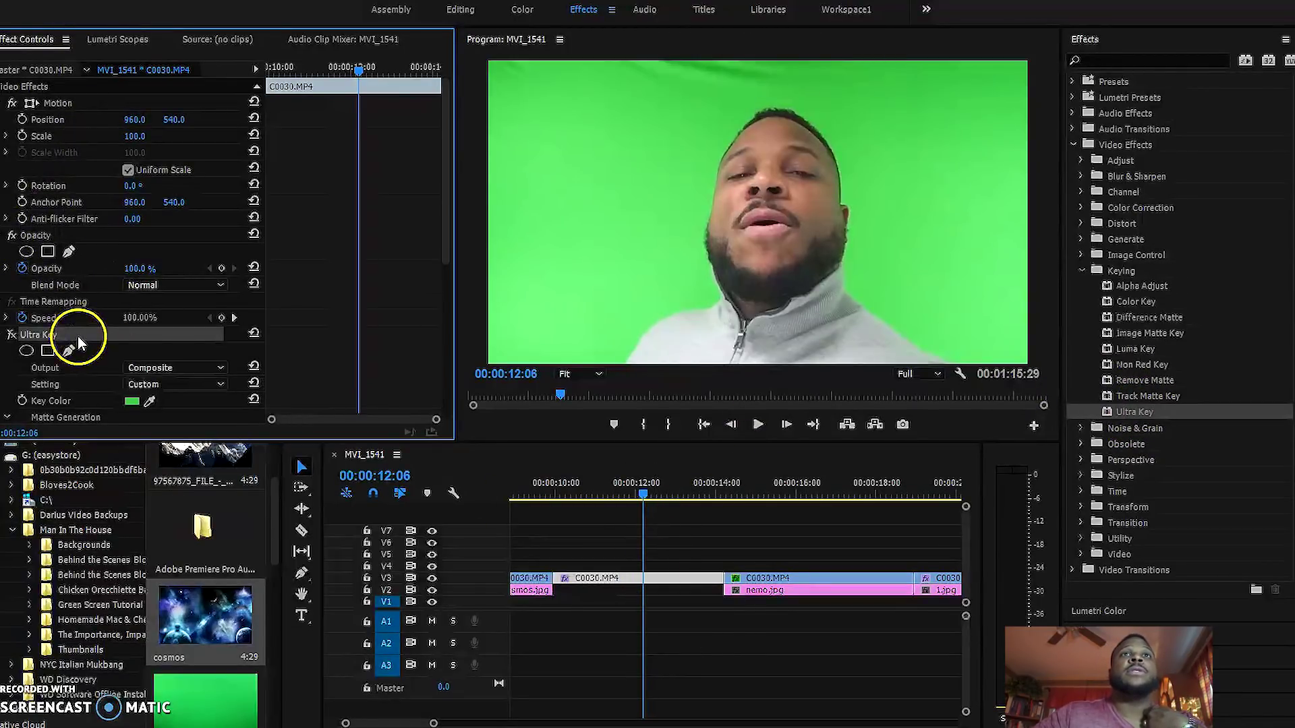
Turn the Ultra Key effect back on for the C0030.MP4 clip at 00:00:12:06.
{"action": "scroll", "coordinate": [448, 295], "scroll_direction": "down", "scroll_amount": 4}
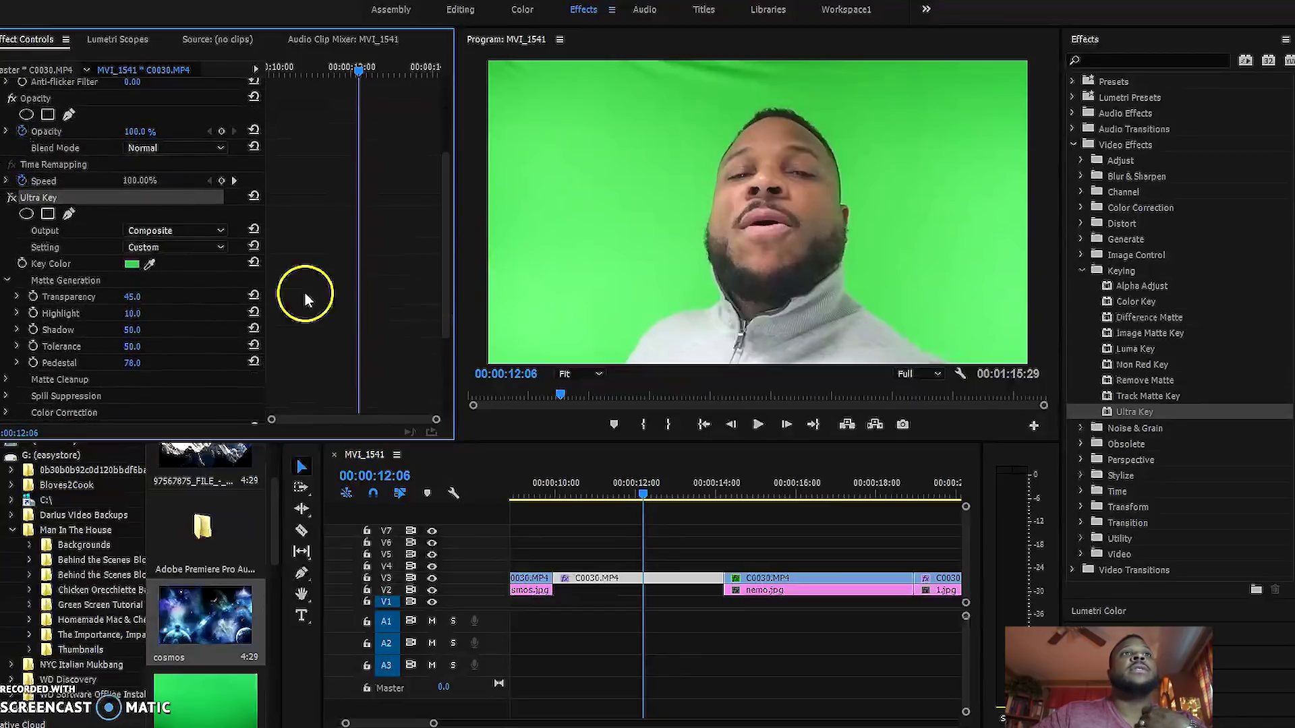
{"action": "left_click", "coordinate": [11, 198]}
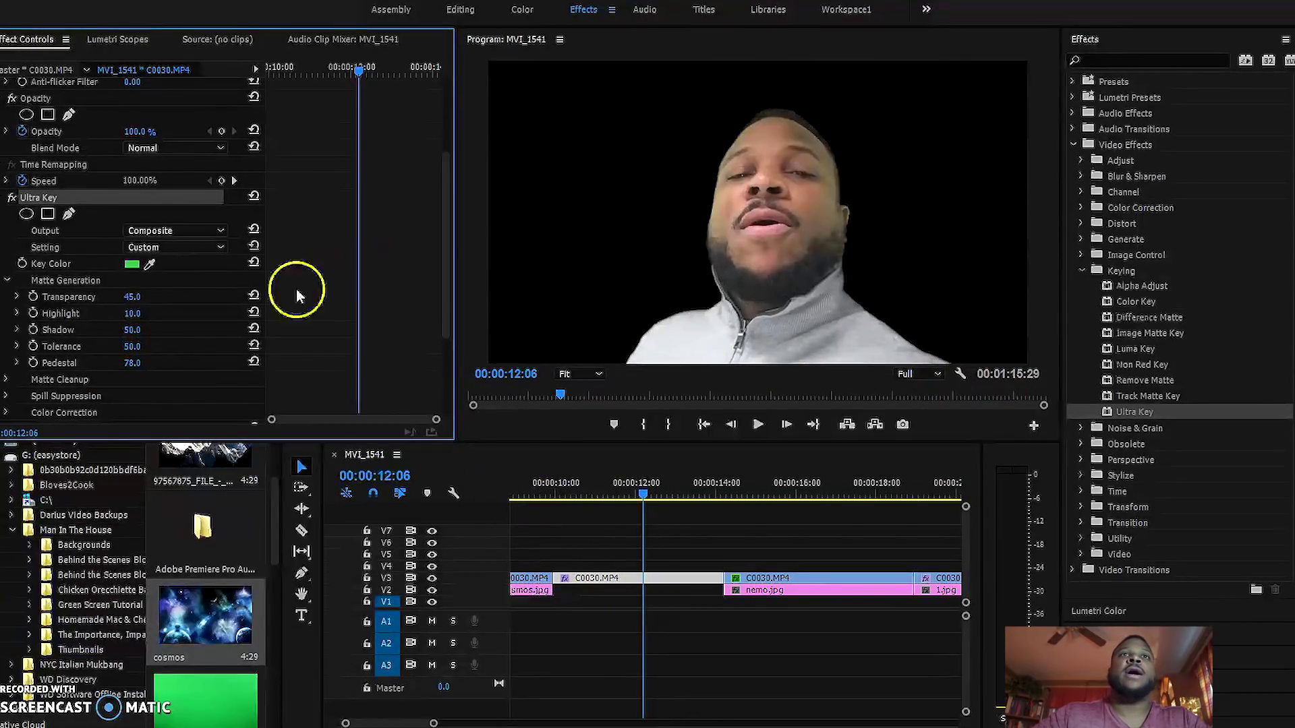
{"action": "left_click_drag", "start_coordinate": [447, 300], "coordinate": [441, 339]}
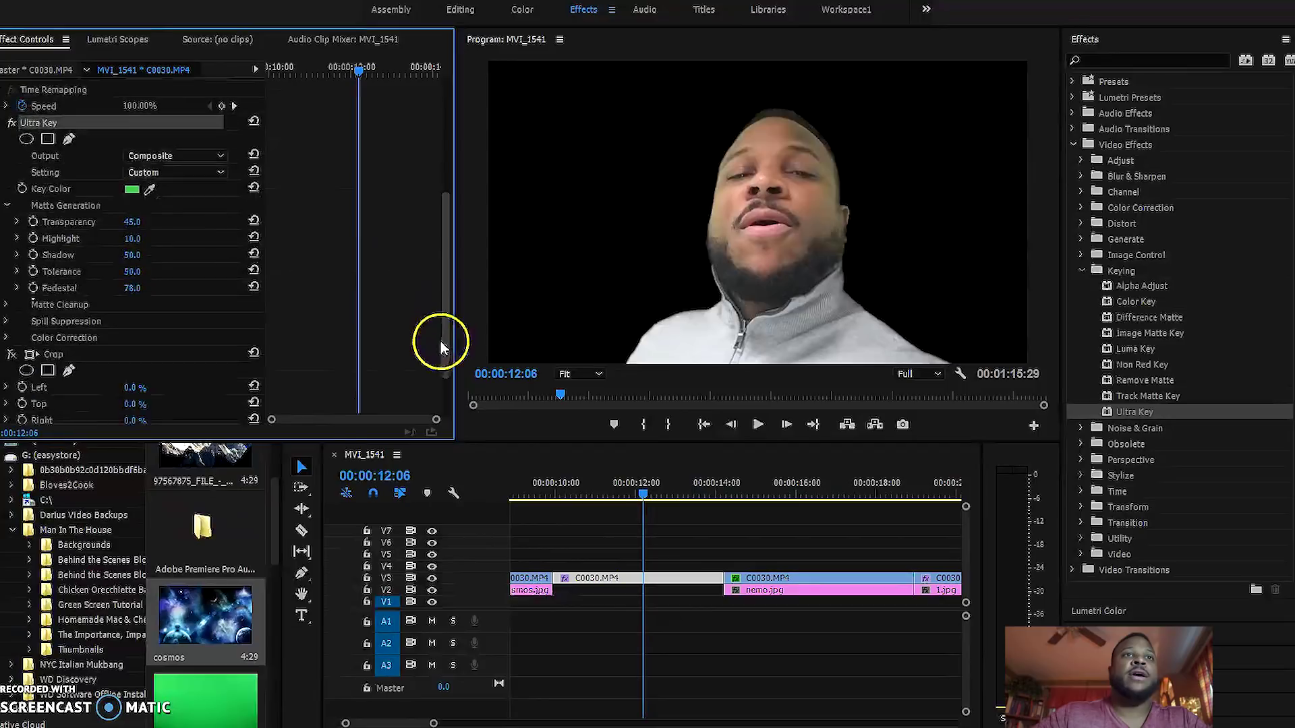
Place the mountain image on V2 beneath the C0030.MP4 clip at 00:00:12:06, cutting off the part that extends past the clip's end.
{"action": "scroll", "coordinate": [270, 503], "scroll_direction": "up", "scroll_amount": 3}
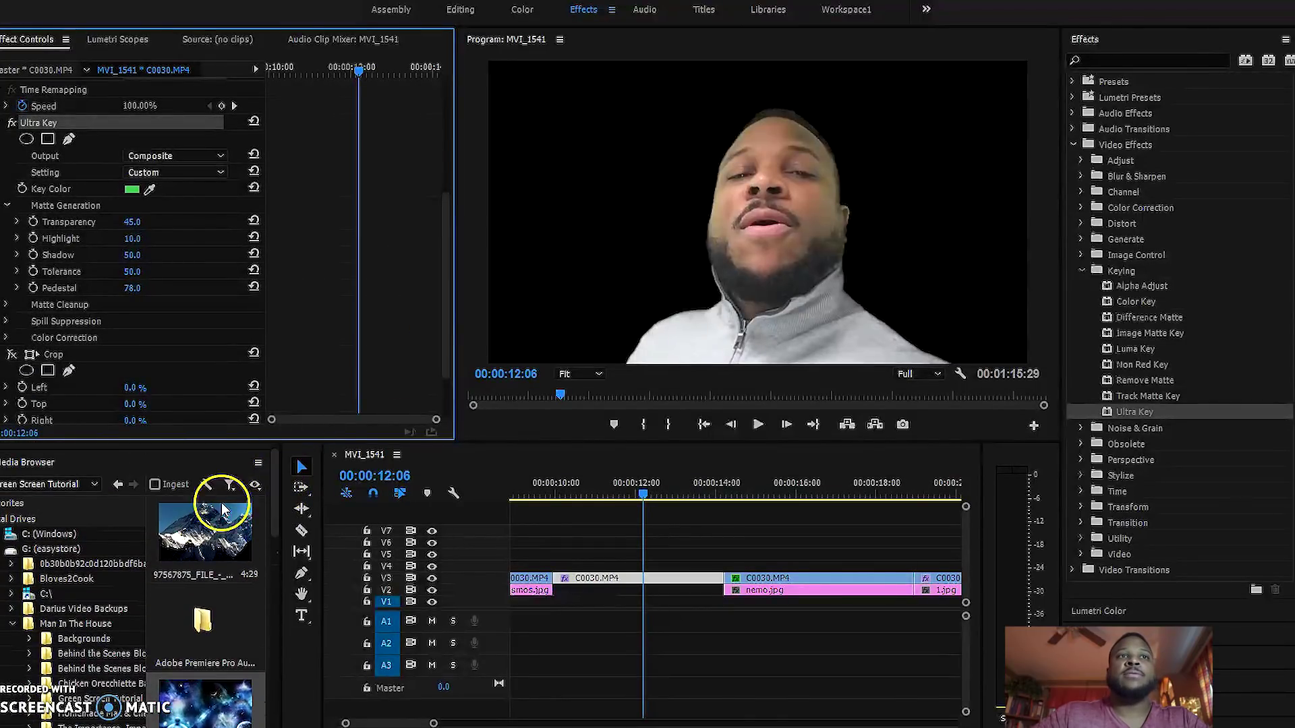
{"action": "left_click_drag", "start_coordinate": [205, 537], "coordinate": [593, 606]}
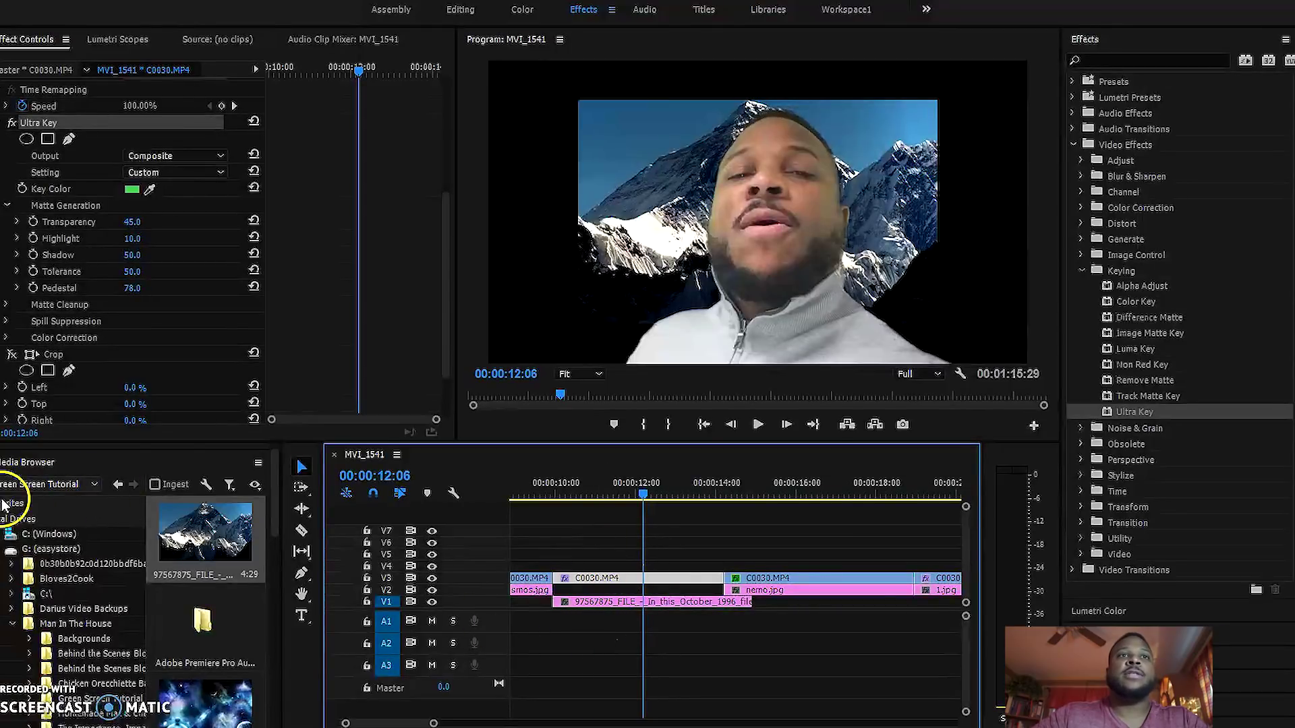
{"action": "left_click", "coordinate": [302, 530]}
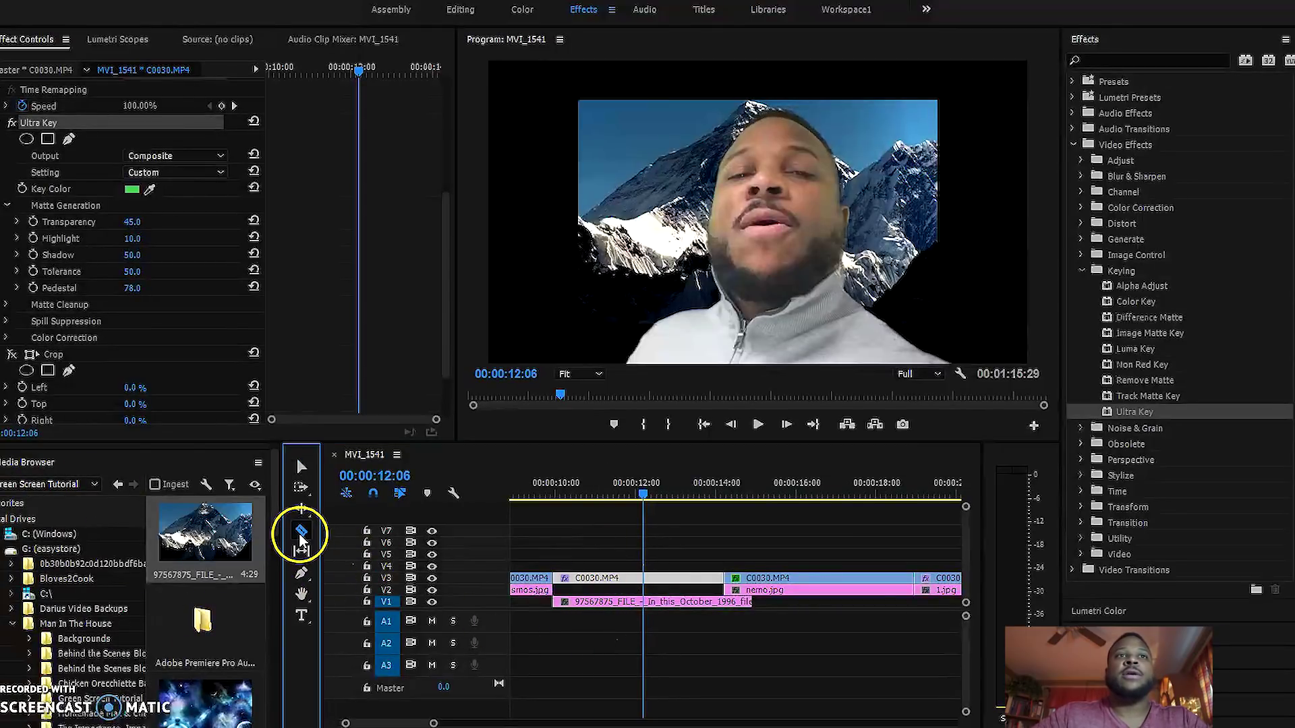
{"action": "left_click", "coordinate": [725, 603]}
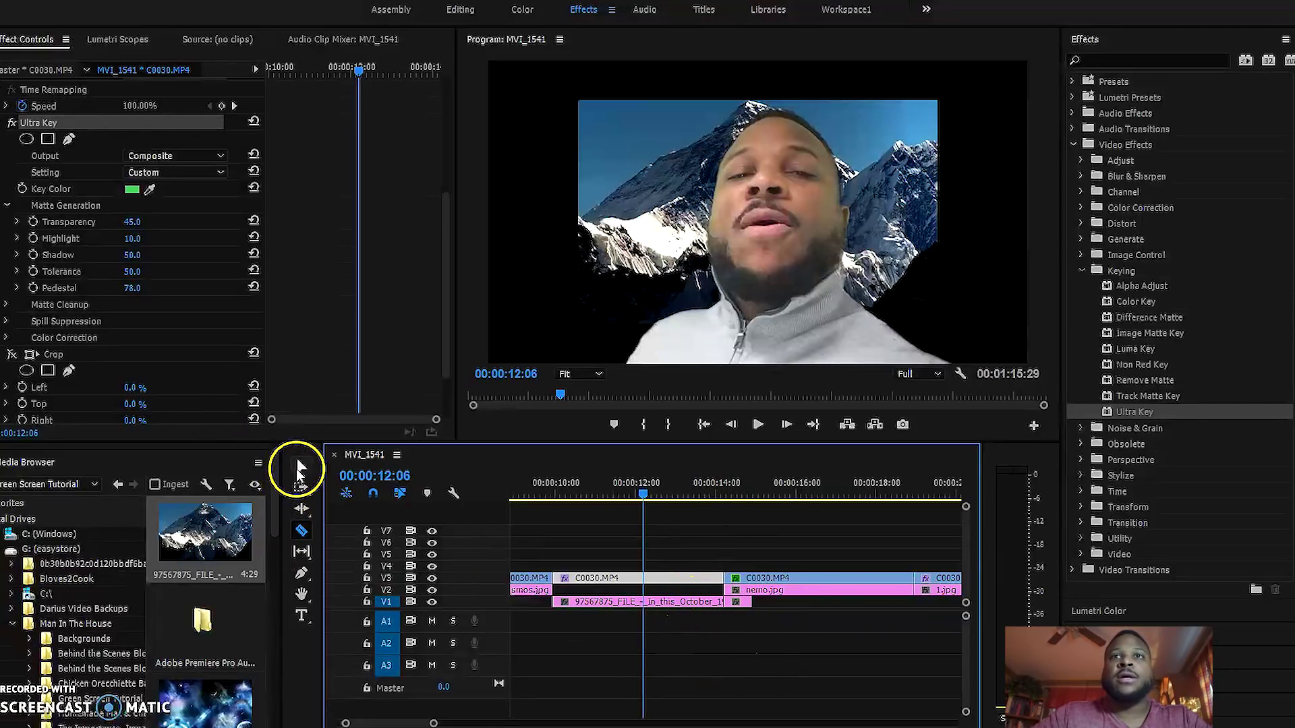
{"action": "left_click", "coordinate": [300, 467]}
{"action": "right_click", "coordinate": [735, 602]}
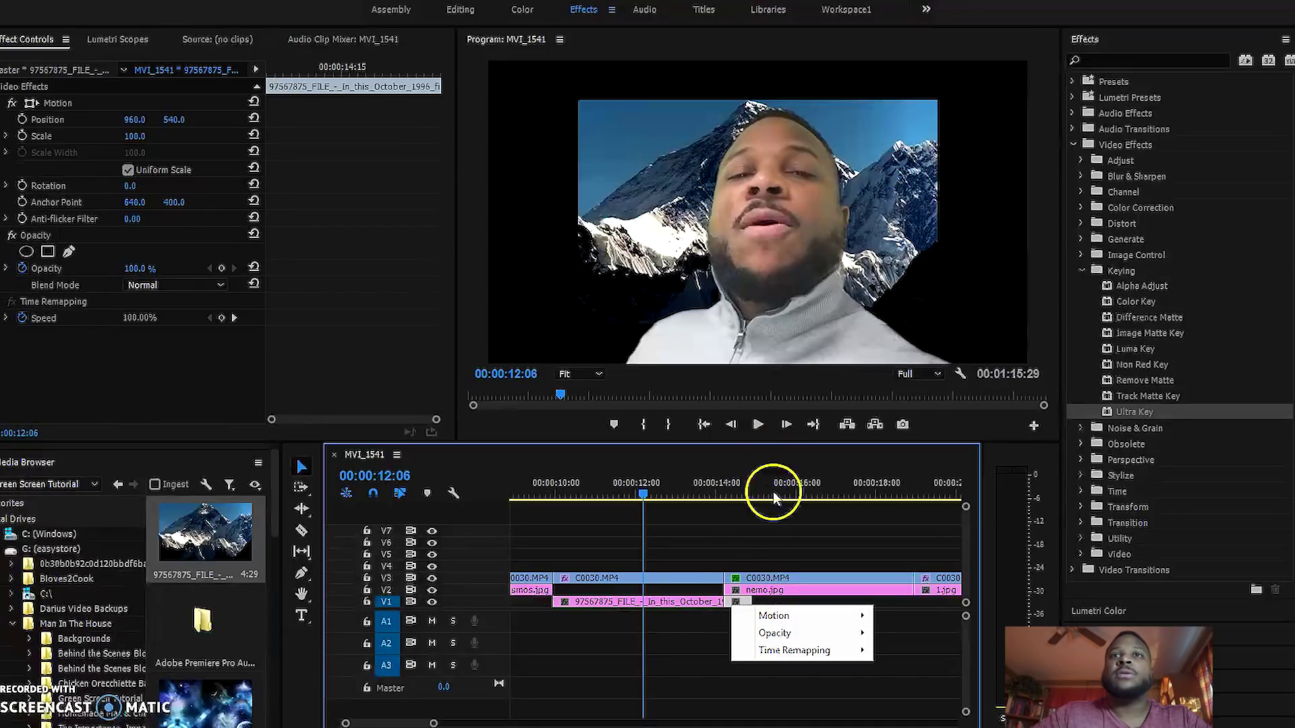
{"action": "left_click", "coordinate": [747, 598]}
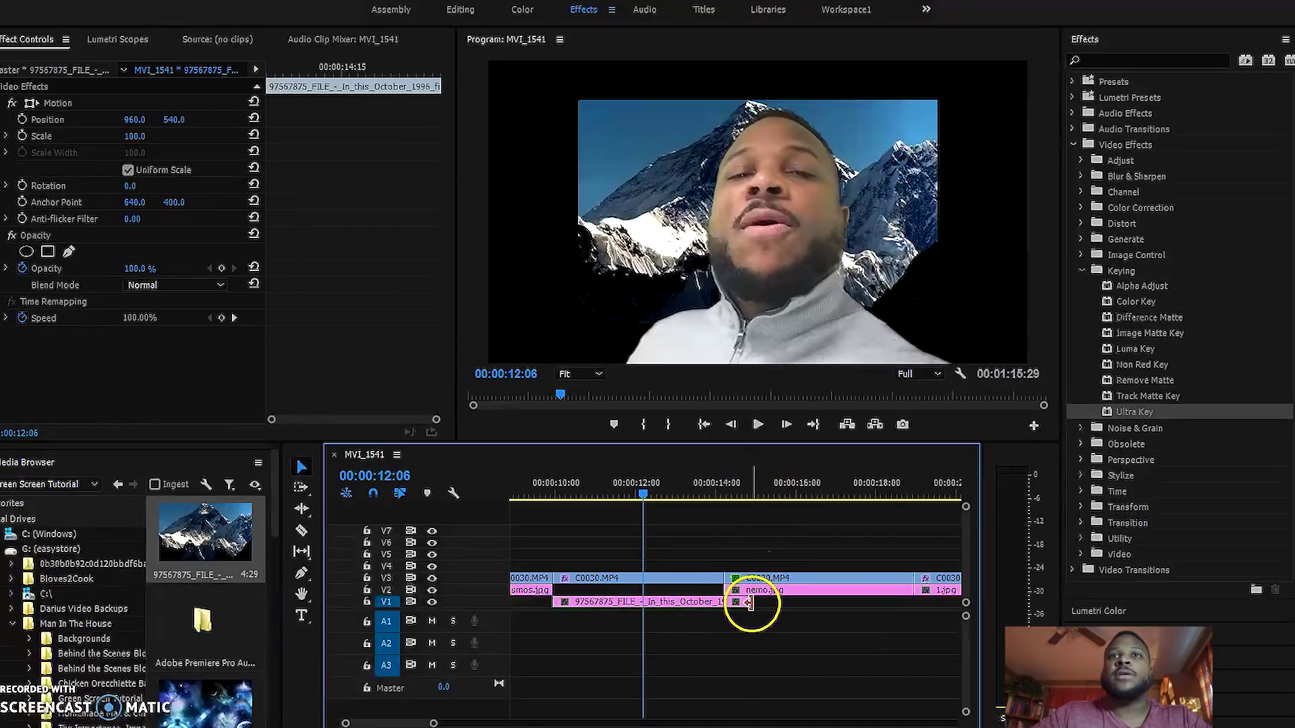
{"action": "right_click", "coordinate": [769, 602]}
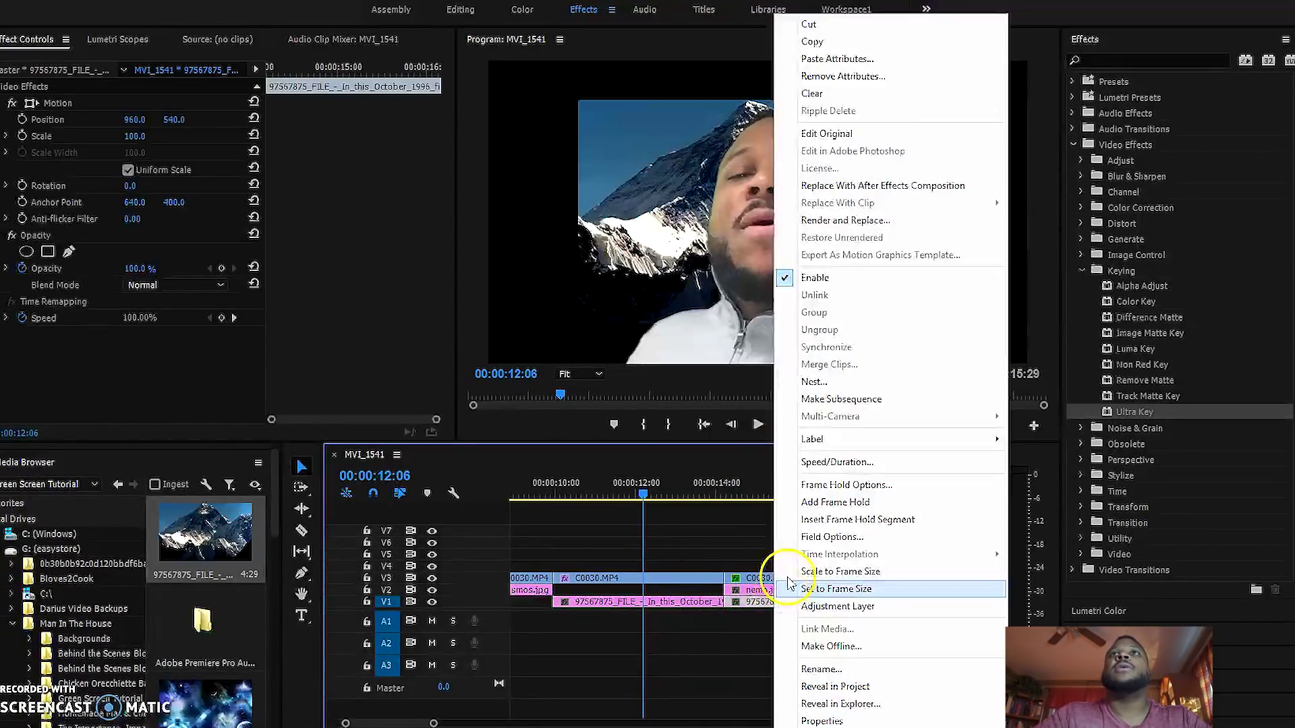
{"action": "left_click", "coordinate": [829, 25]}
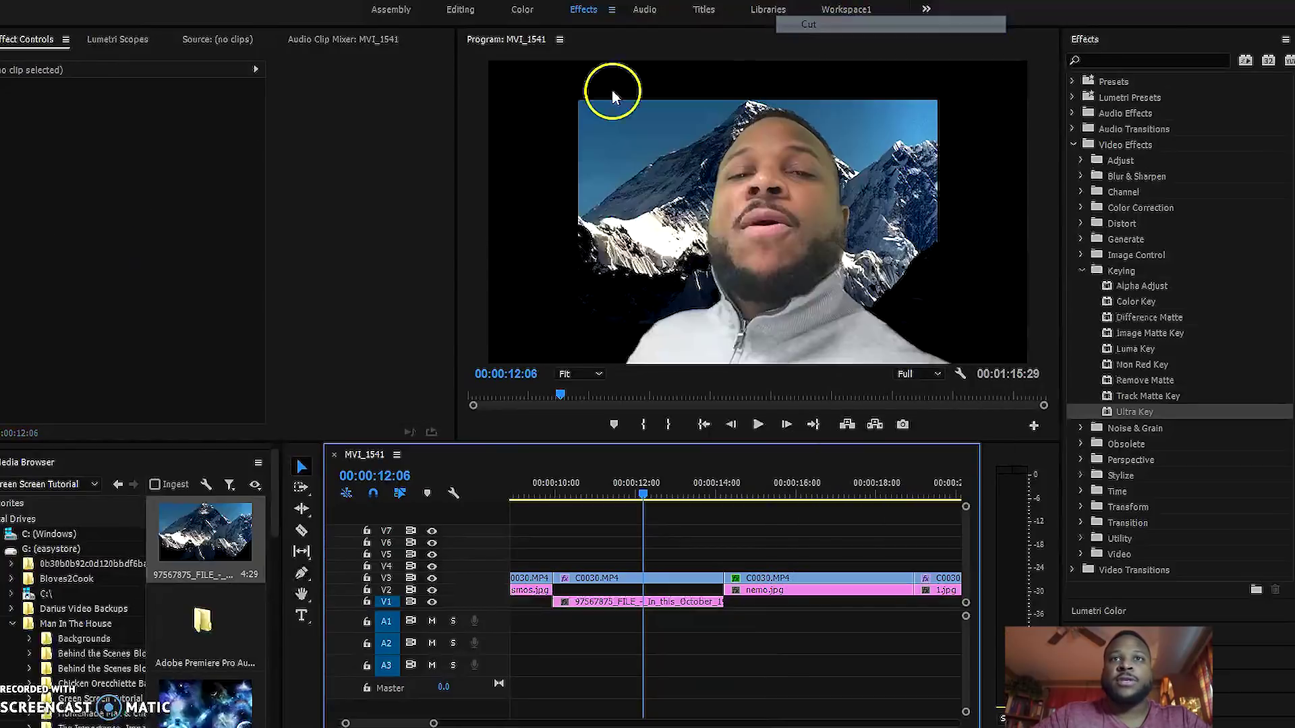
{"action": "left_click_drag", "start_coordinate": [620, 600], "coordinate": [622, 591]}
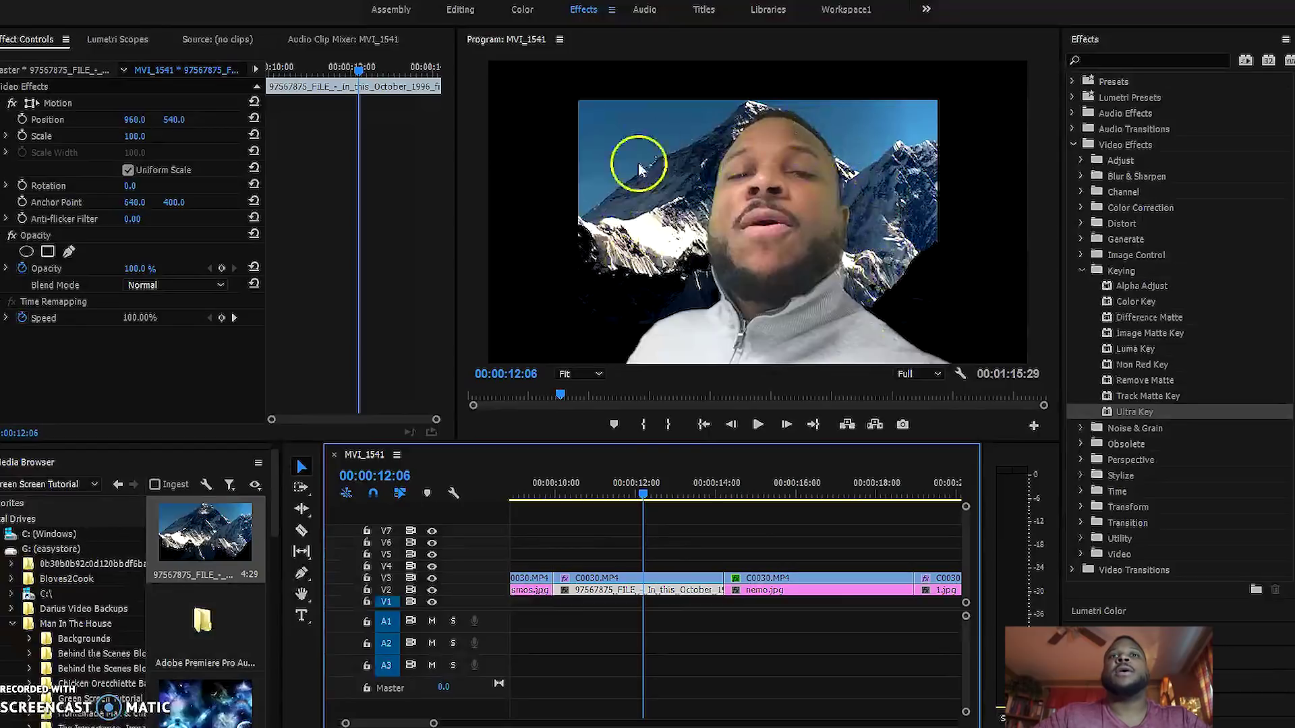
Scale the mountain image on V2 to the frame size and set its Scale to 113.
{"action": "right_click", "coordinate": [632, 594]}
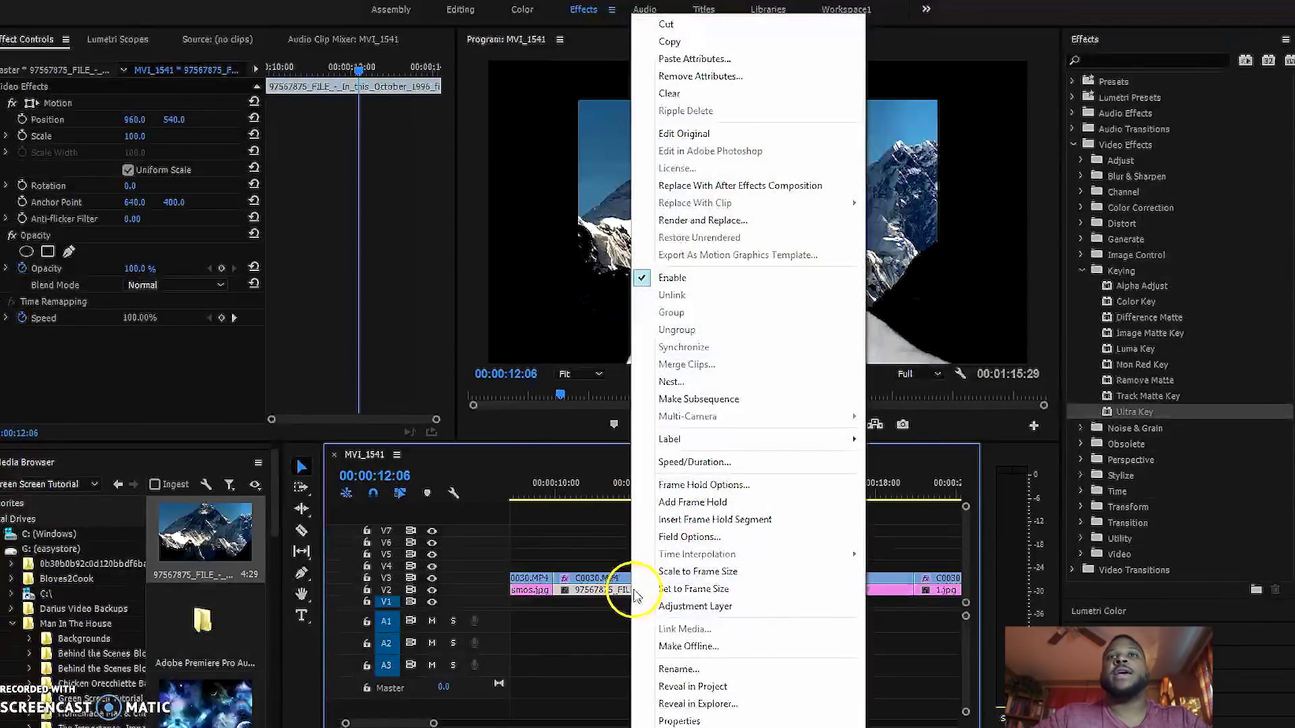
{"action": "left_click", "coordinate": [703, 575]}
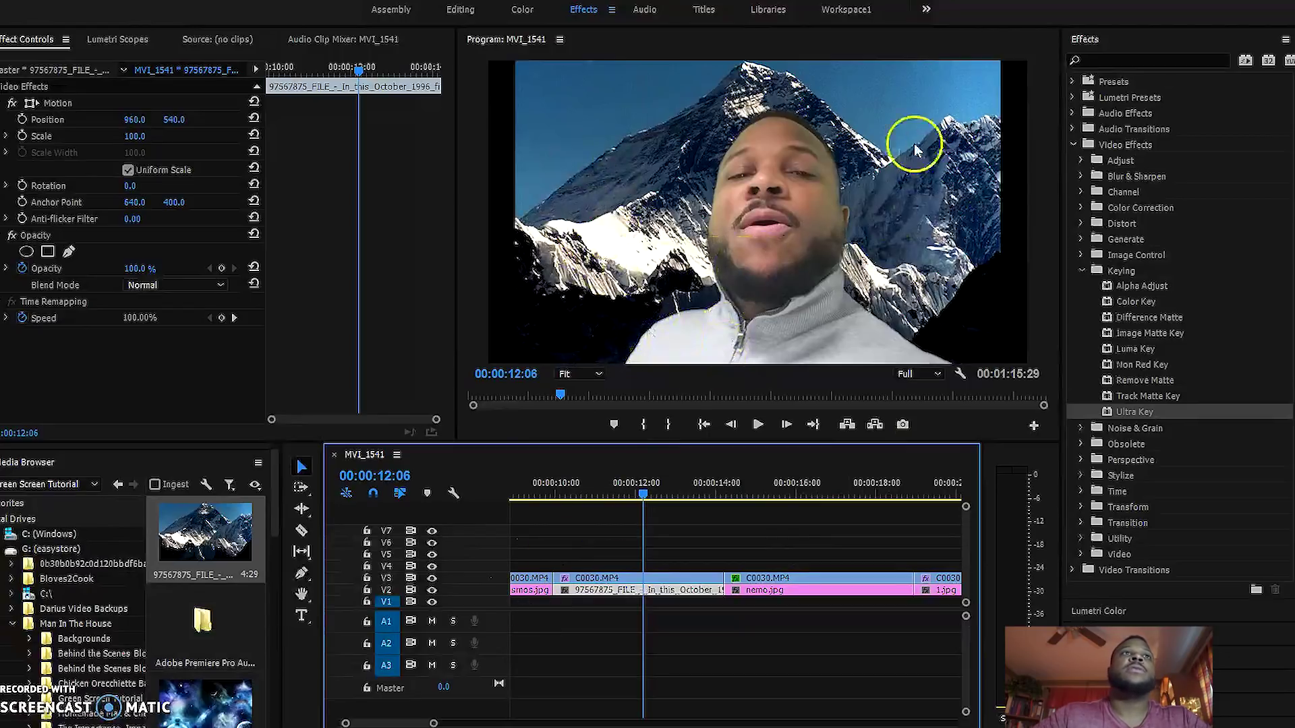
{"action": "left_click", "coordinate": [133, 139]}
{"action": "mouse_move", "coordinate": [164, 139]}
{"action": "left_mouse_down"}
{"action": "mouse_move", "coordinate": [177, 135]}
{"action": "mouse_move", "coordinate": [144, 136]}
{"action": "left_mouse_up"}
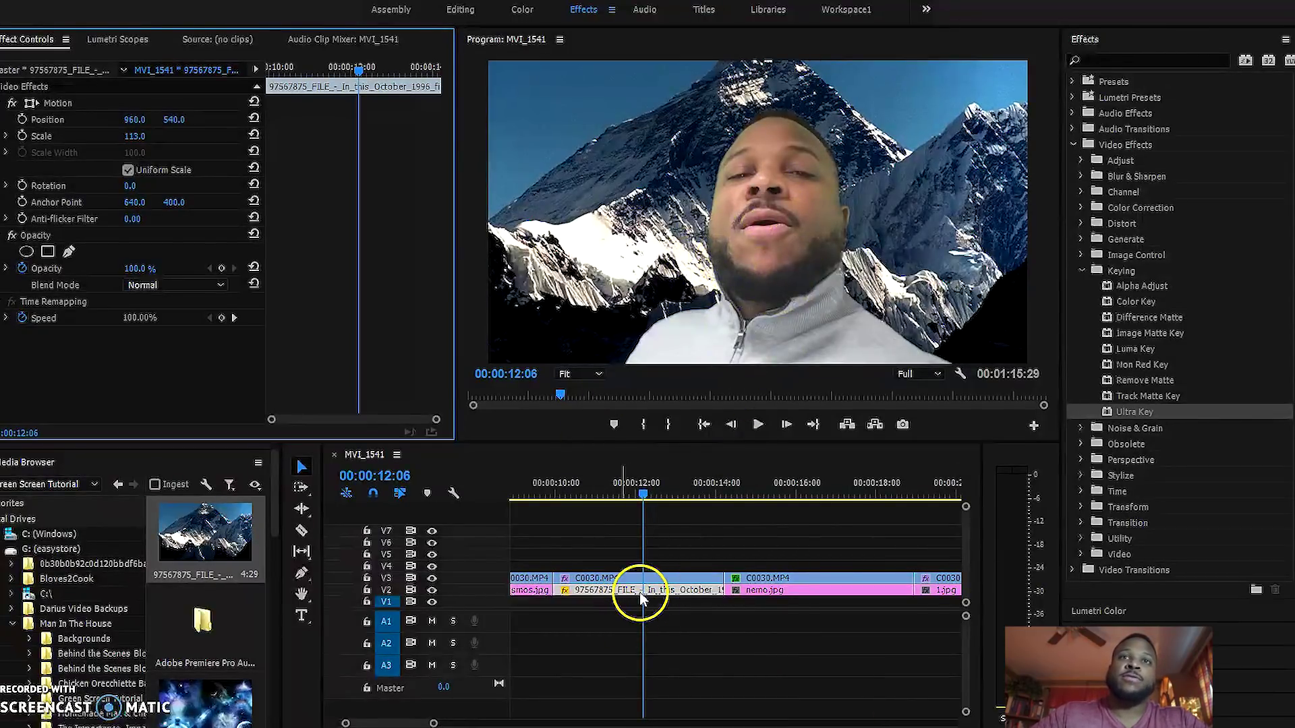
Set the Scale of the C0030.MP4 clip above the mountain image to 36.
{"action": "left_click", "coordinate": [599, 578]}
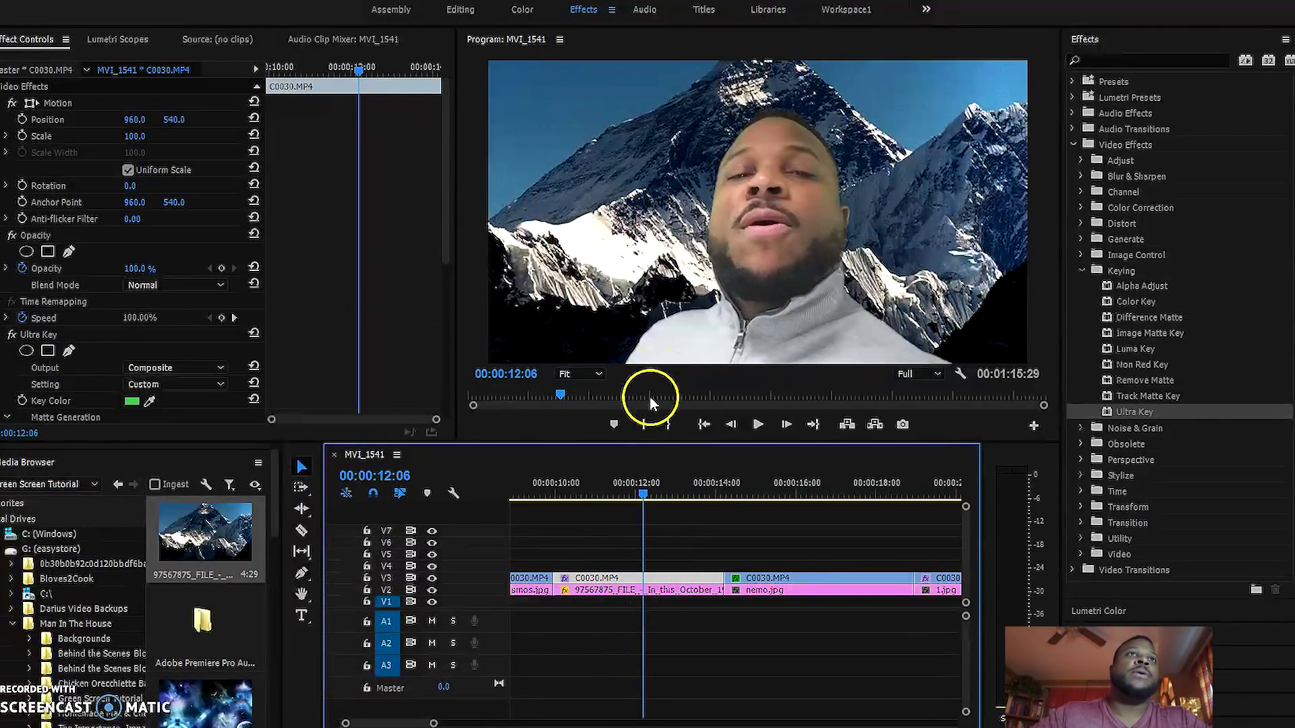
{"action": "left_click", "coordinate": [144, 137]}
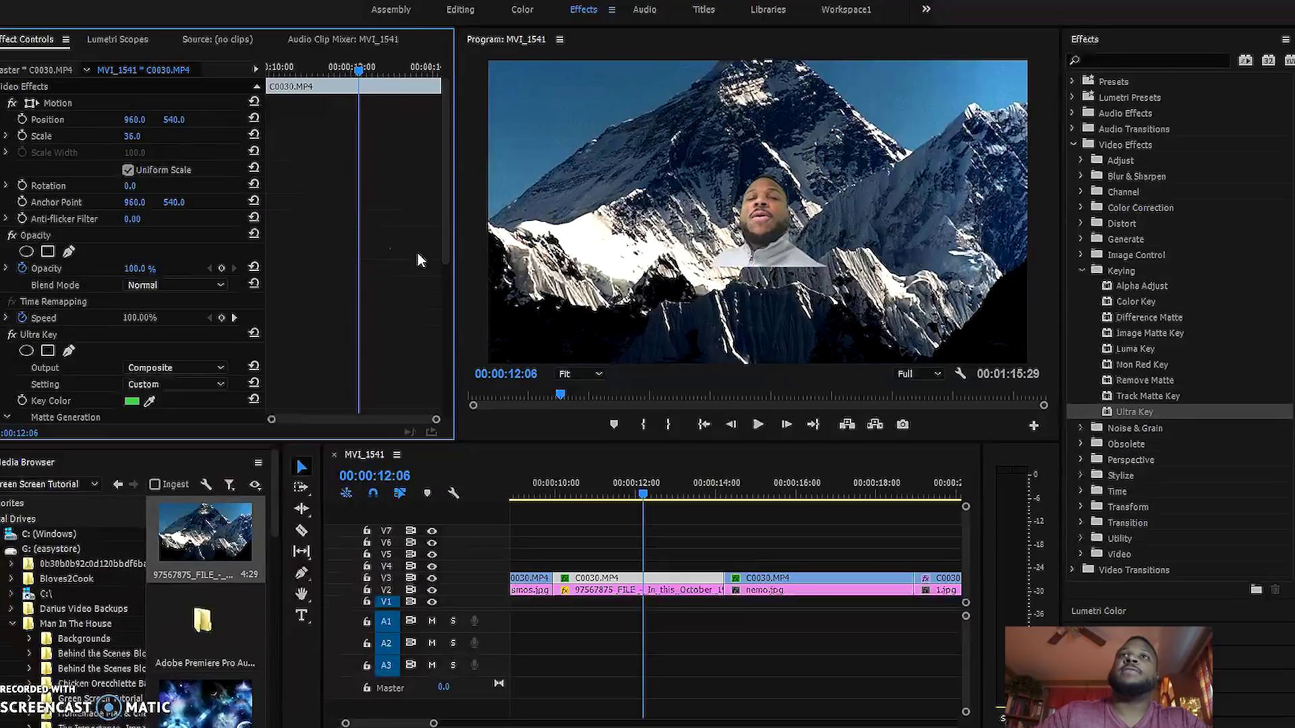
{"action": "left_click", "coordinate": [770, 226]}
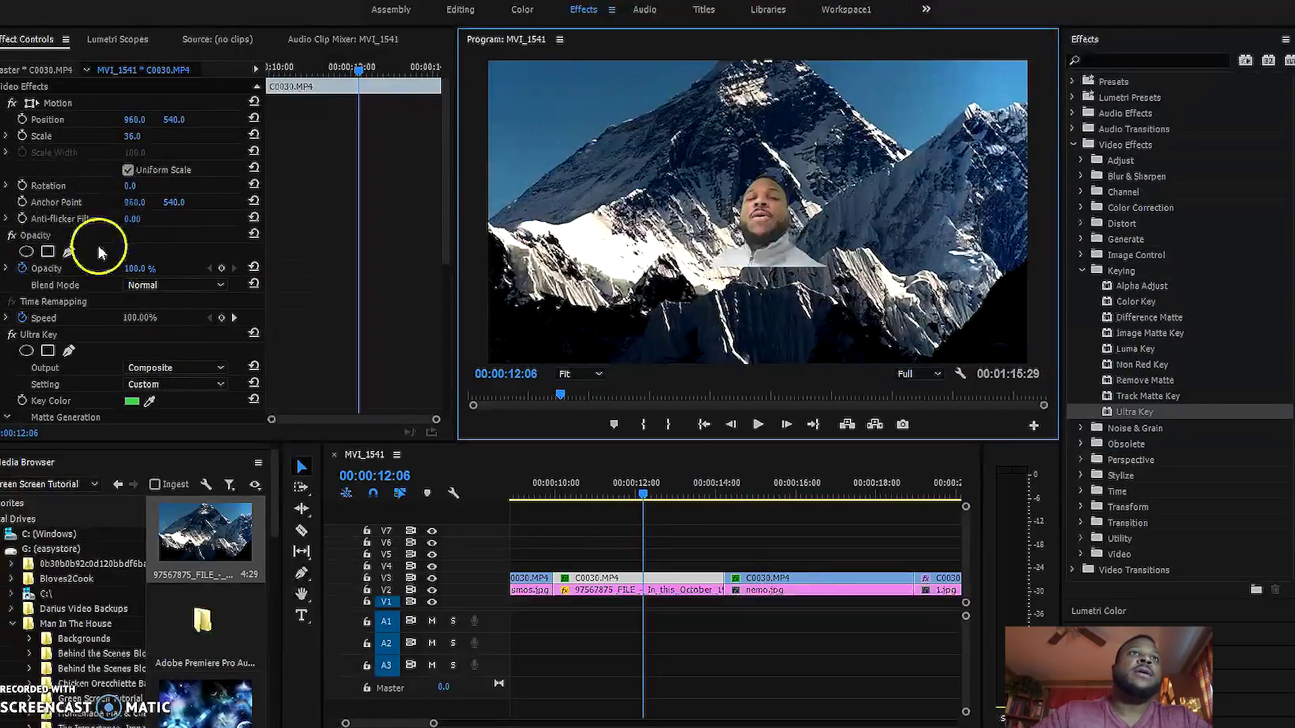
{"action": "left_click", "coordinate": [128, 187]}
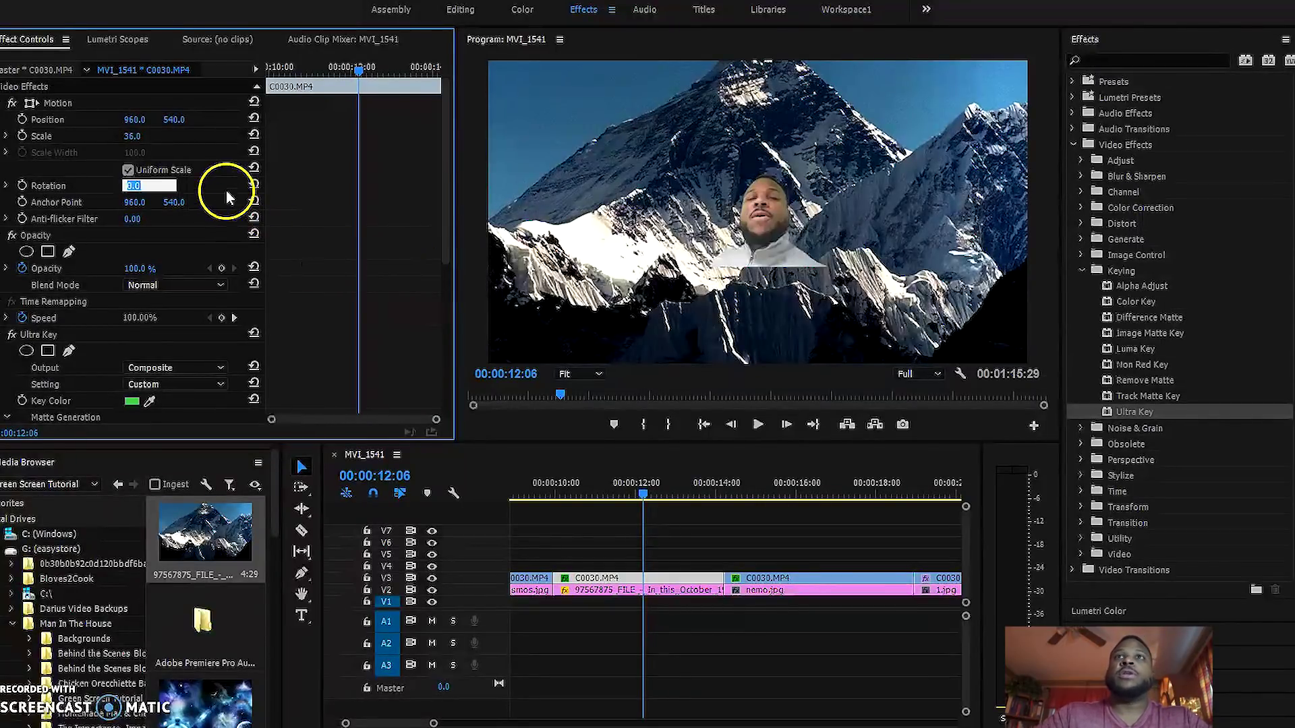
Move the C0030.MP4 clip's anchor point to about 1482, -181 and shift the clip to Position about 1083.5, 317.
{"action": "left_click", "coordinate": [766, 225]}
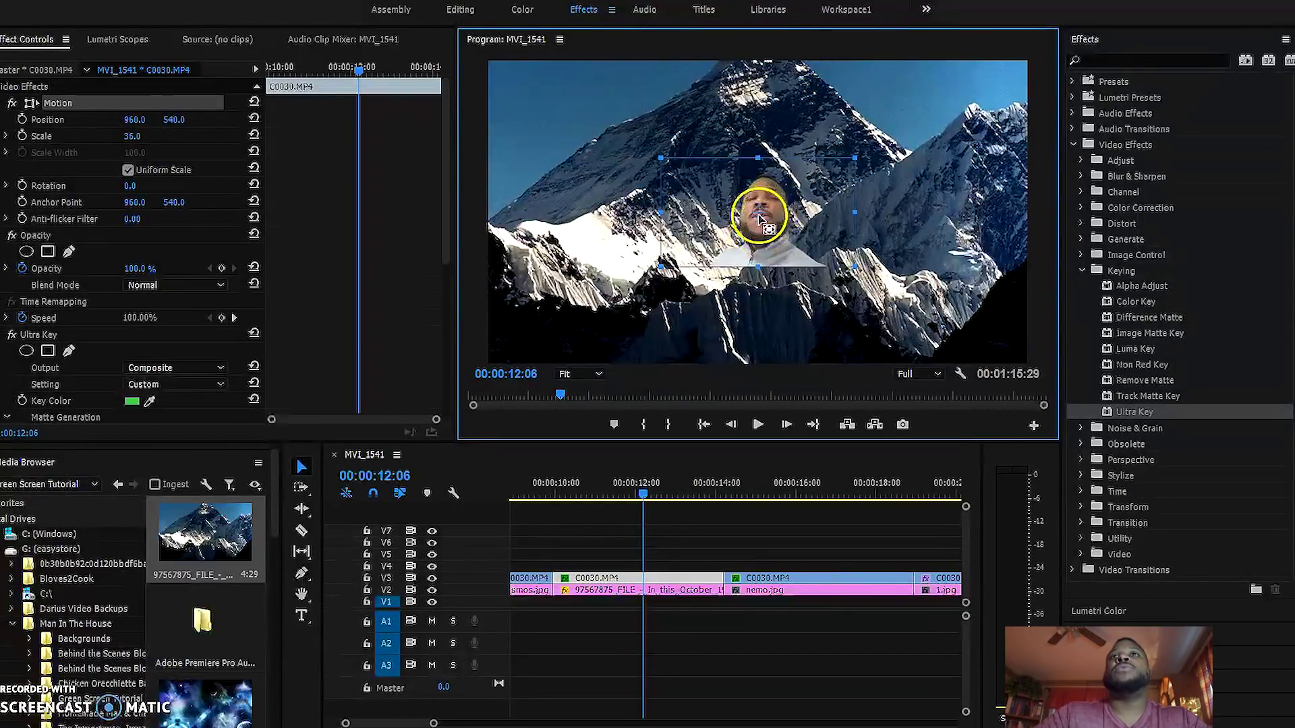
{"action": "left_click_drag", "start_coordinate": [817, 196], "coordinate": [815, 150]}
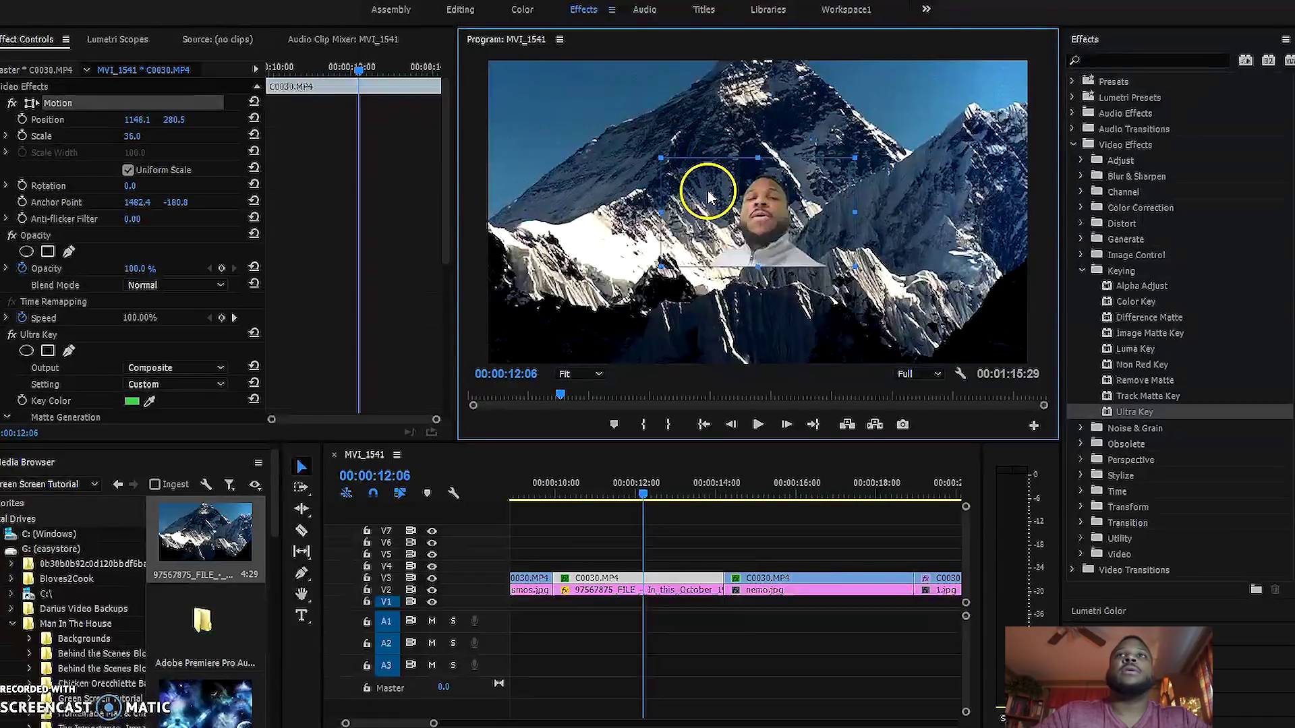
{"action": "left_click_drag", "start_coordinate": [710, 196], "coordinate": [752, 226]}
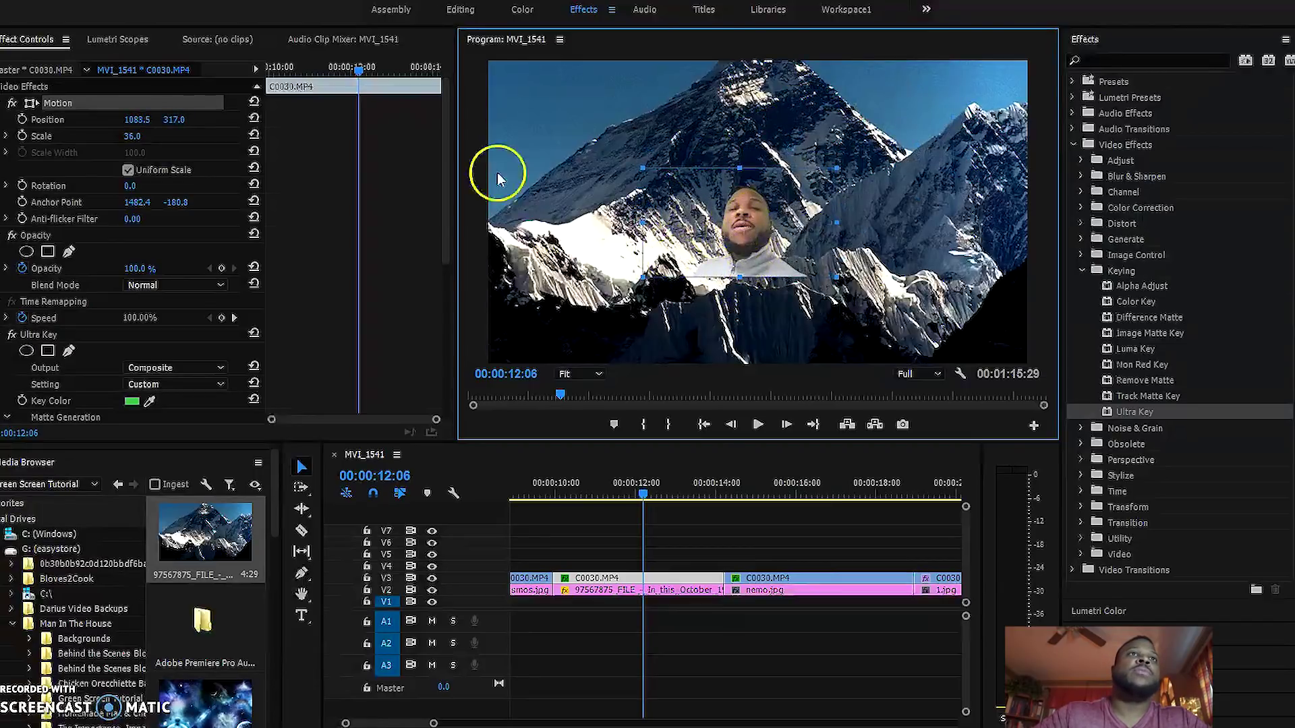
Set the C0030.MP4 clip's Rotation to 45° and its Position to 1696.5, -14.
{"action": "left_click", "coordinate": [135, 186]}
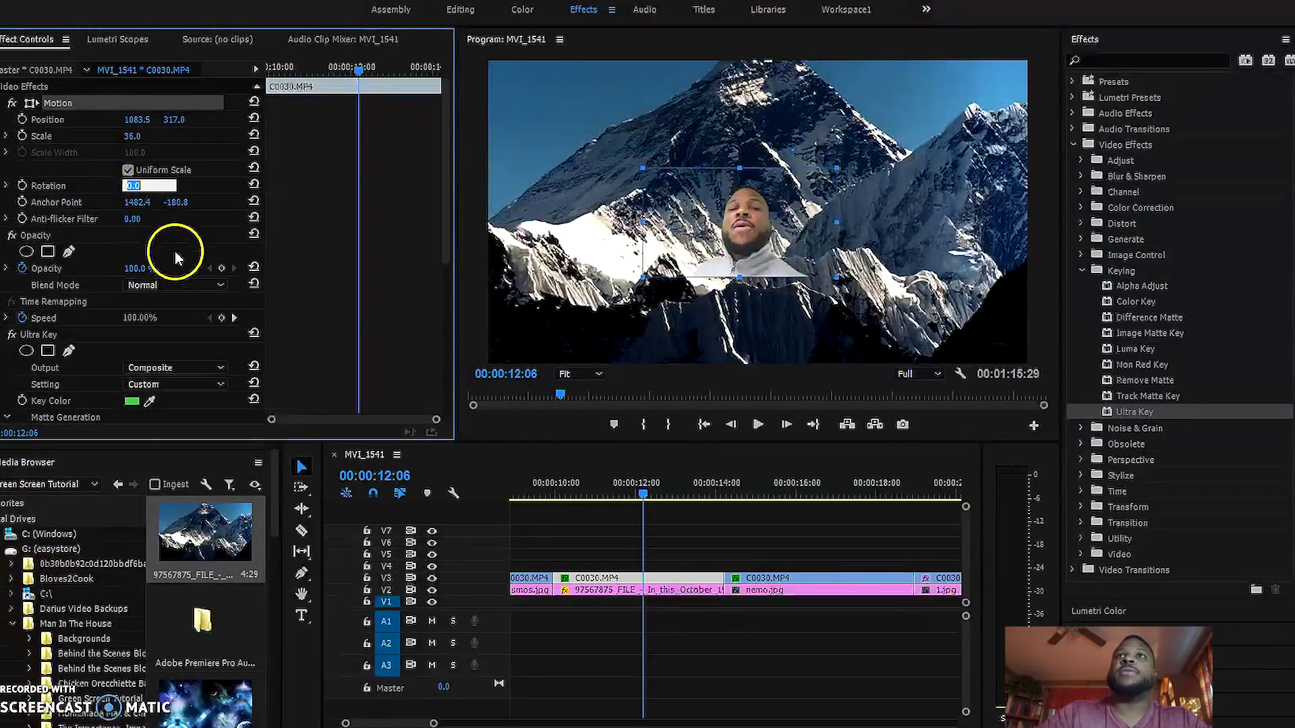
{"action": "type", "text": "45"}
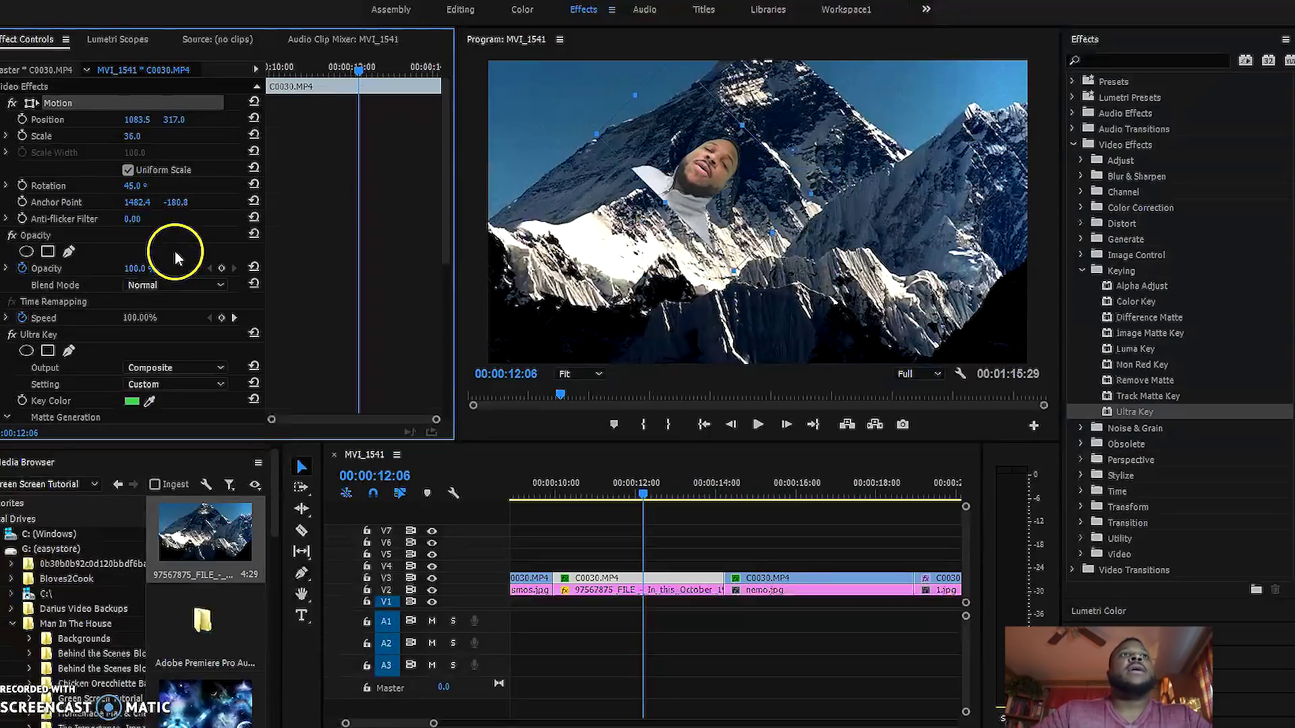
{"action": "left_click_drag", "start_coordinate": [136, 120], "coordinate": [145, 115]}
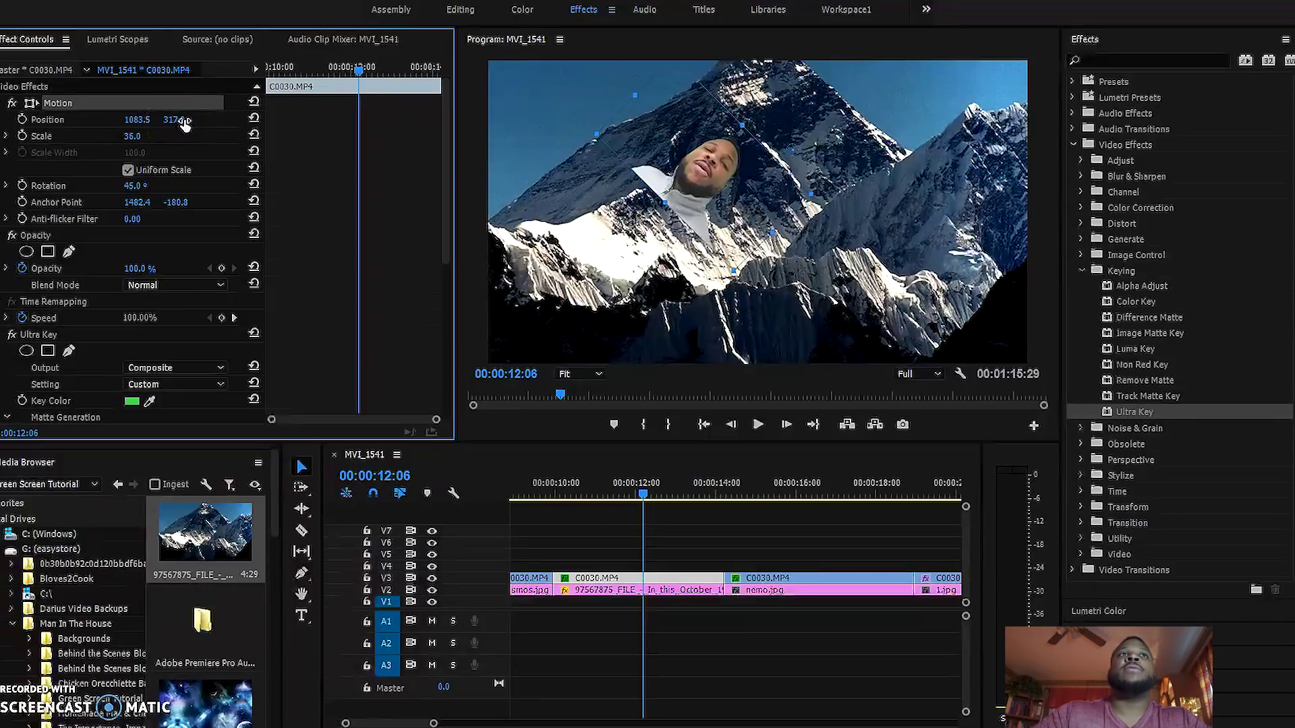
{"action": "left_click_drag", "start_coordinate": [217, 121], "coordinate": [170, 124]}
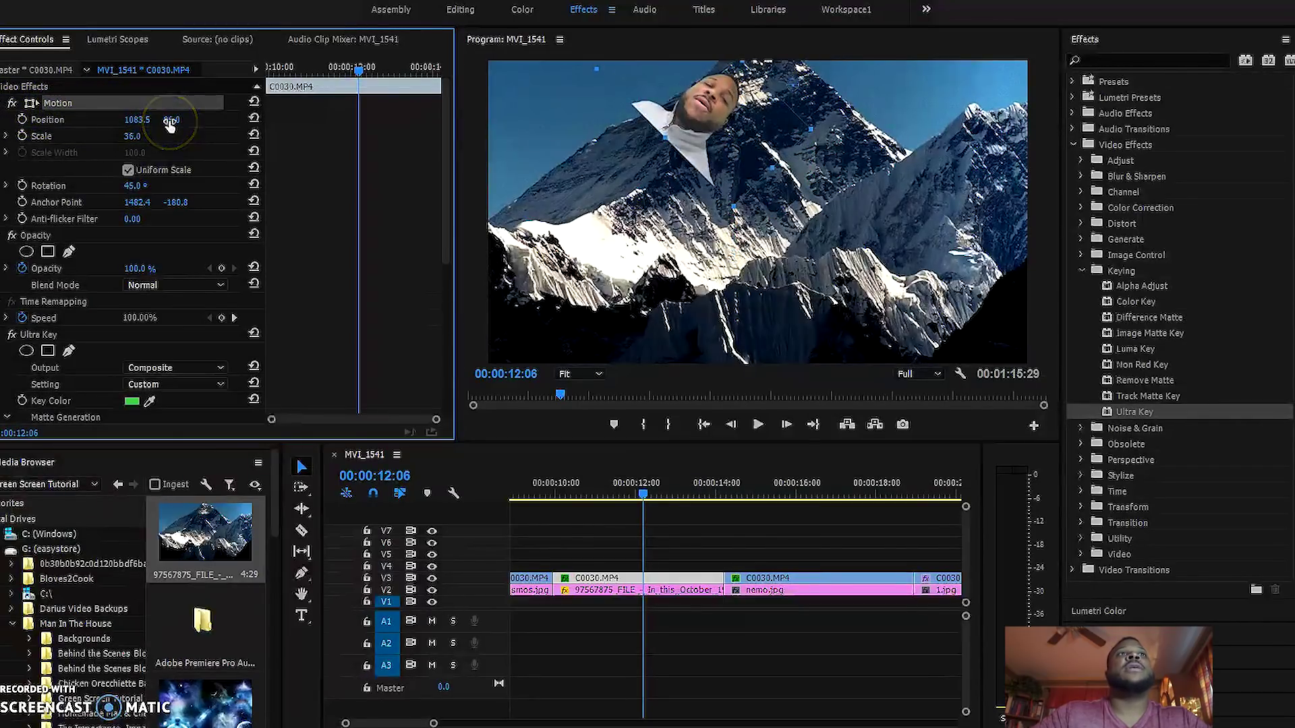
{"action": "left_click_drag", "start_coordinate": [130, 119], "coordinate": [557, 122]}
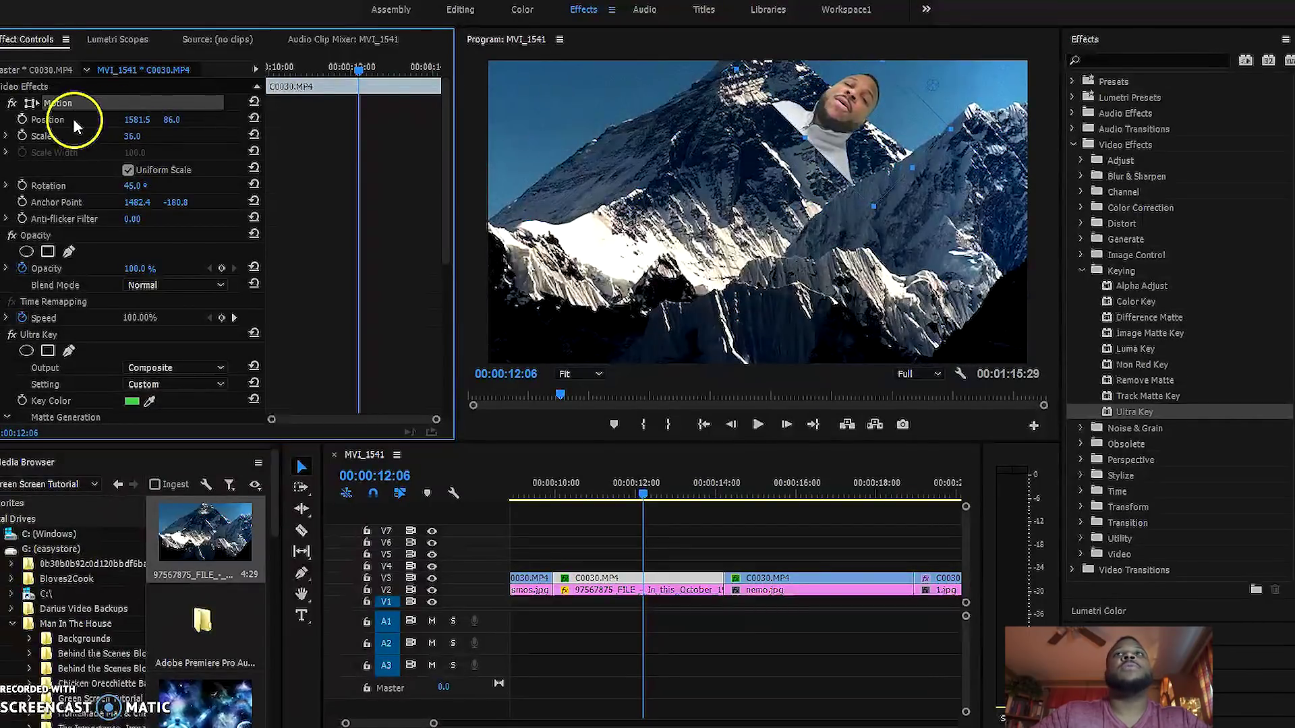
{"action": "left_click_drag", "start_coordinate": [142, 123], "coordinate": [239, 120]}
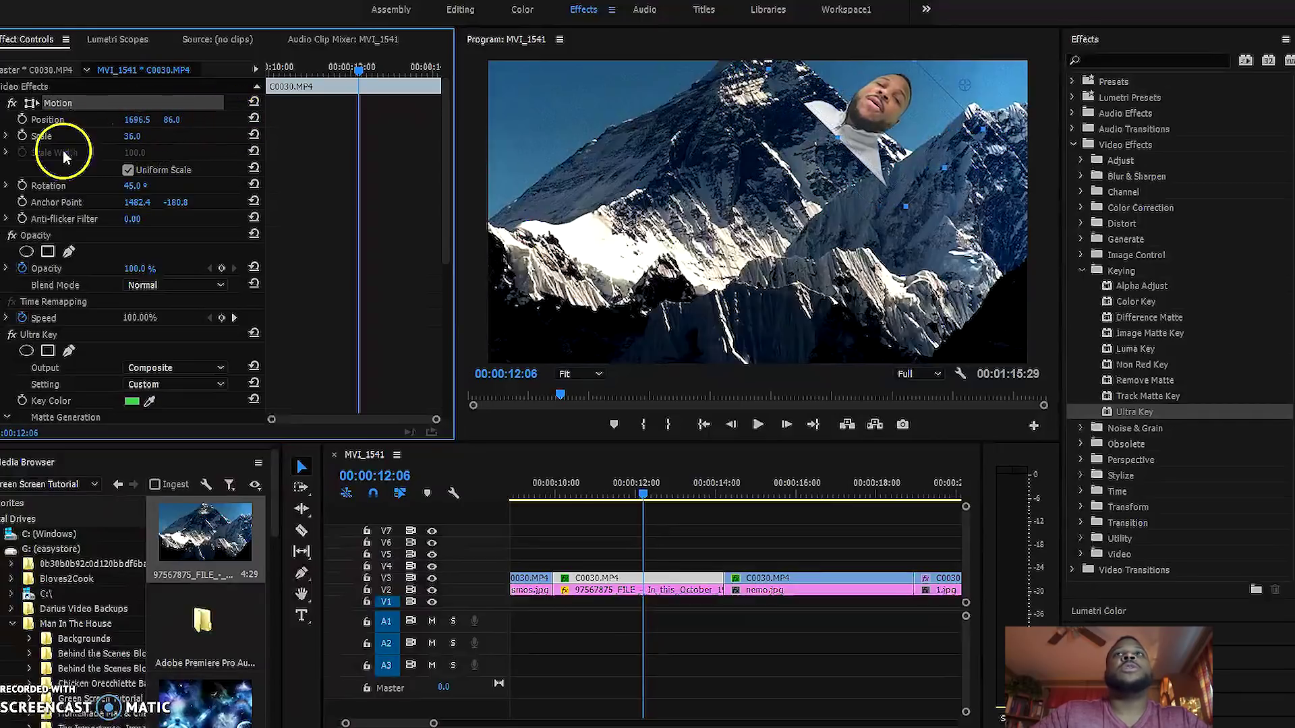
{"action": "left_click_drag", "start_coordinate": [170, 121], "coordinate": [132, 135]}
Set the C0030.MP4 clip's Scale to 18 and save the project.
{"action": "left_click", "coordinate": [131, 135]}
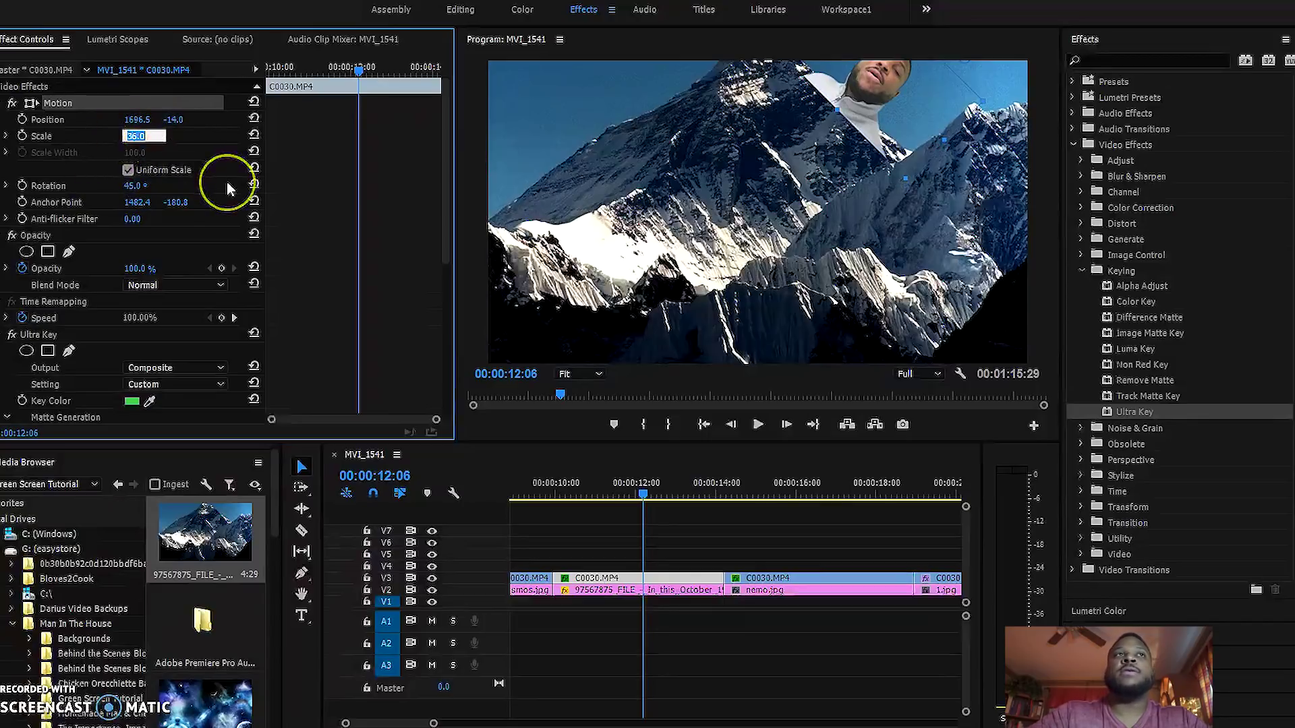
{"action": "type", "text": "18"}
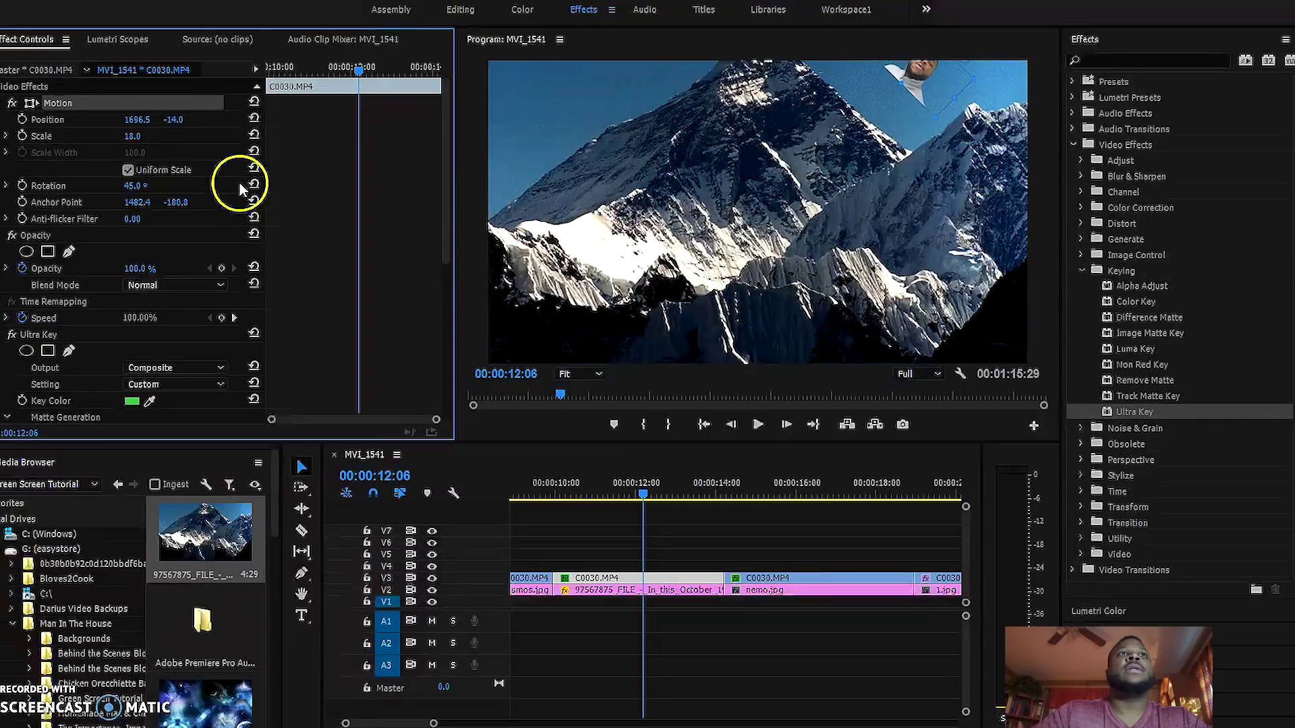
{"action": "key", "text": "ctrl+s"}
Move the C0030.MP4 clip to Position 1518.5, 68 so the figure leans out from the main peak's slope.
{"action": "left_click", "coordinate": [173, 119]}
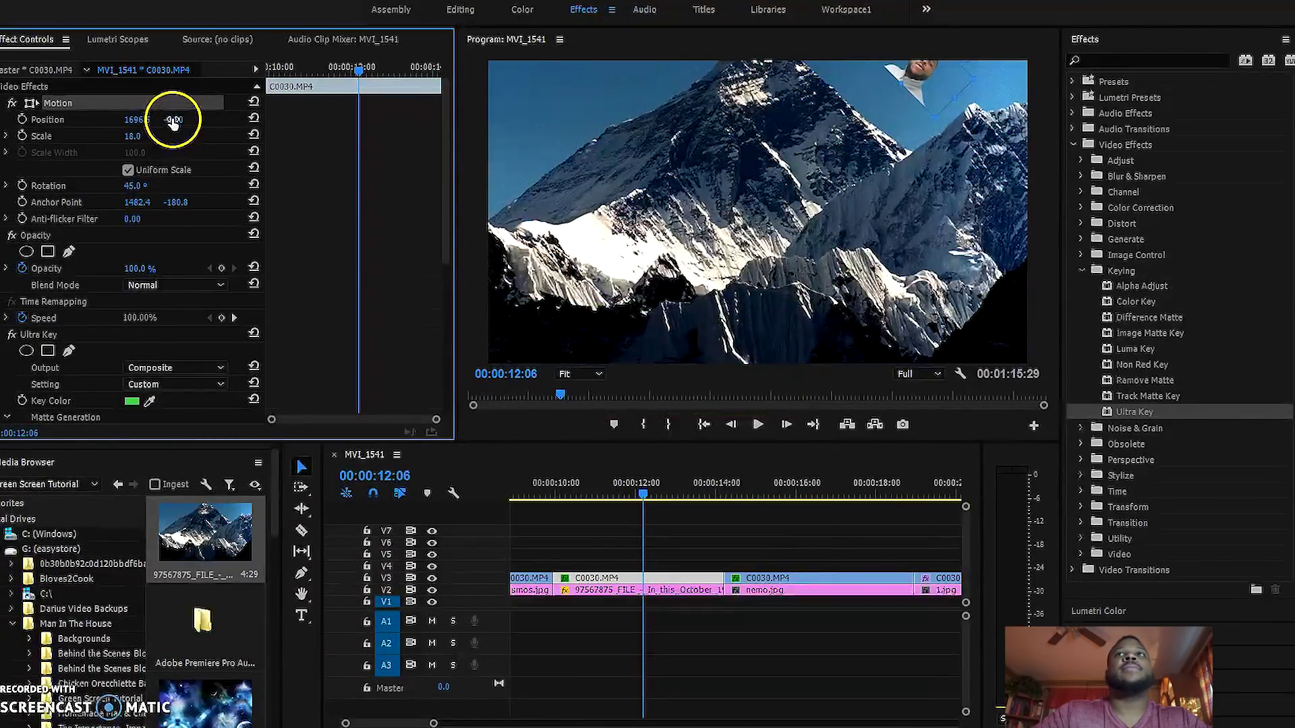
{"action": "left_click_drag", "start_coordinate": [179, 121], "coordinate": [269, 120]}
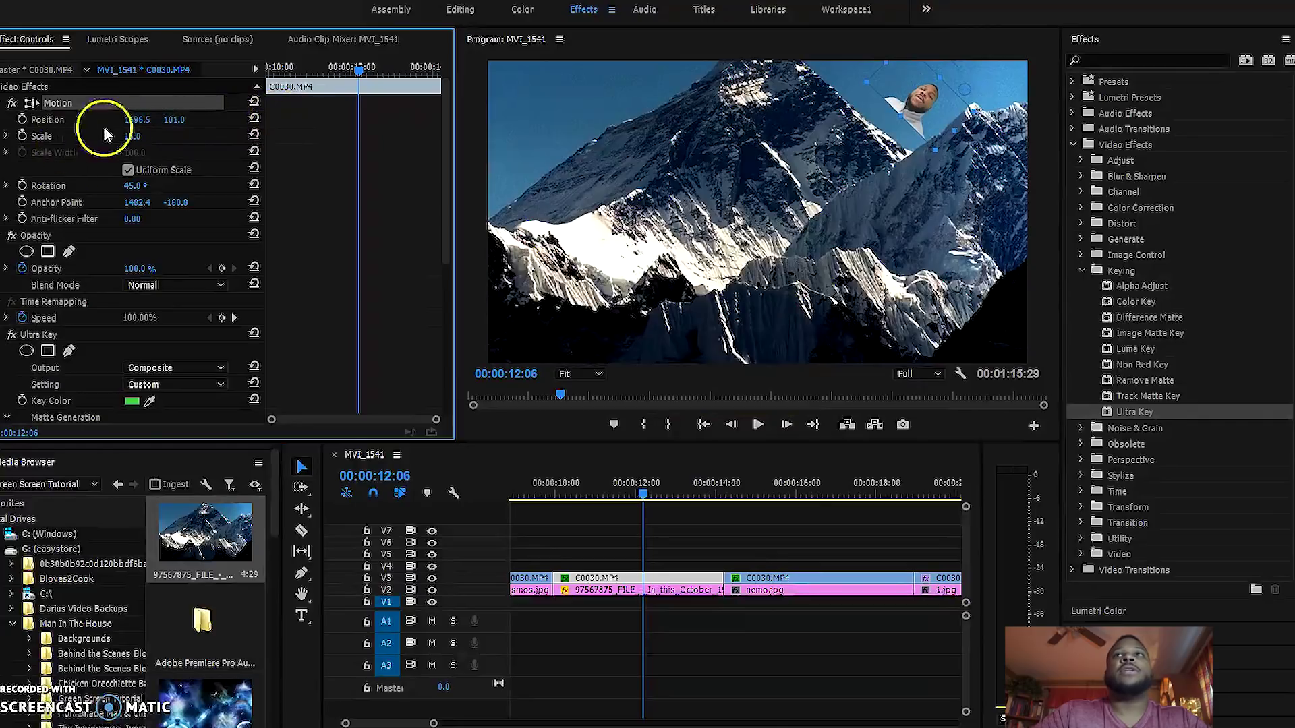
{"action": "left_click_drag", "start_coordinate": [137, 121], "coordinate": [20, 119]}
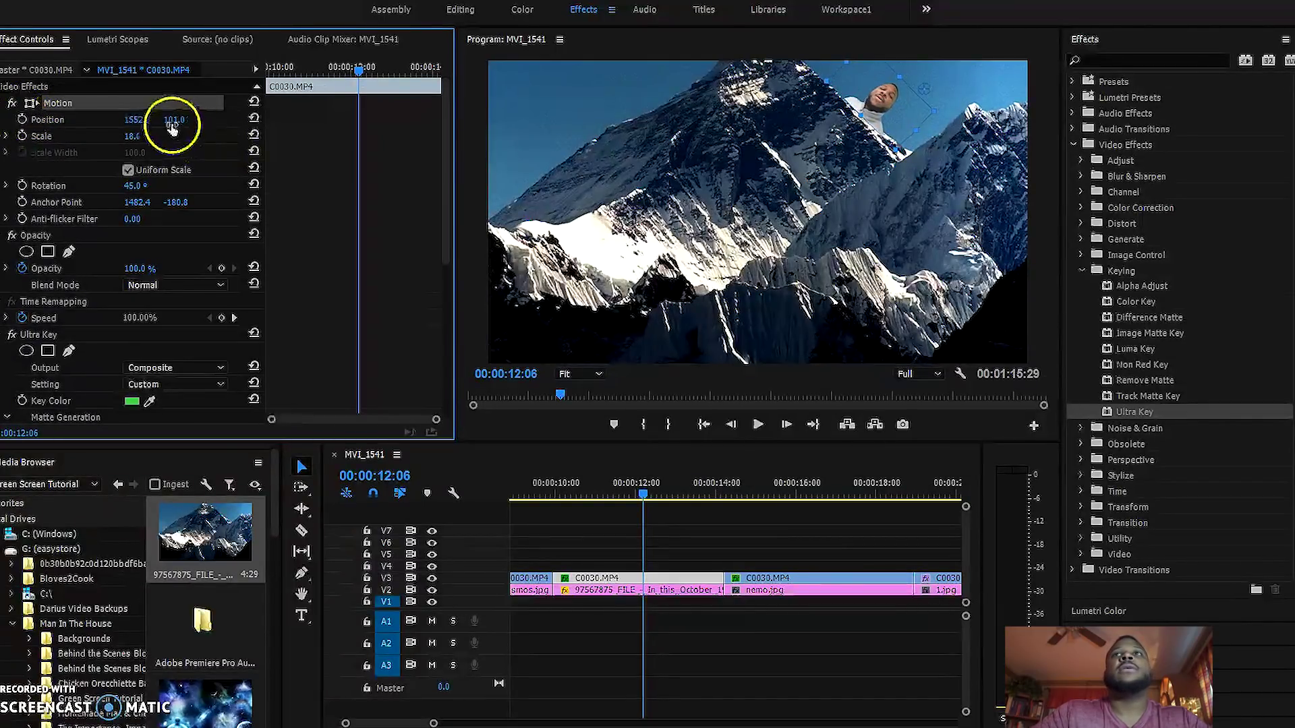
{"action": "left_click_drag", "start_coordinate": [184, 121], "coordinate": [133, 133]}
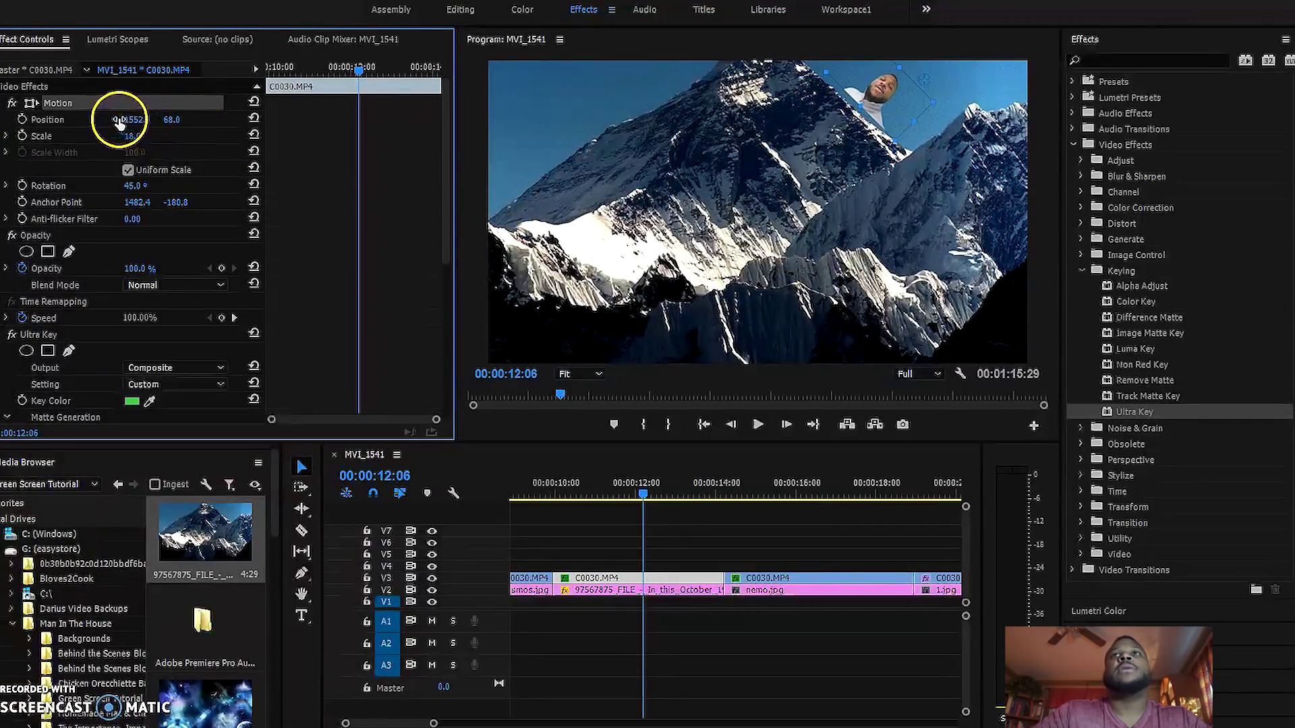
{"action": "left_click_drag", "start_coordinate": [105, 120], "coordinate": [84, 120]}
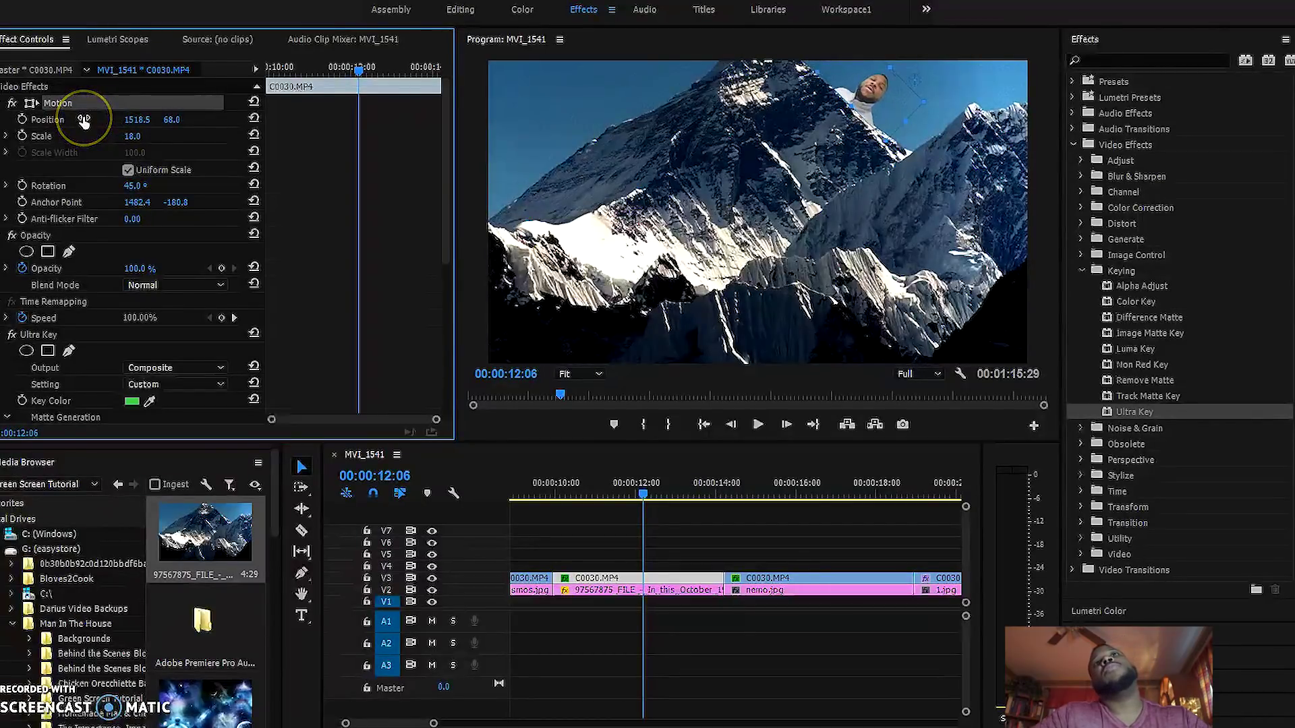
Try the mountain image at Scale 130, and set its Scale back to 113.
{"action": "left_click", "coordinate": [819, 168]}
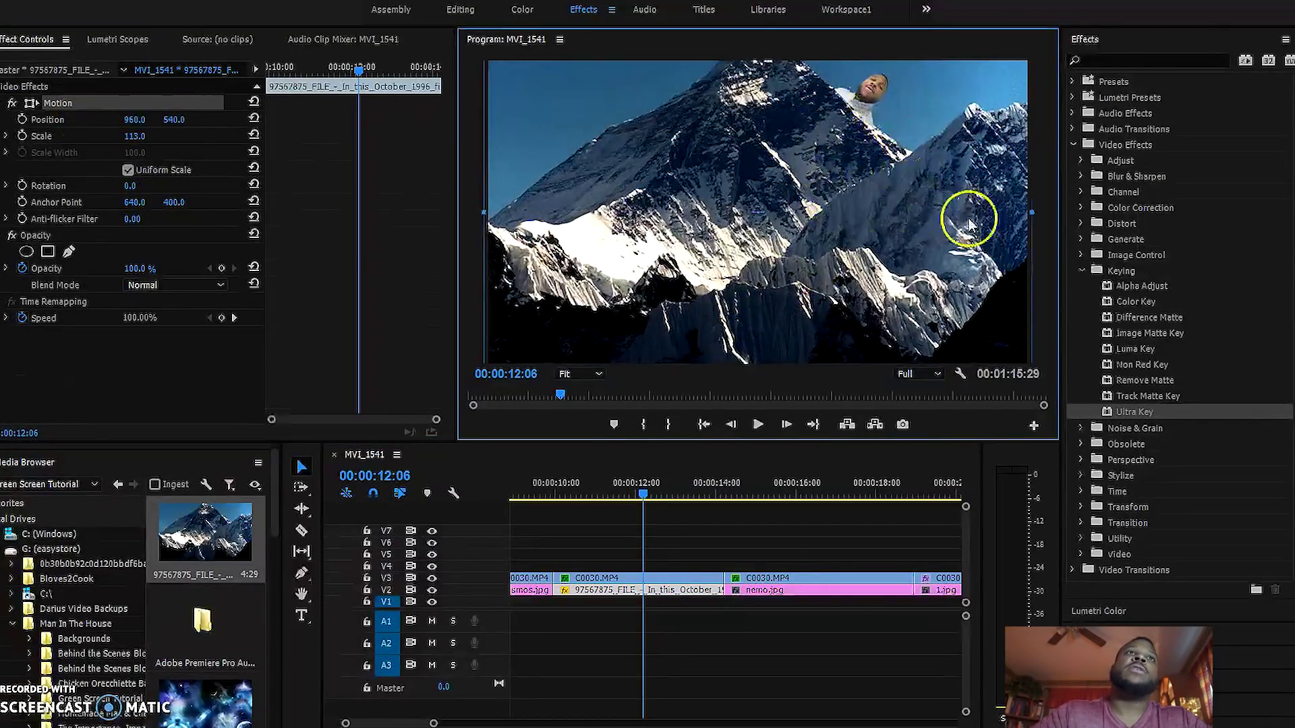
{"action": "left_click", "coordinate": [134, 137]}
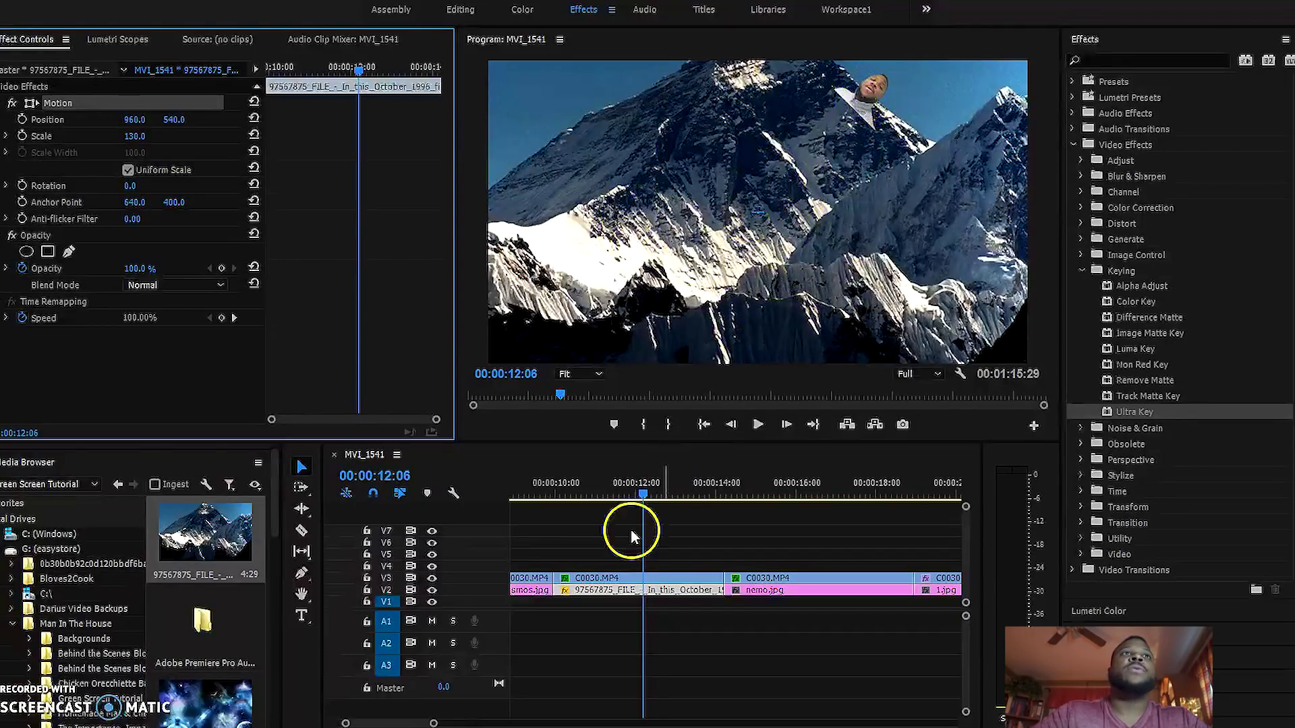
{"action": "left_click", "coordinate": [138, 135]}
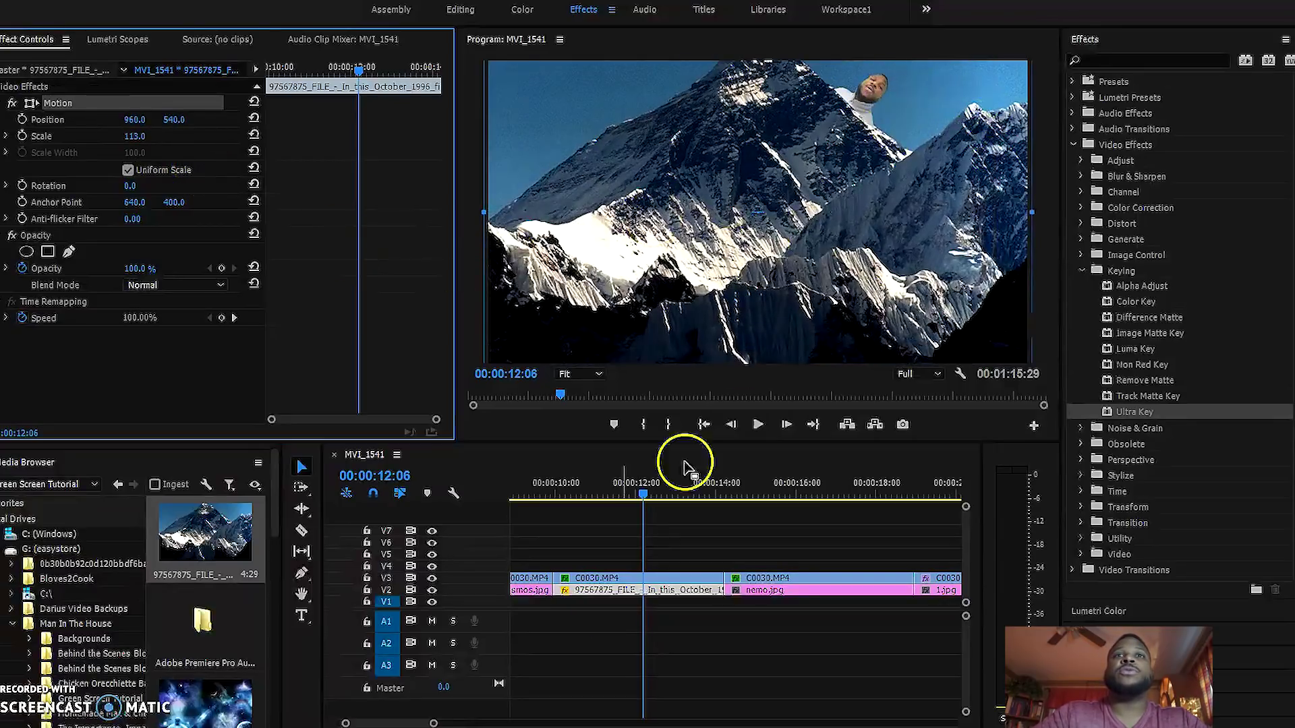
Try the C0030.MP4 clip over the mountain image at Scale 36, and shift the figure up and to the right.
{"action": "left_click", "coordinate": [607, 579]}
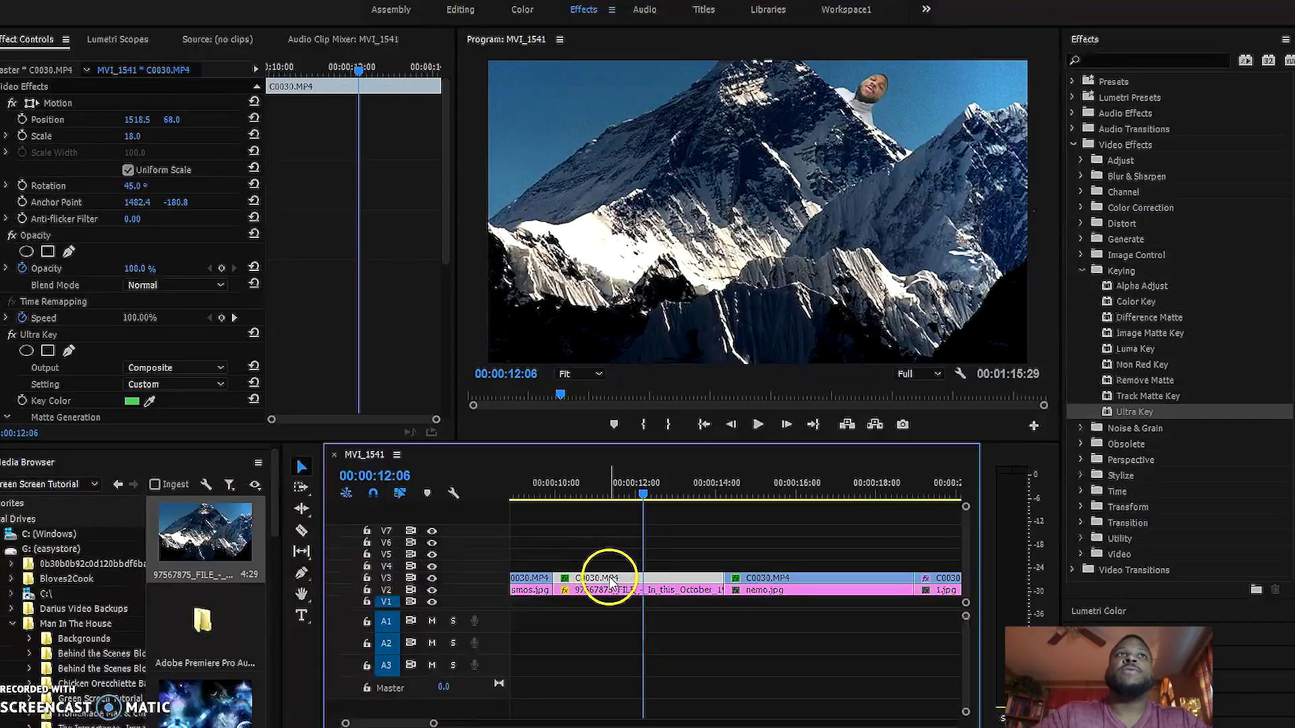
{"action": "left_click", "coordinate": [153, 134]}
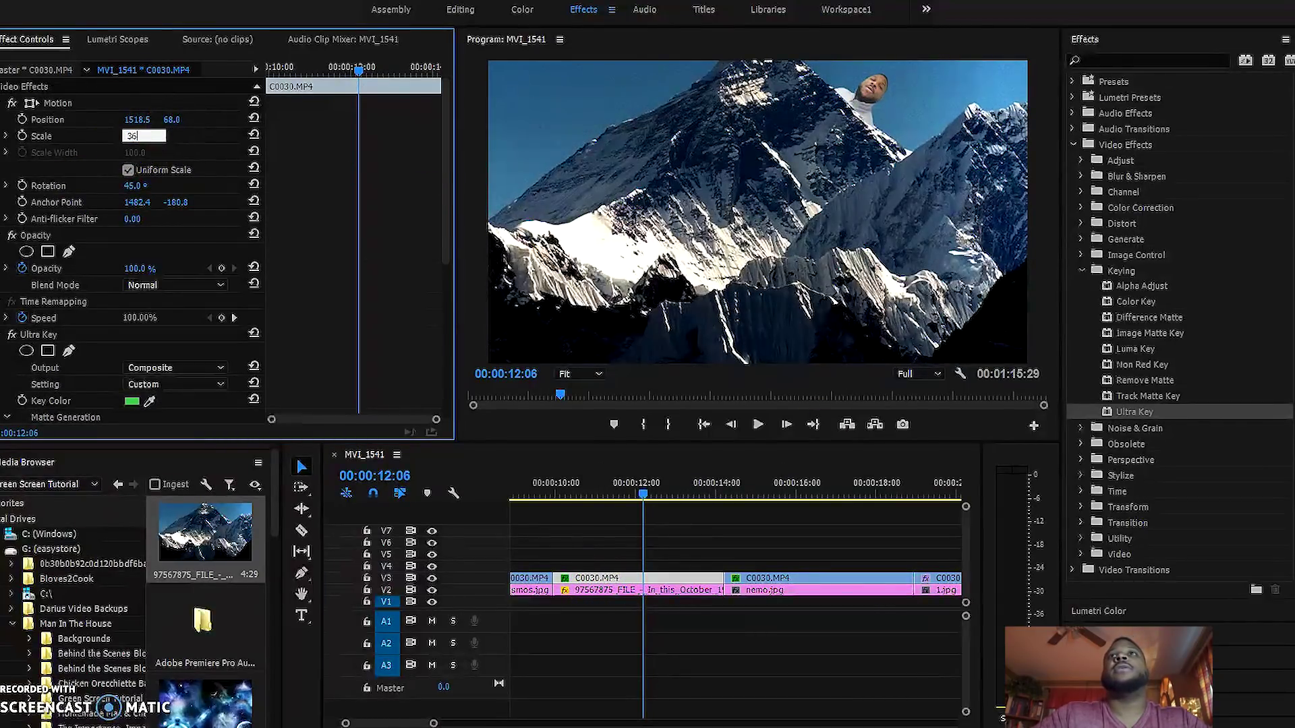
{"action": "left_click", "coordinate": [168, 122]}
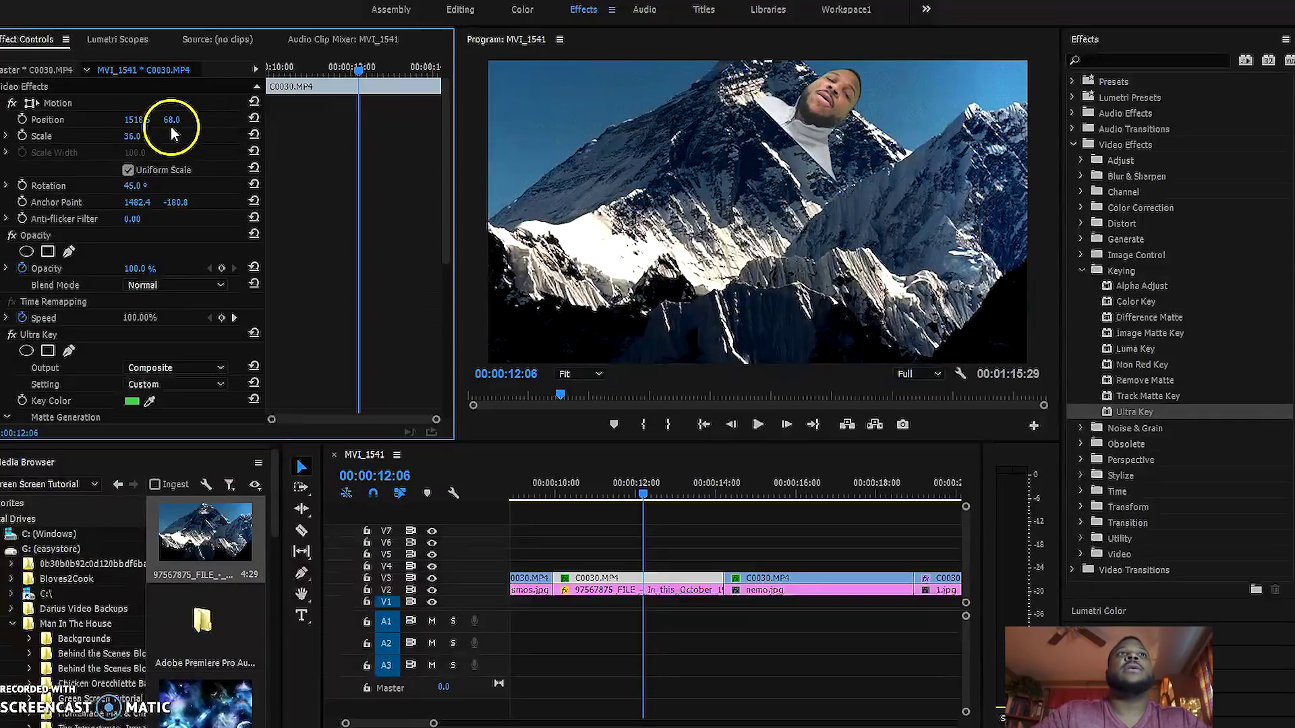
{"action": "left_click_drag", "start_coordinate": [144, 121], "coordinate": [351, 107]}
{"action": "left_click_drag", "start_coordinate": [174, 121], "coordinate": [121, 121]}
Set the mountain scene's C0030.MP4 clip to Scale 20 and Position 1499.5, 25 so the figure leans out from the peak's slope.
{"action": "left_click", "coordinate": [132, 138]}
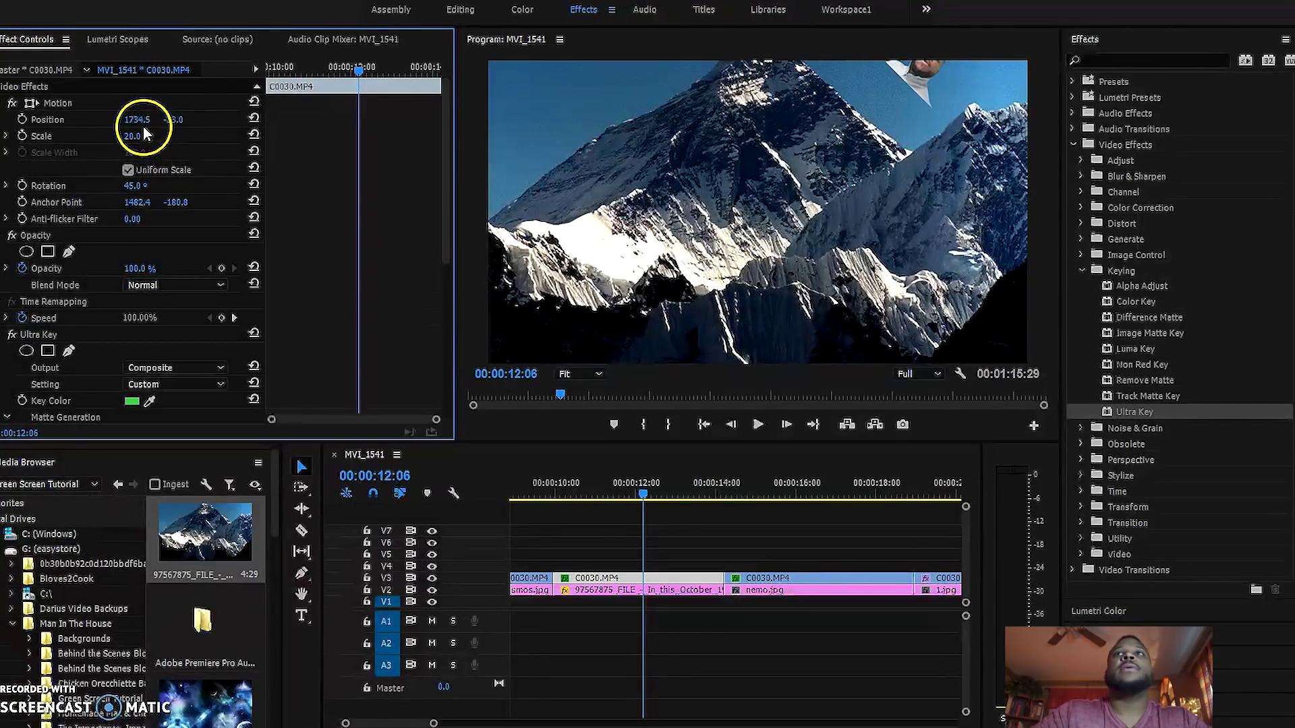
{"action": "left_click_drag", "start_coordinate": [166, 120], "coordinate": [216, 123]}
{"action": "left_click_drag", "start_coordinate": [138, 122], "coordinate": [187, 124]}
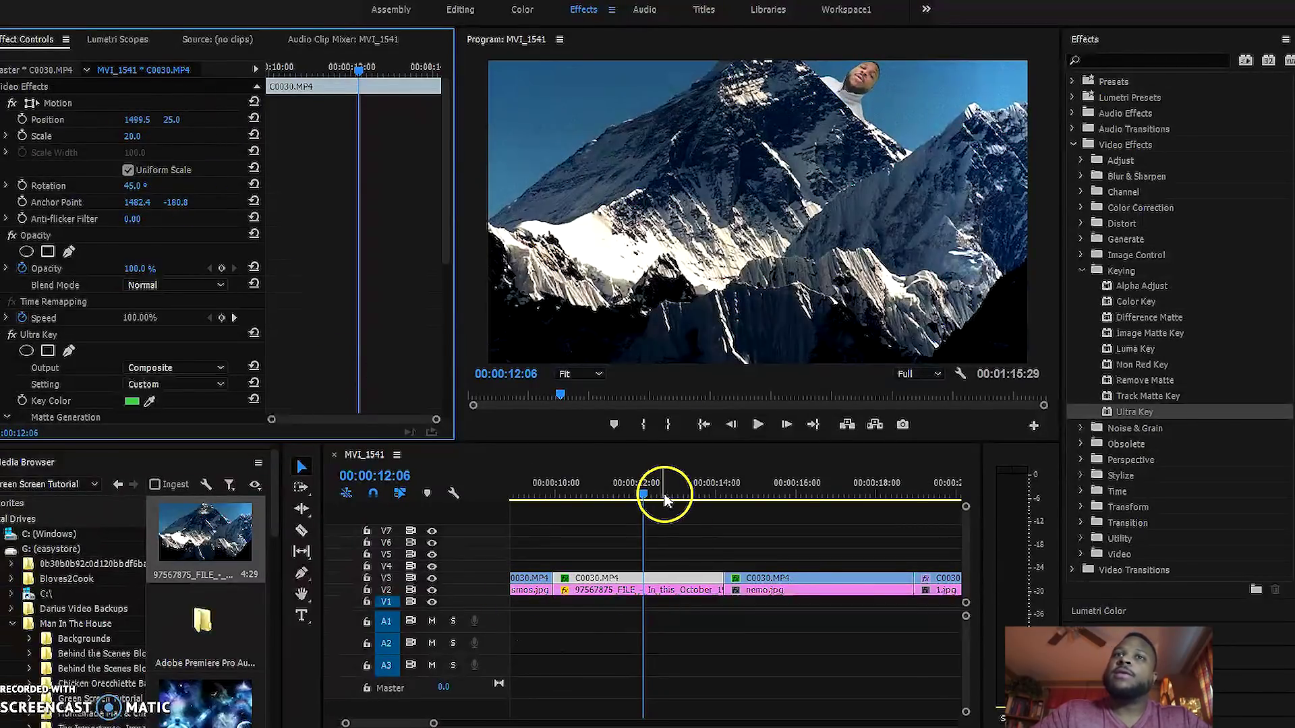
Scrub ahead to the keyed clip over nemo.jpg, and back to the one over the space background, to review the composites.
{"action": "left_click_drag", "start_coordinate": [644, 497], "coordinate": [796, 516]}
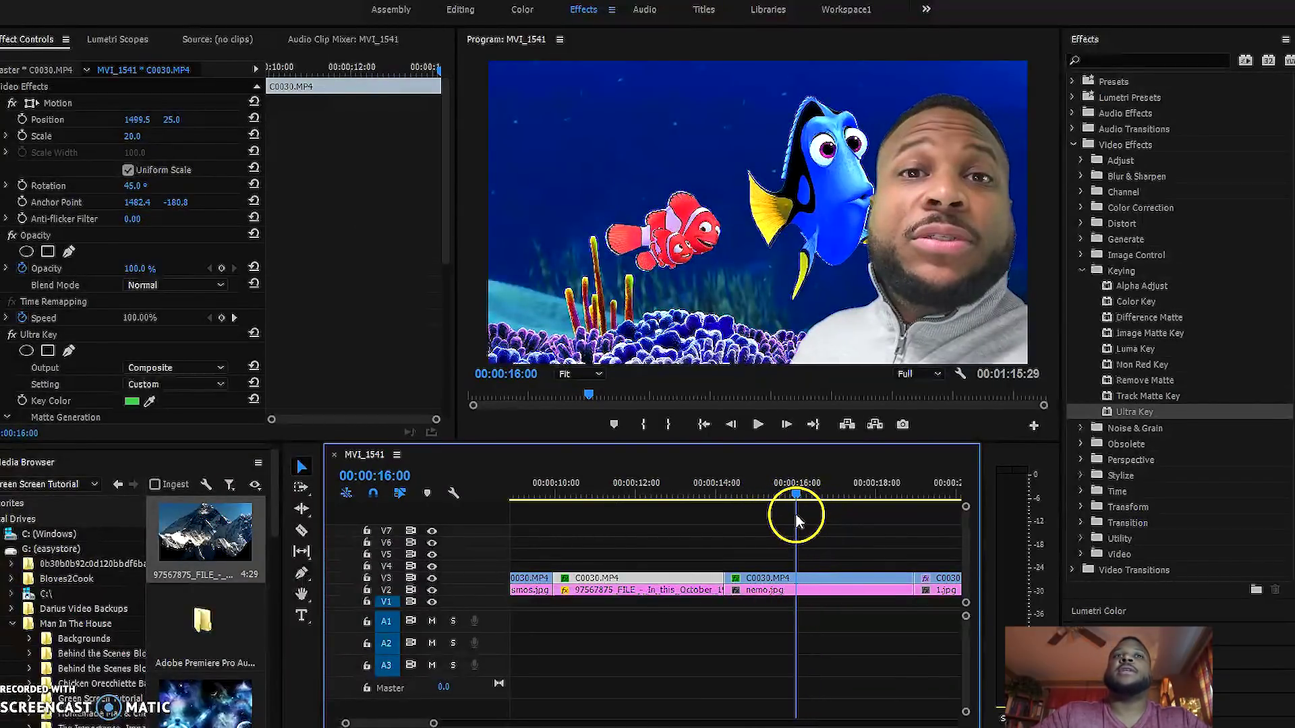
{"action": "left_click_drag", "start_coordinate": [773, 520], "coordinate": [528, 529]}
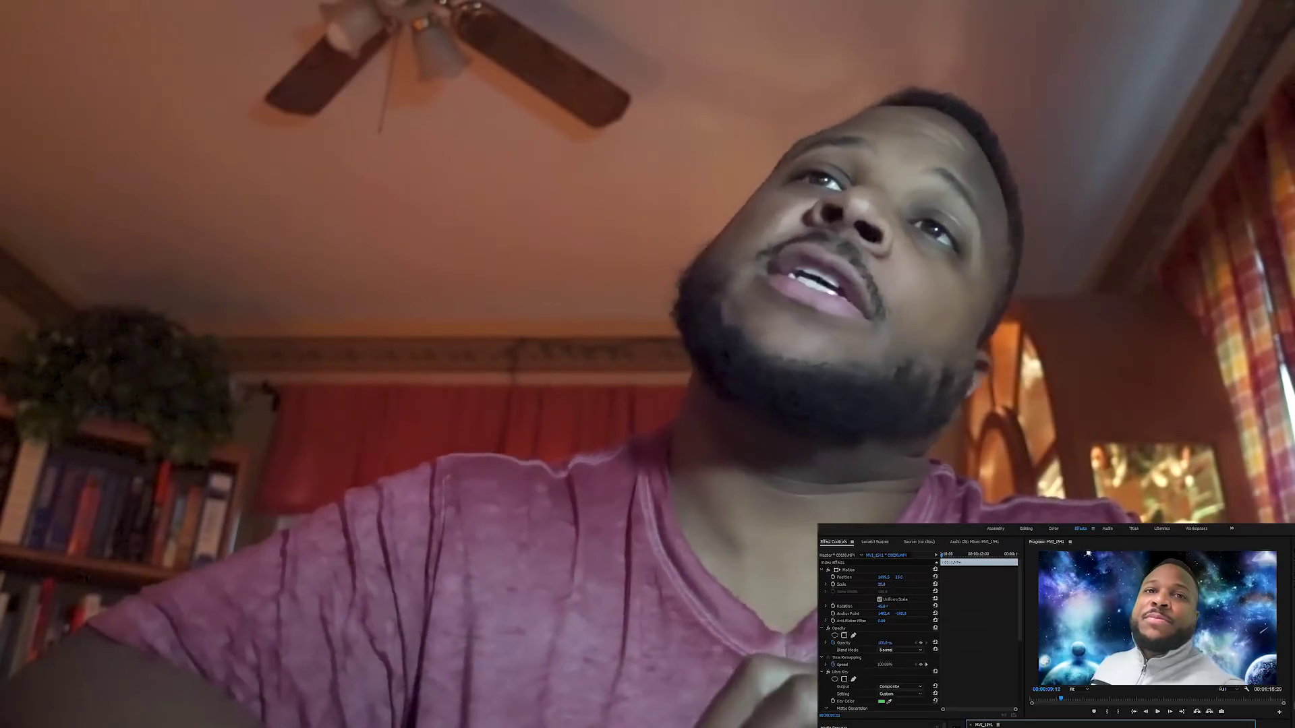